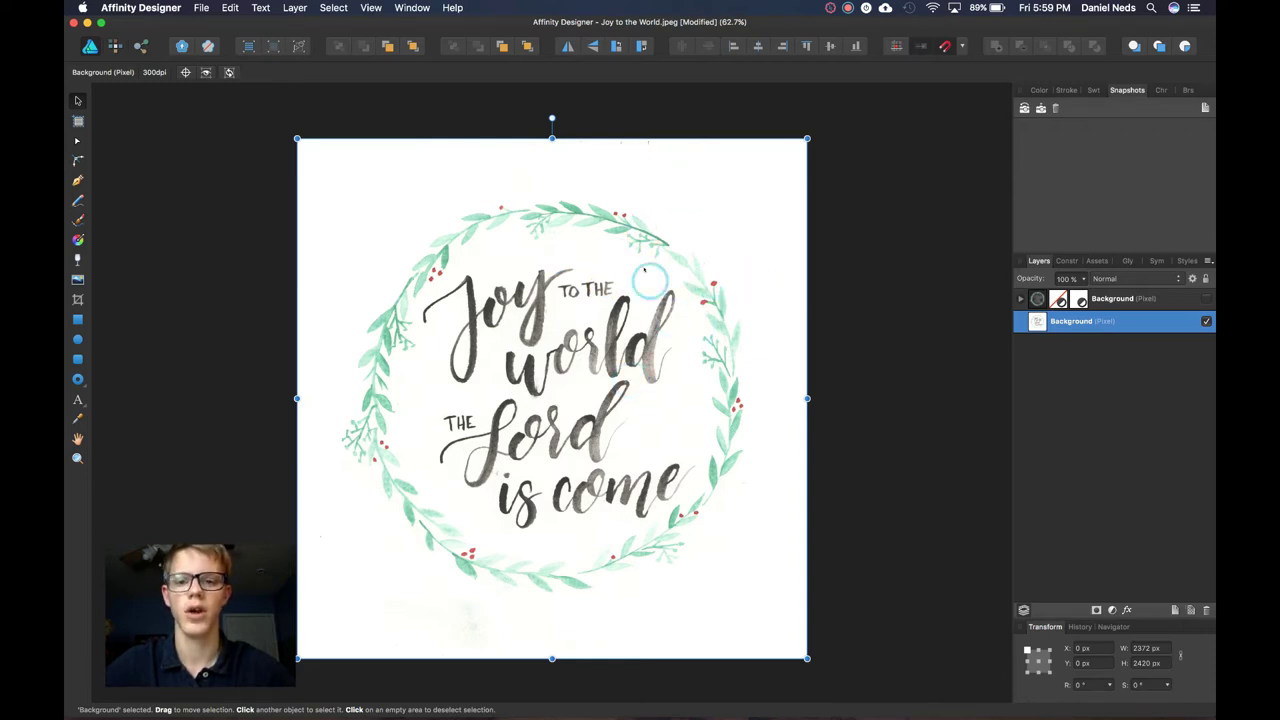
- Zoom around the scanned wreath to inspect it, then deselect the image
scroll(597, 343, "up", 3)
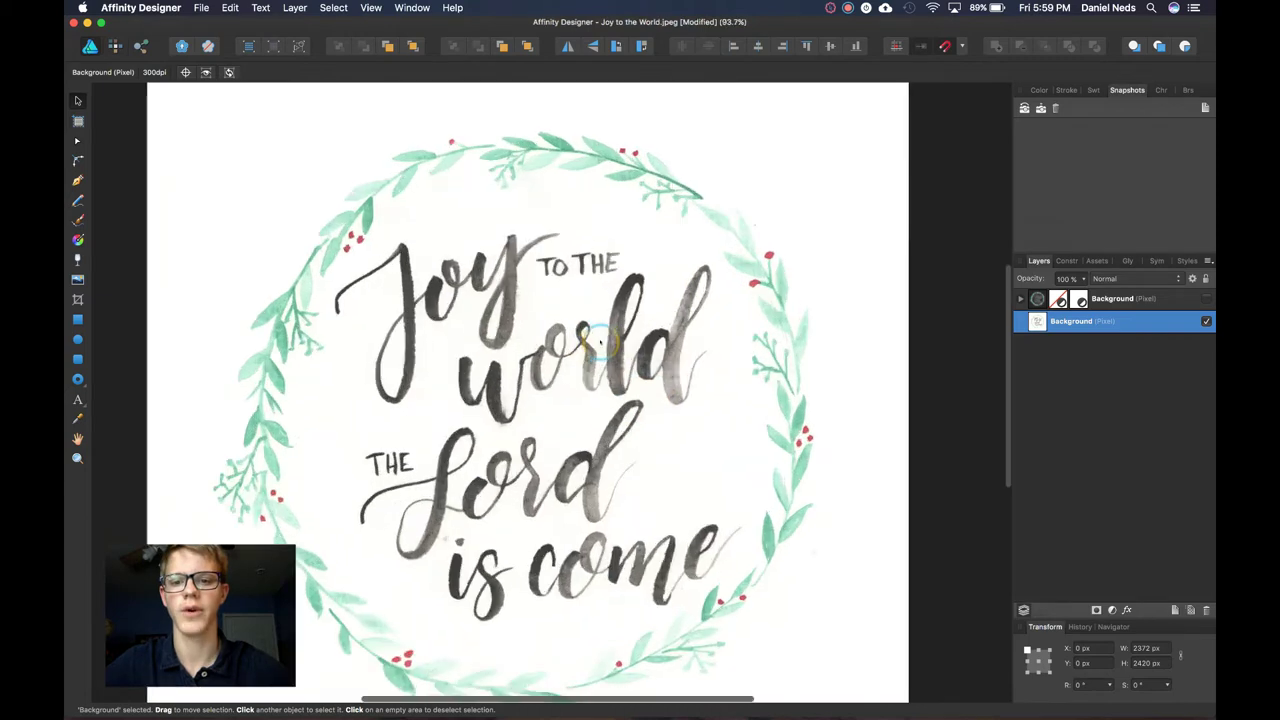
scroll(597, 343, "down", 5)
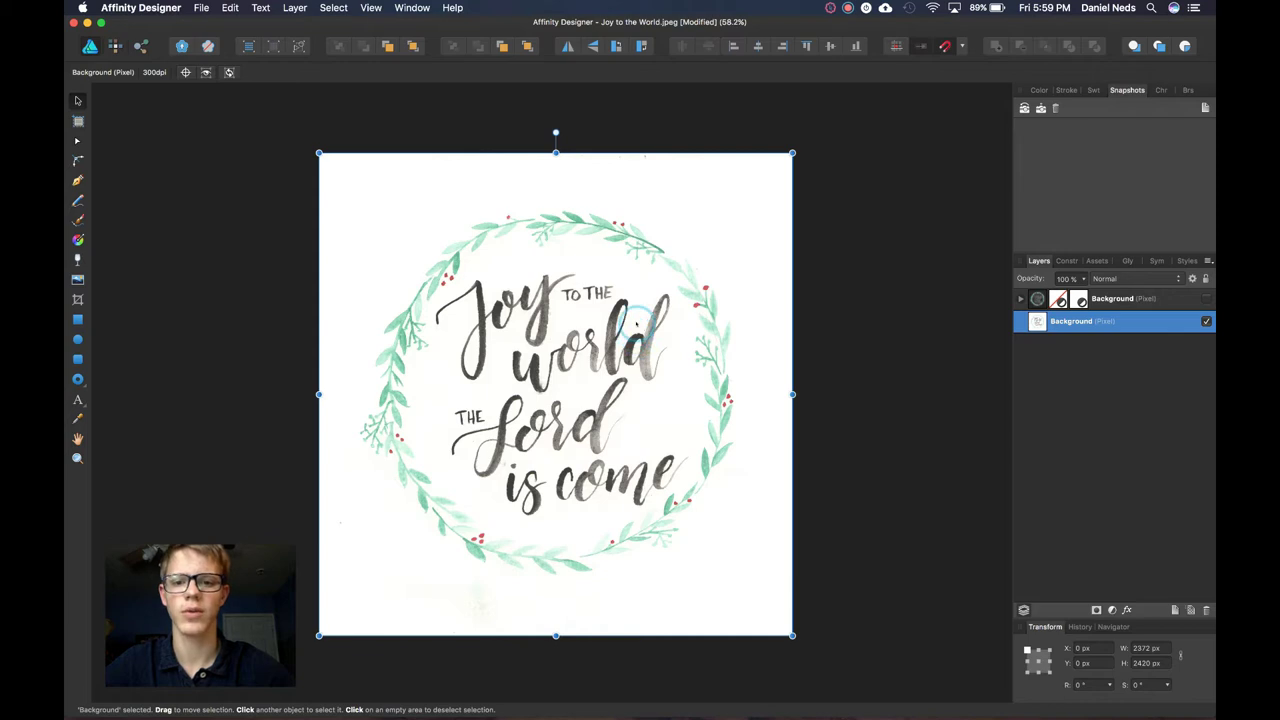
scroll(635, 325, "down", 3)
scroll(635, 325, "up", 5)
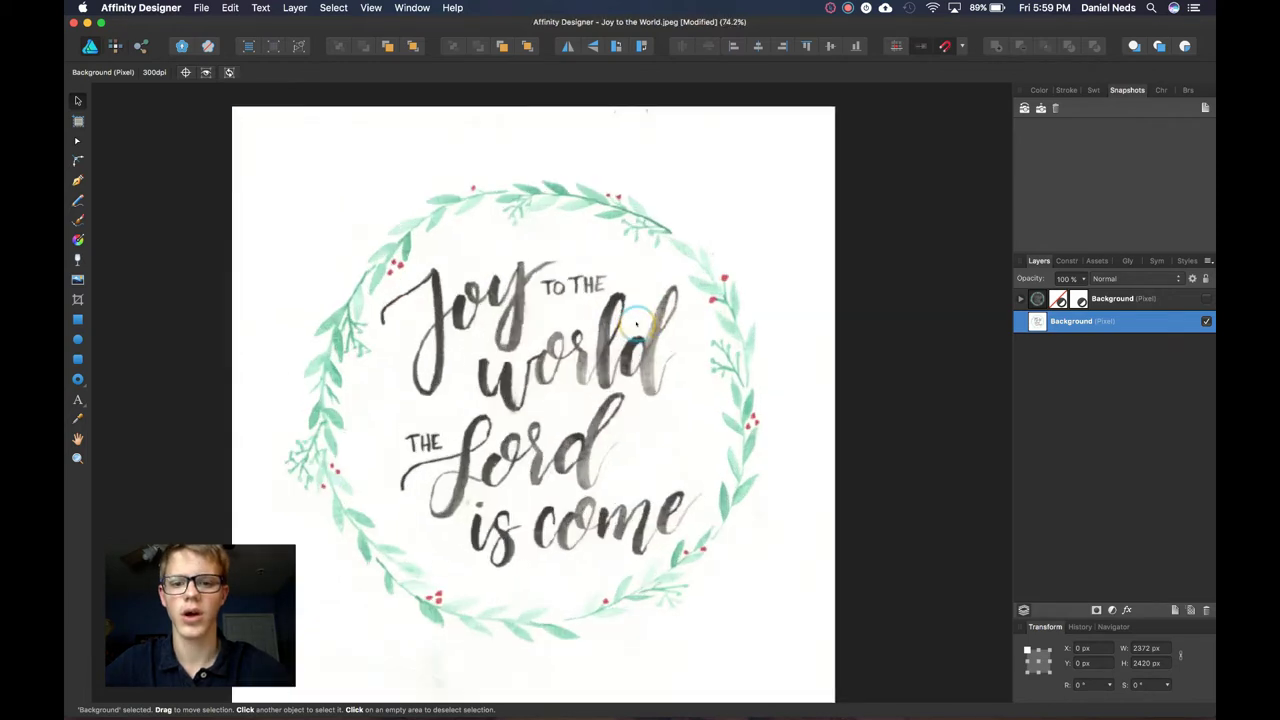
scroll(635, 325, "up", 1)
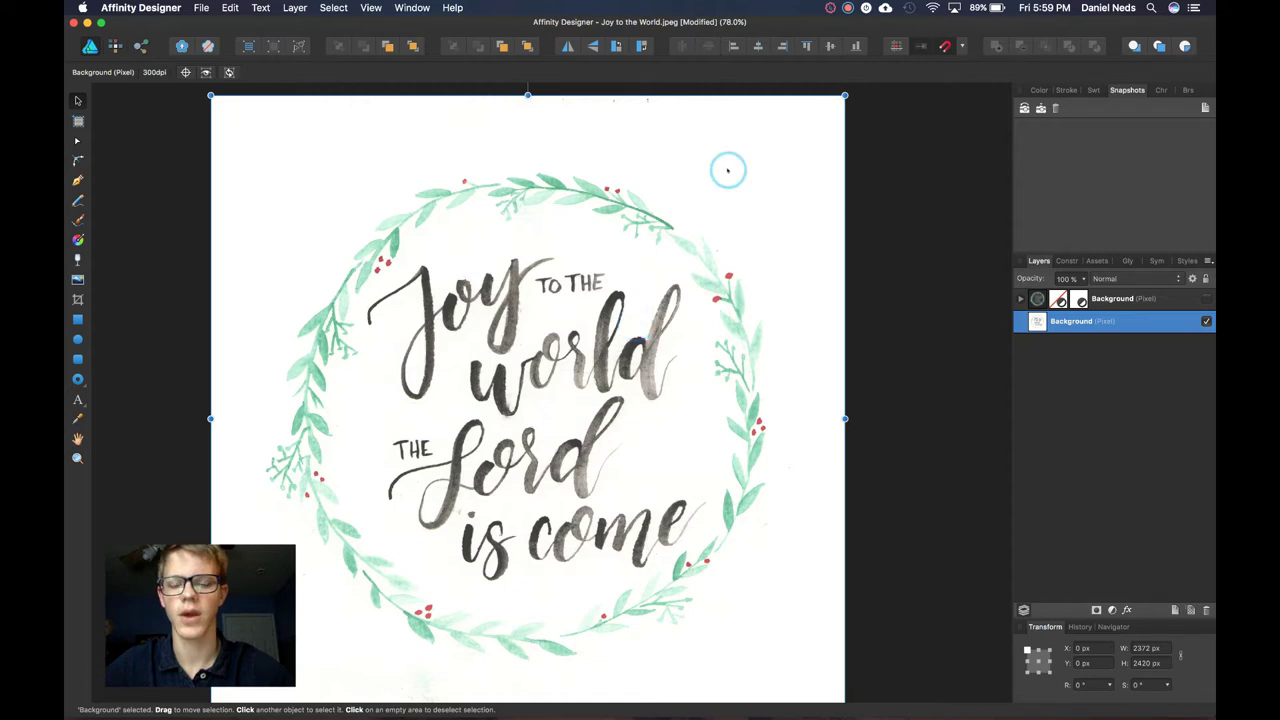
scroll(728, 170, "up", 2)
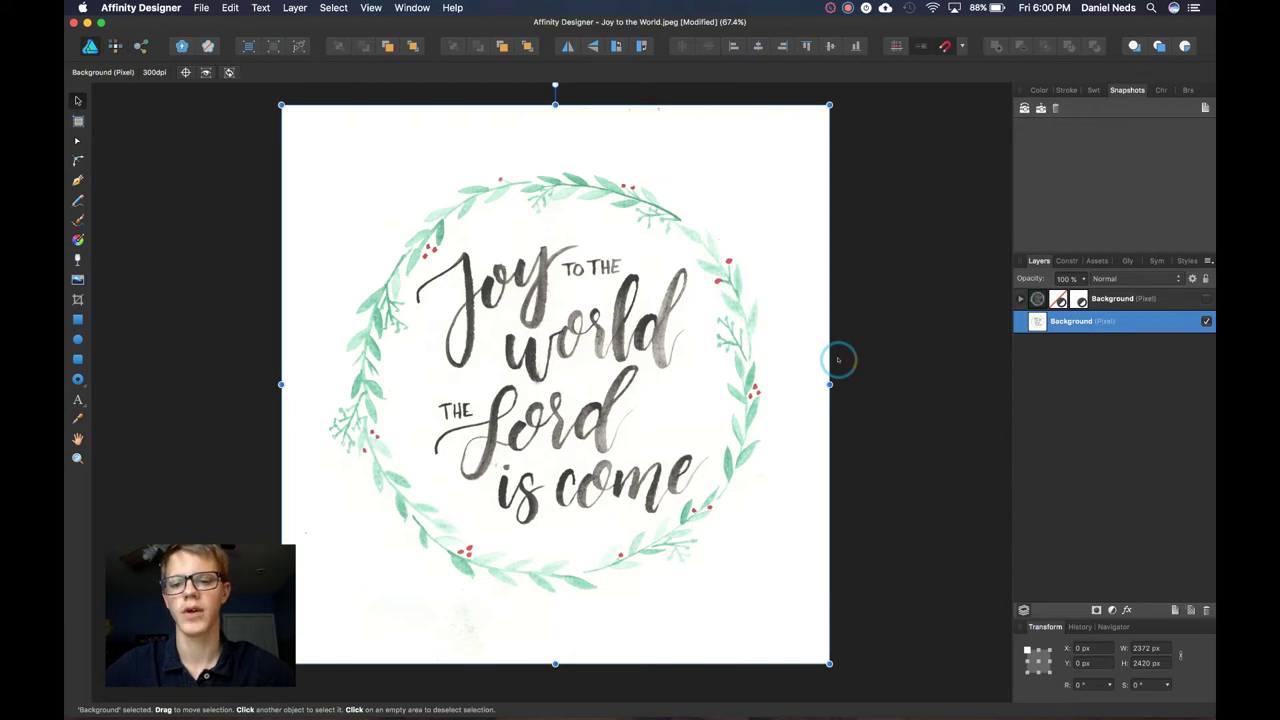
scroll(686, 329, "up", 4)
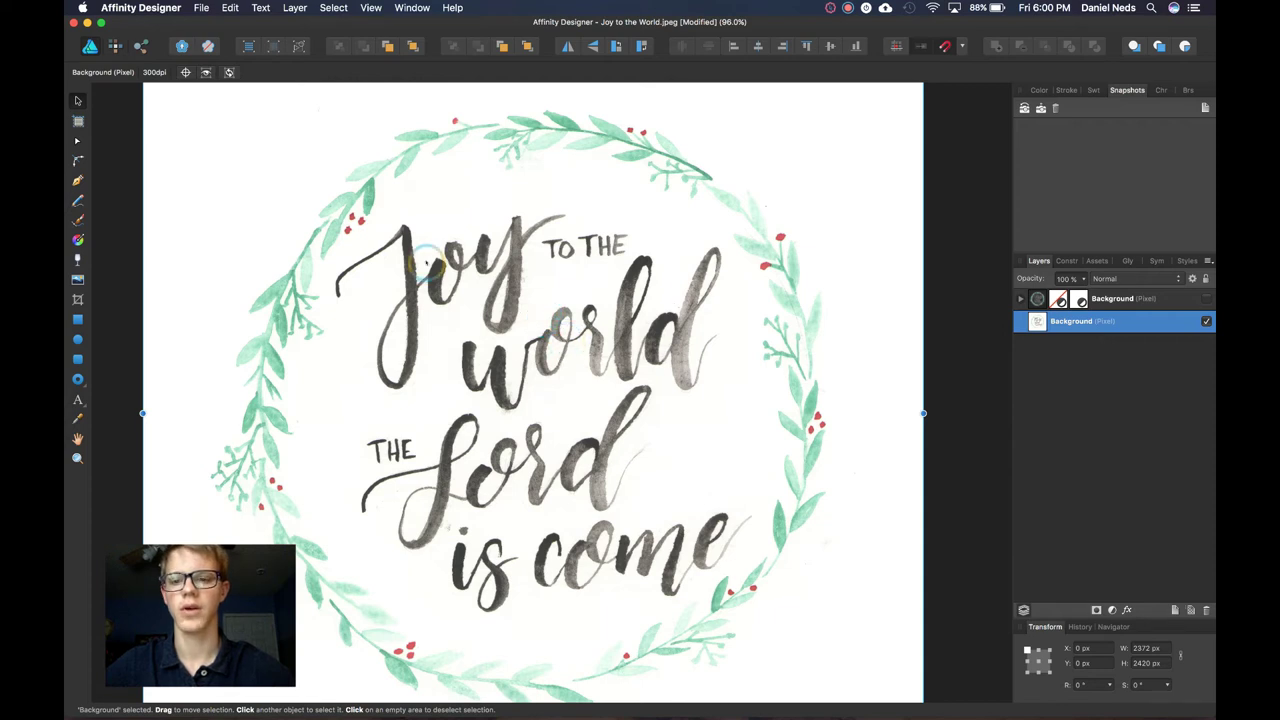
scroll(426, 262, "up", 5)
scroll(426, 262, "up", 5)
scroll(426, 262, "up", 2)
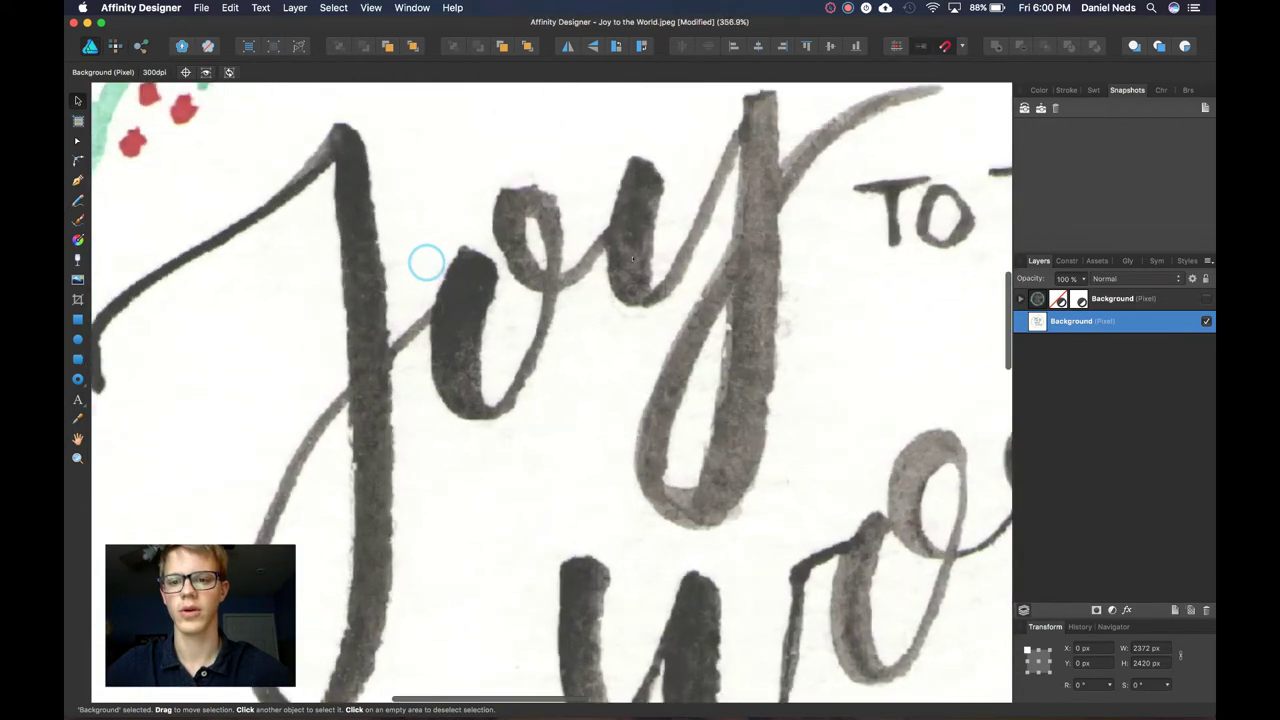
scroll(555, 275, "up", 4)
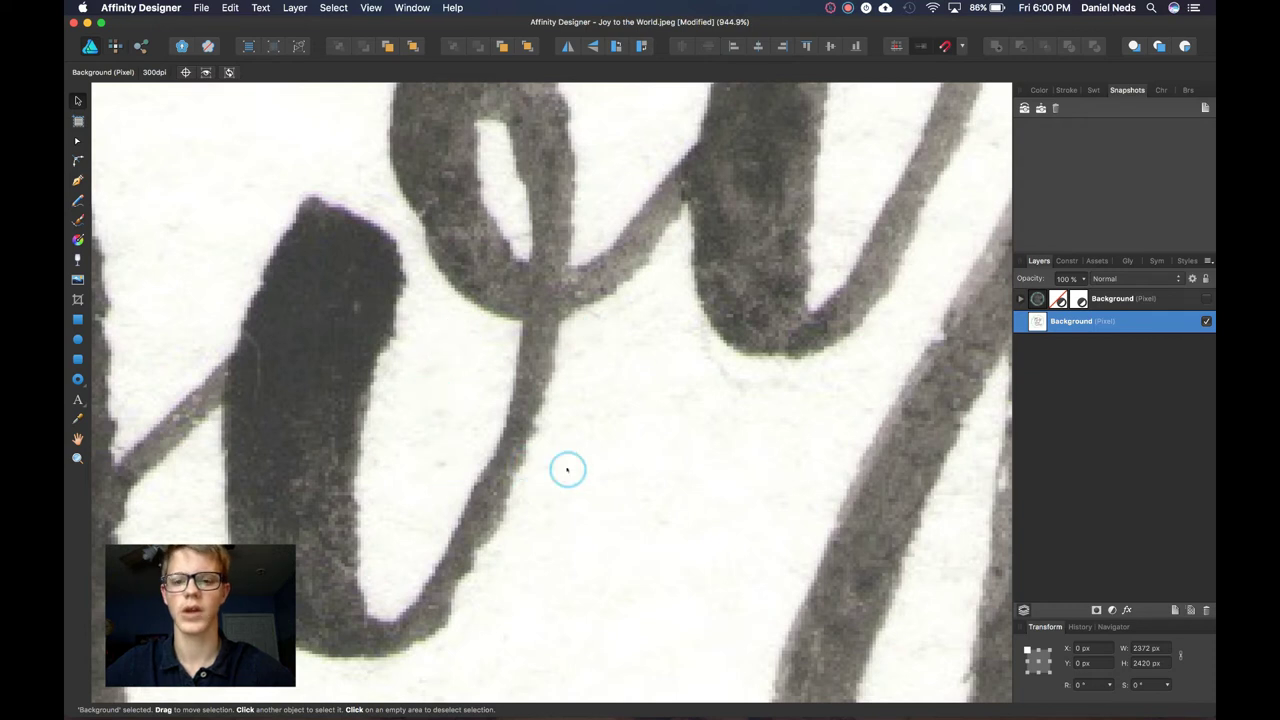
scroll(567, 469, "down", 8)
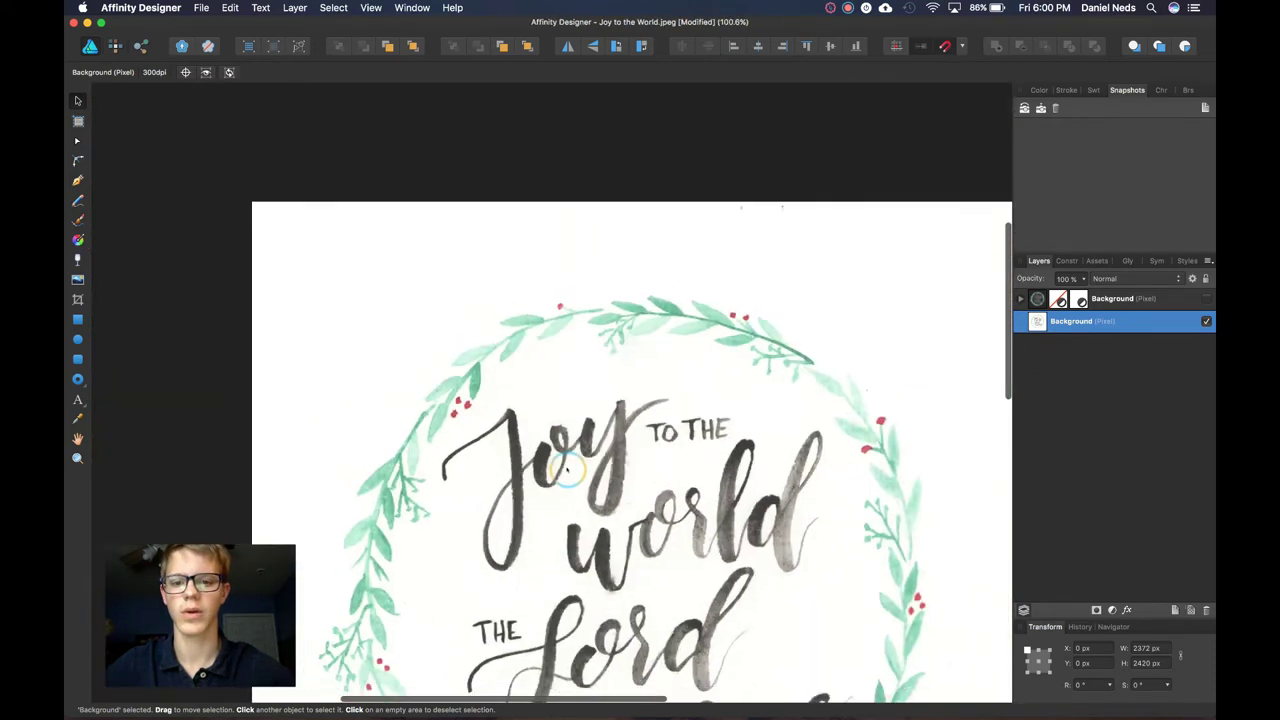
scroll(673, 540, "down", 3)
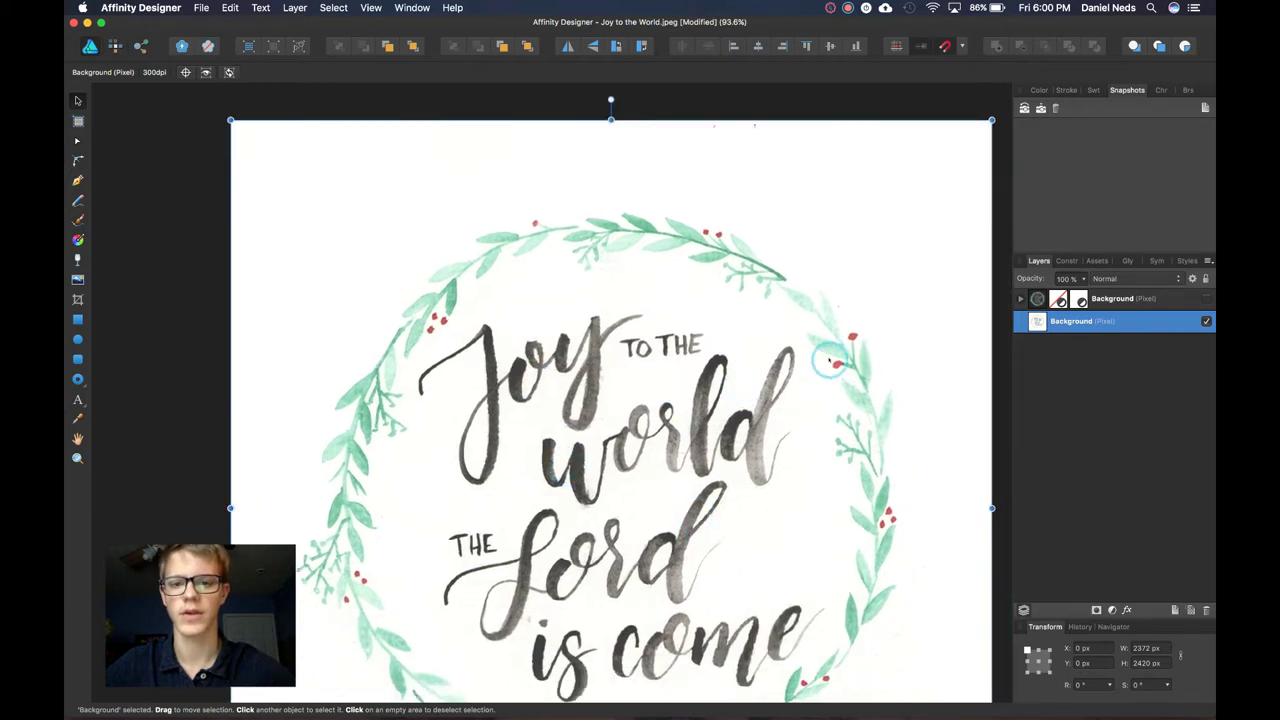
left_click(835, 425)
- Add a Brightness / Contrast adjustment to the Background pixel layer
scroll(835, 425, "down", 2)
scroll(835, 425, "down", 5)
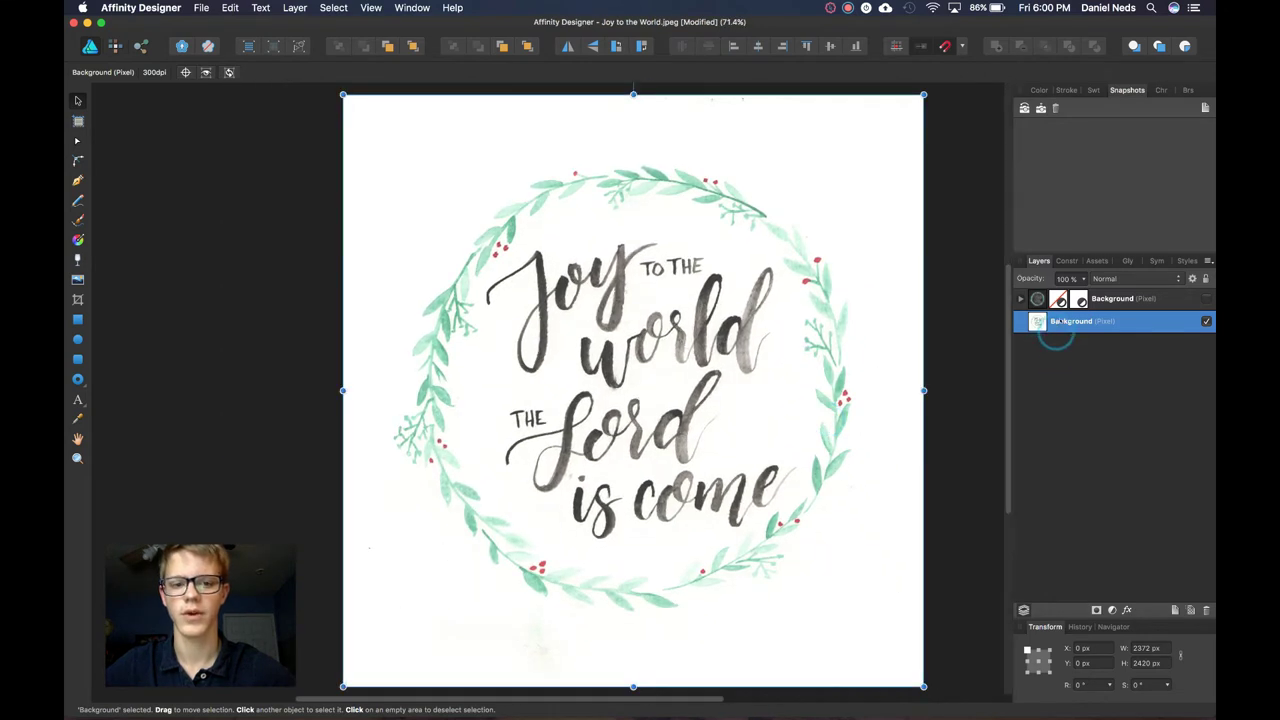
left_click(1062, 323)
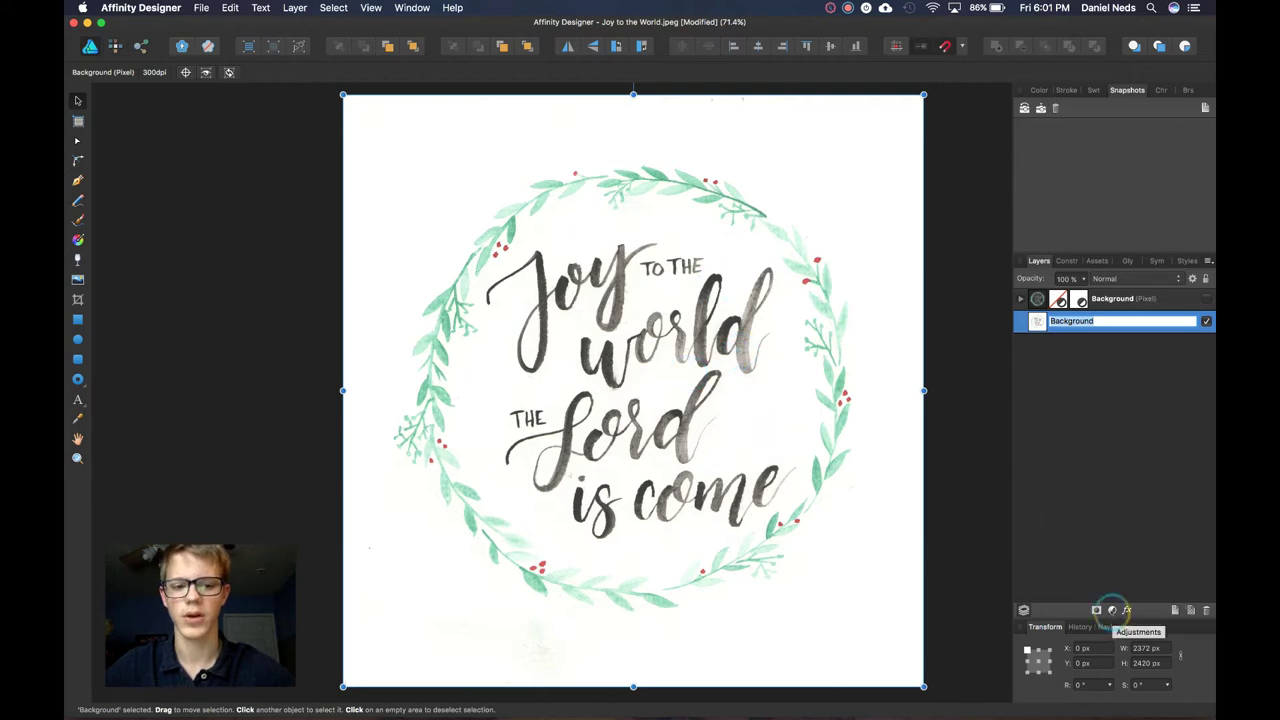
left_click(1112, 610)
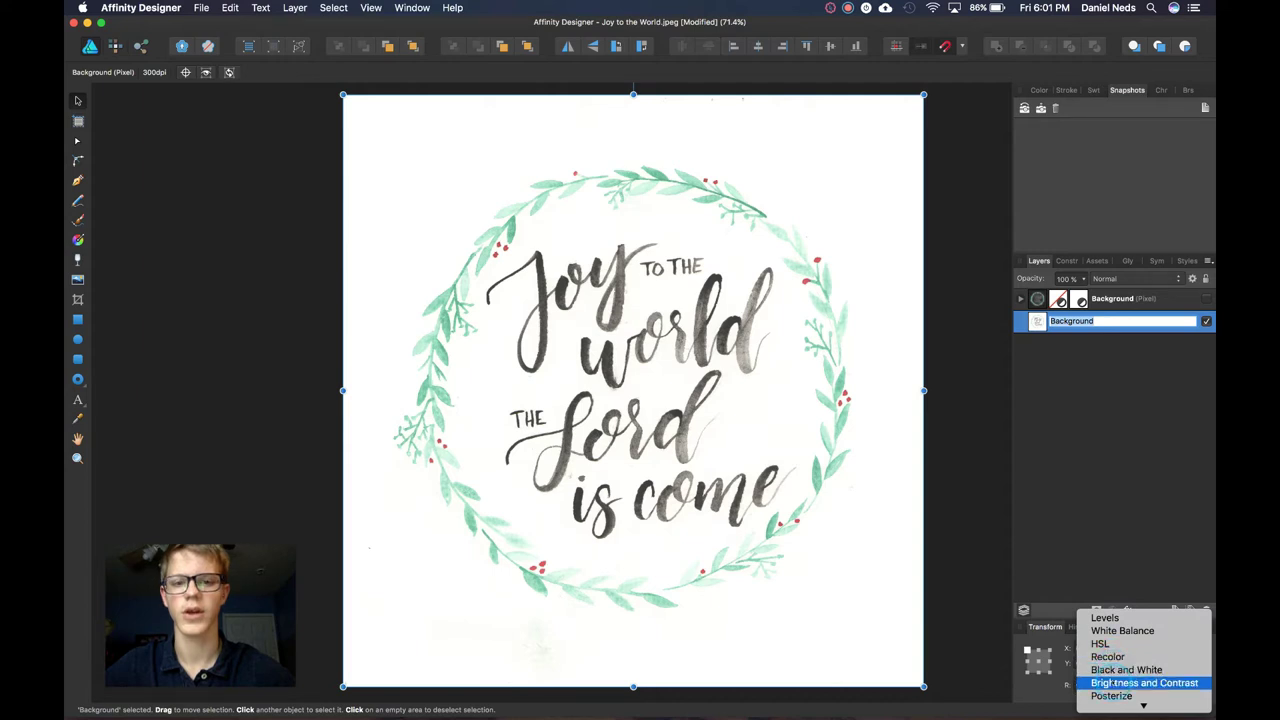
left_click(1130, 682)
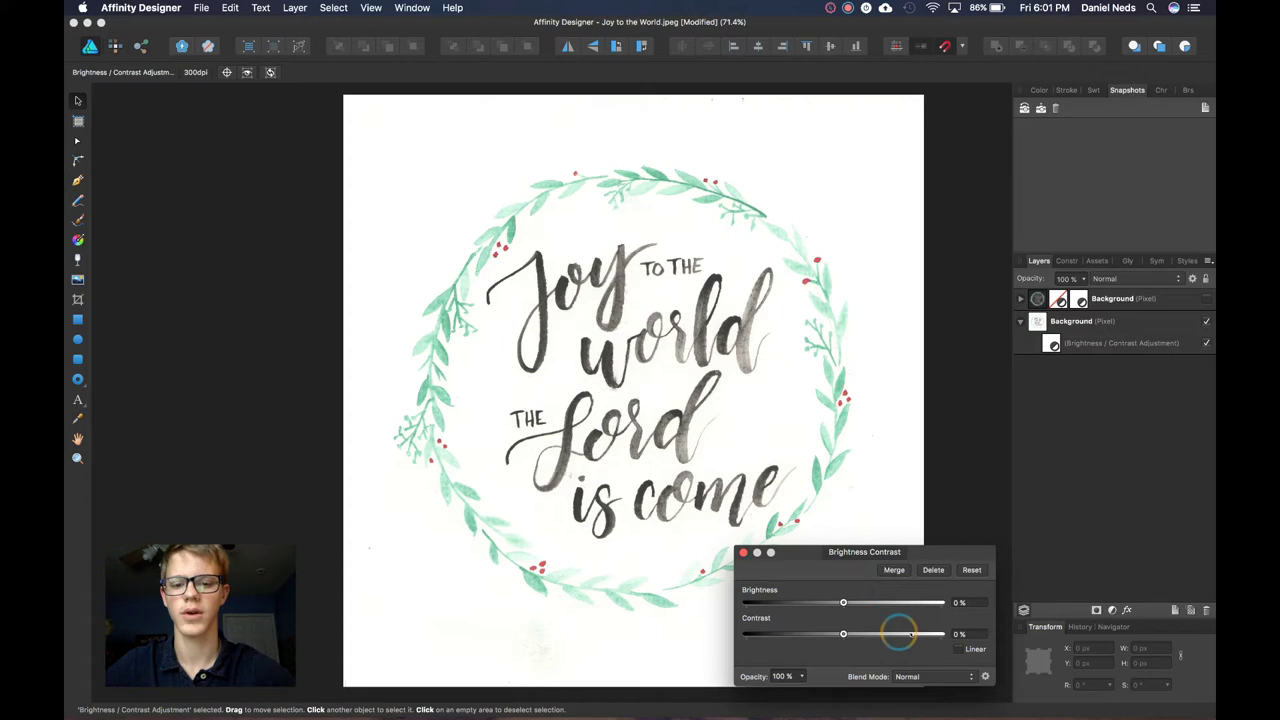
- Raise the scan's contrast and lower its brightness with the sliders
left_click_drag(900, 634, 918, 634)
left_click_drag(843, 602, 804, 602)
scroll(697, 460, "up", 3)
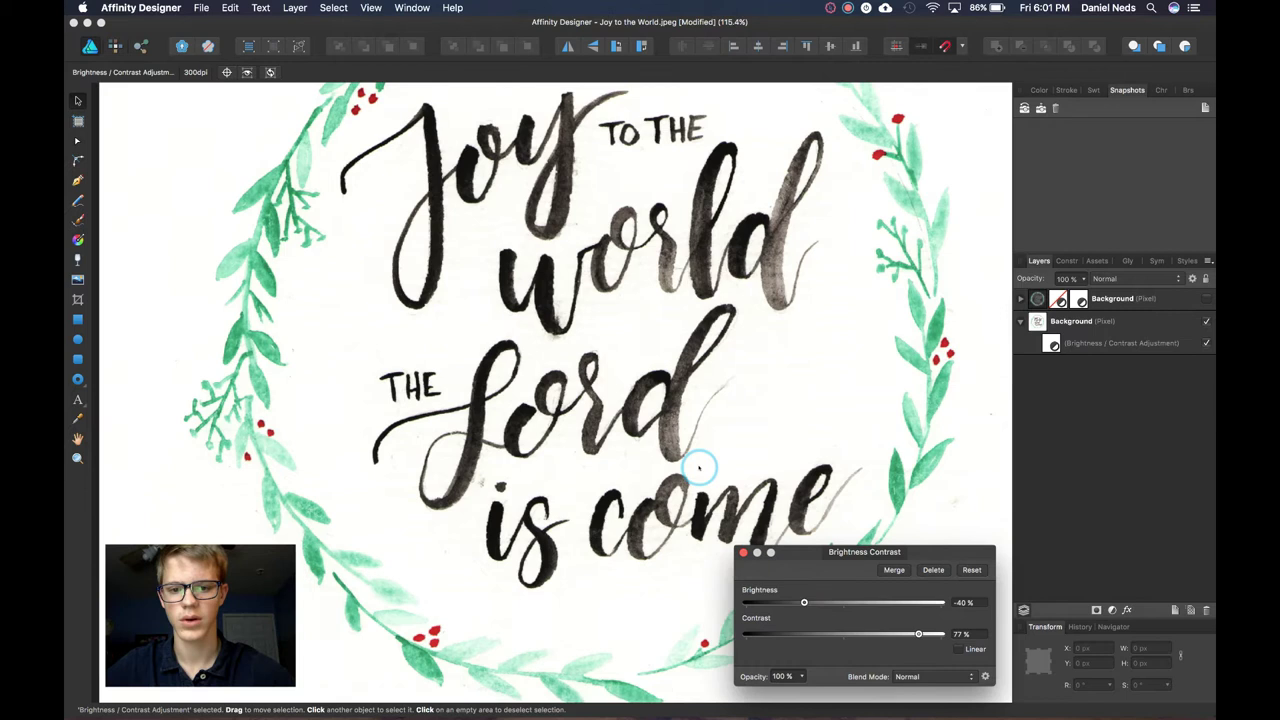
scroll(699, 467, "down", 2)
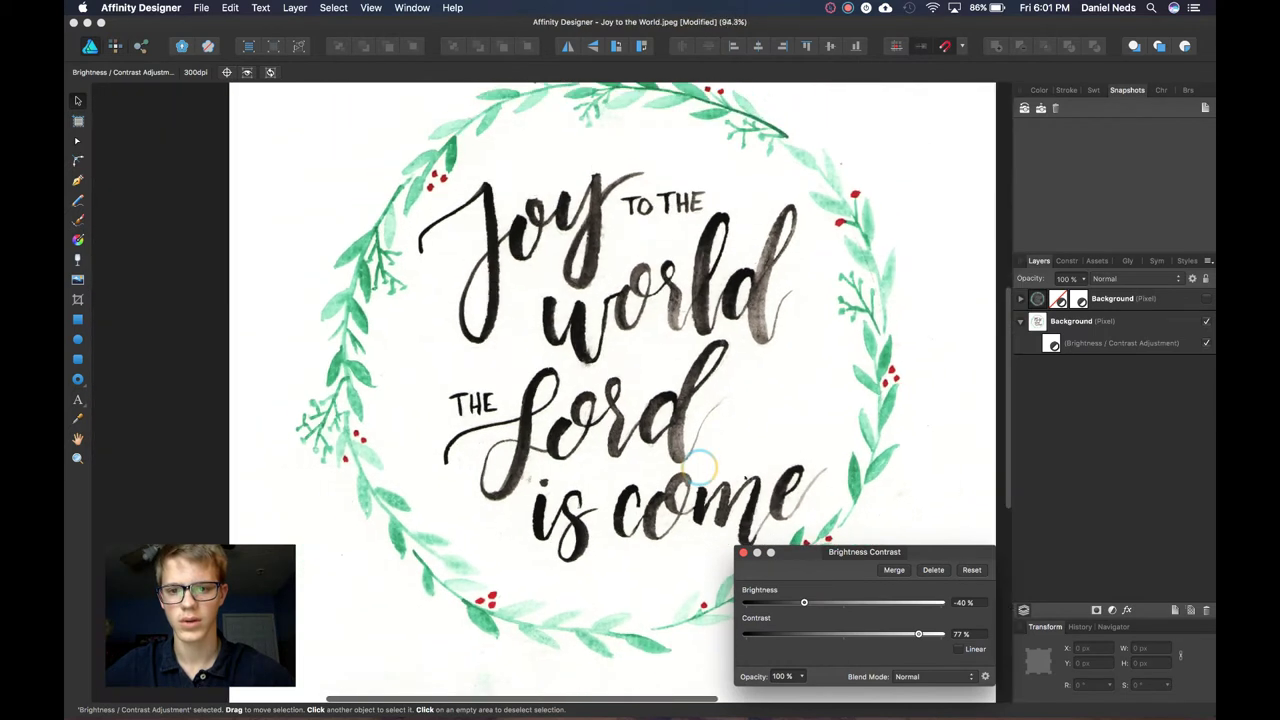
scroll(671, 345, "up", 5)
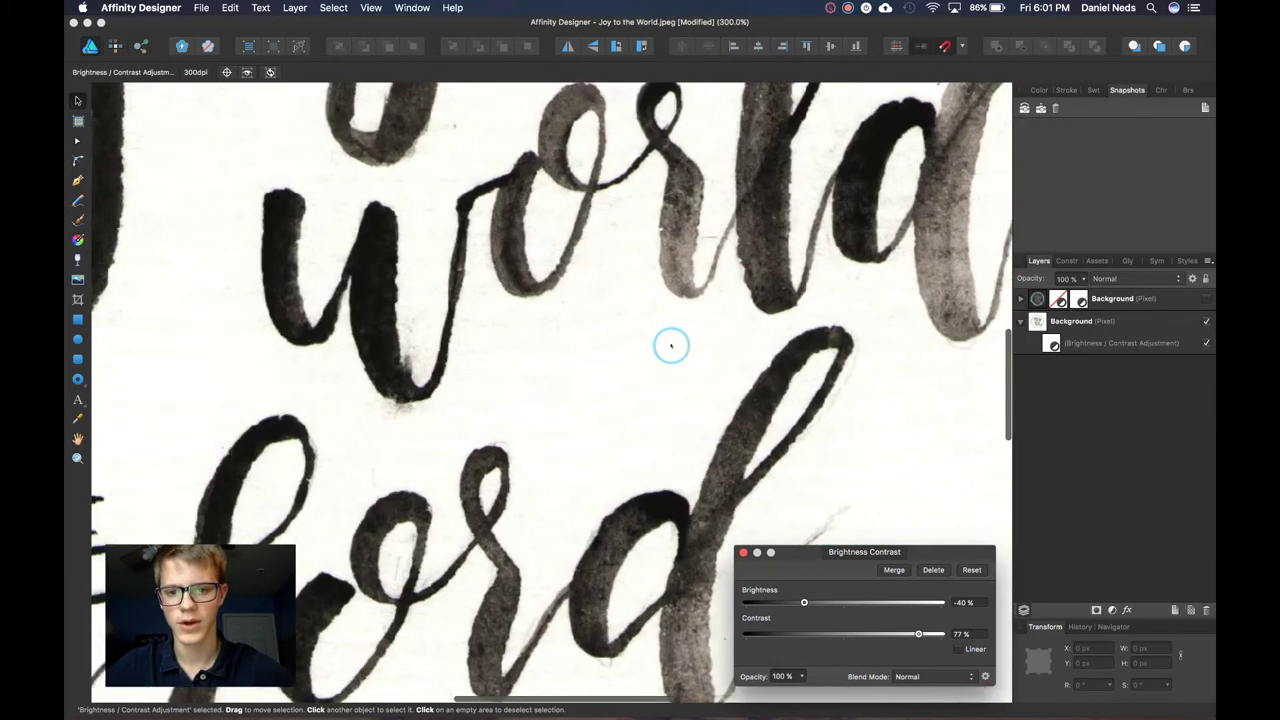
scroll(671, 345, "up", 3)
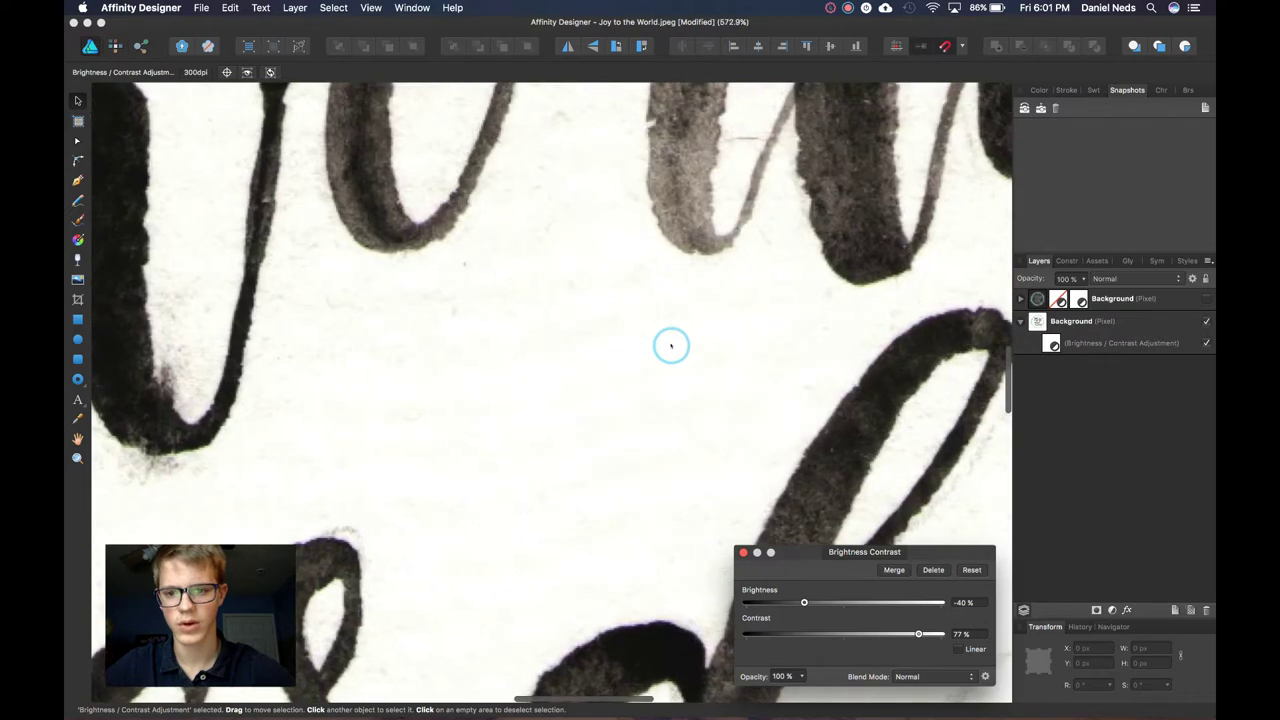
scroll(671, 345, "down", 1)
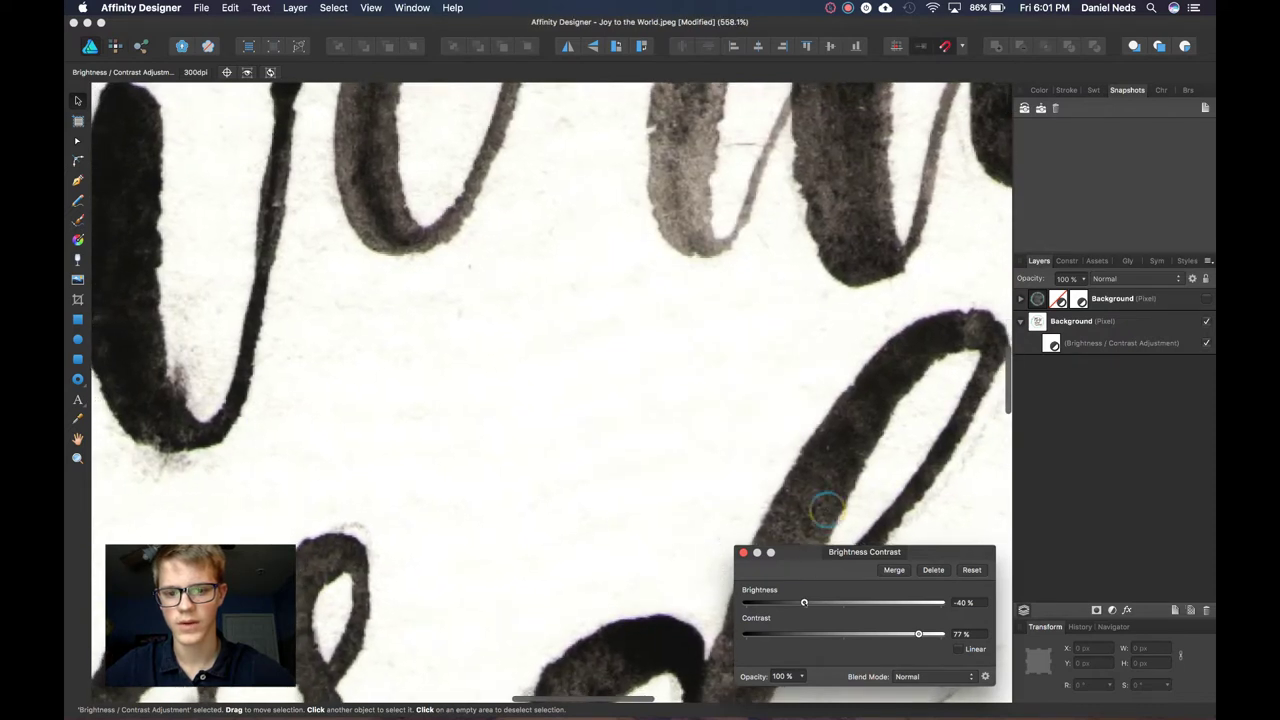
- Fine-tune the adjustment to 95% contrast and -19% brightness
left_click_drag(918, 634, 936, 634)
left_click_drag(804, 602, 825, 602)
scroll(380, 470, "down", 8)
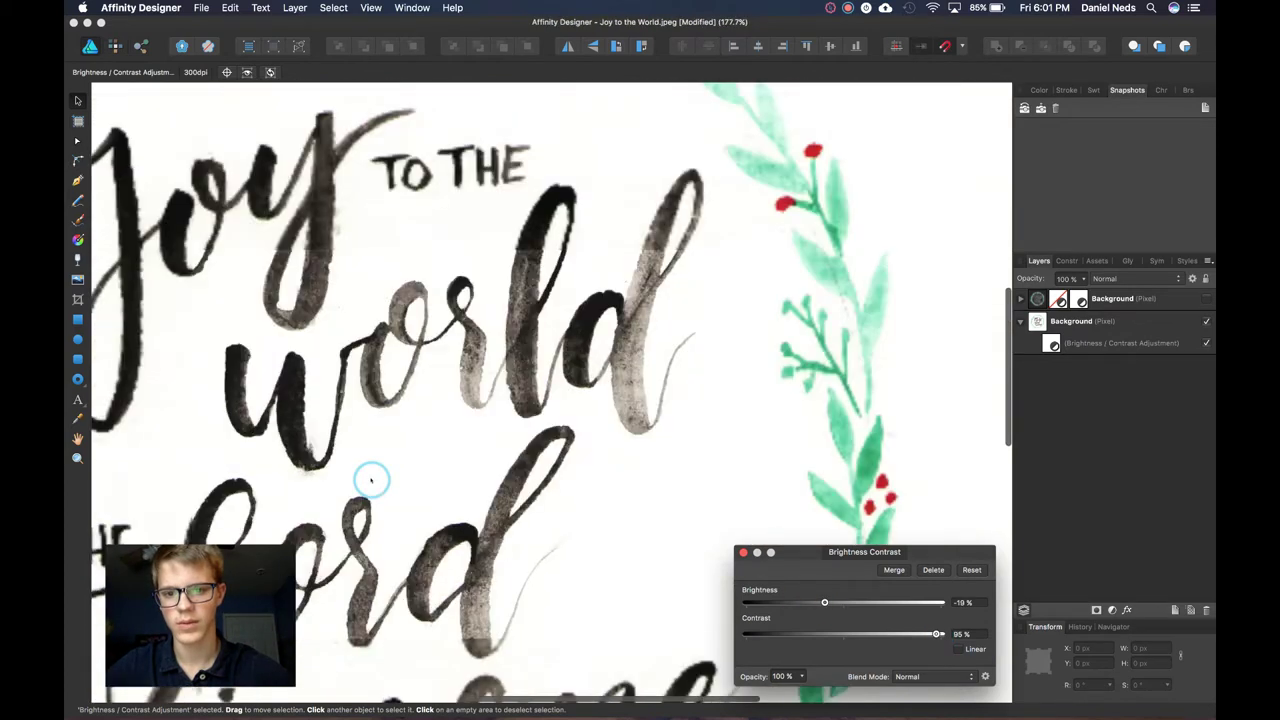
scroll(371, 481, "down", 5)
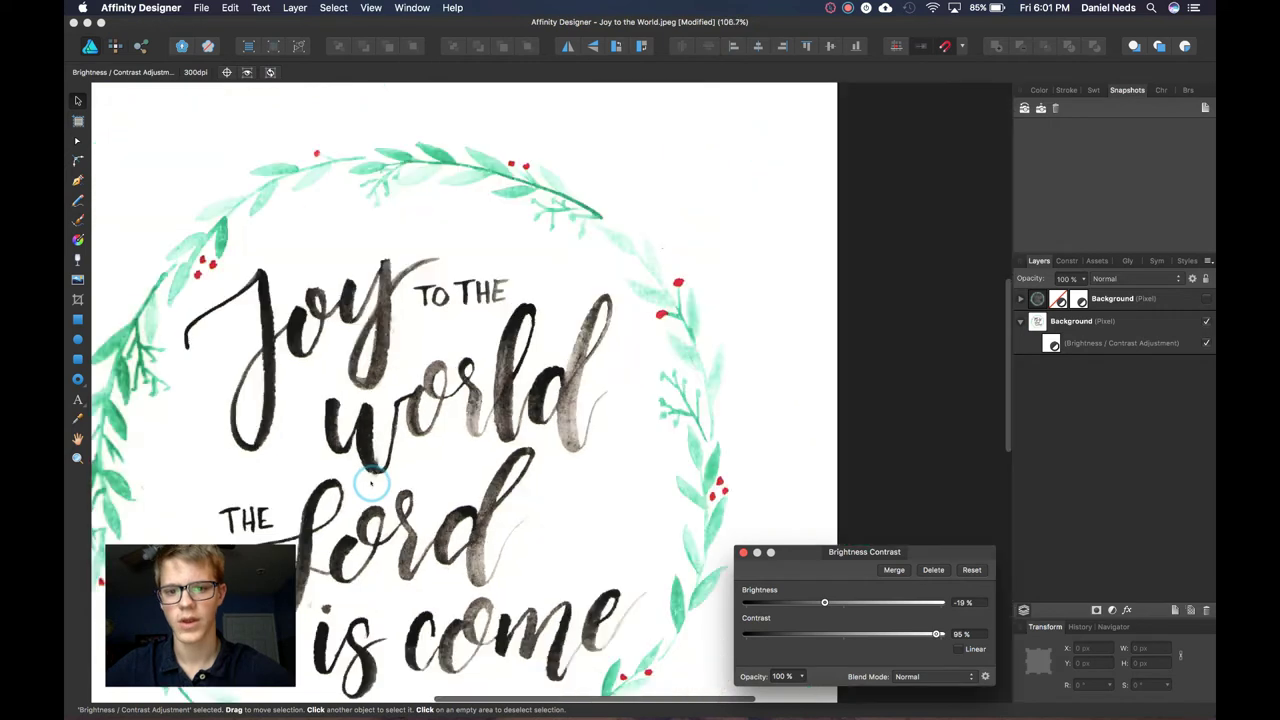
scroll(371, 481, "down", 5)
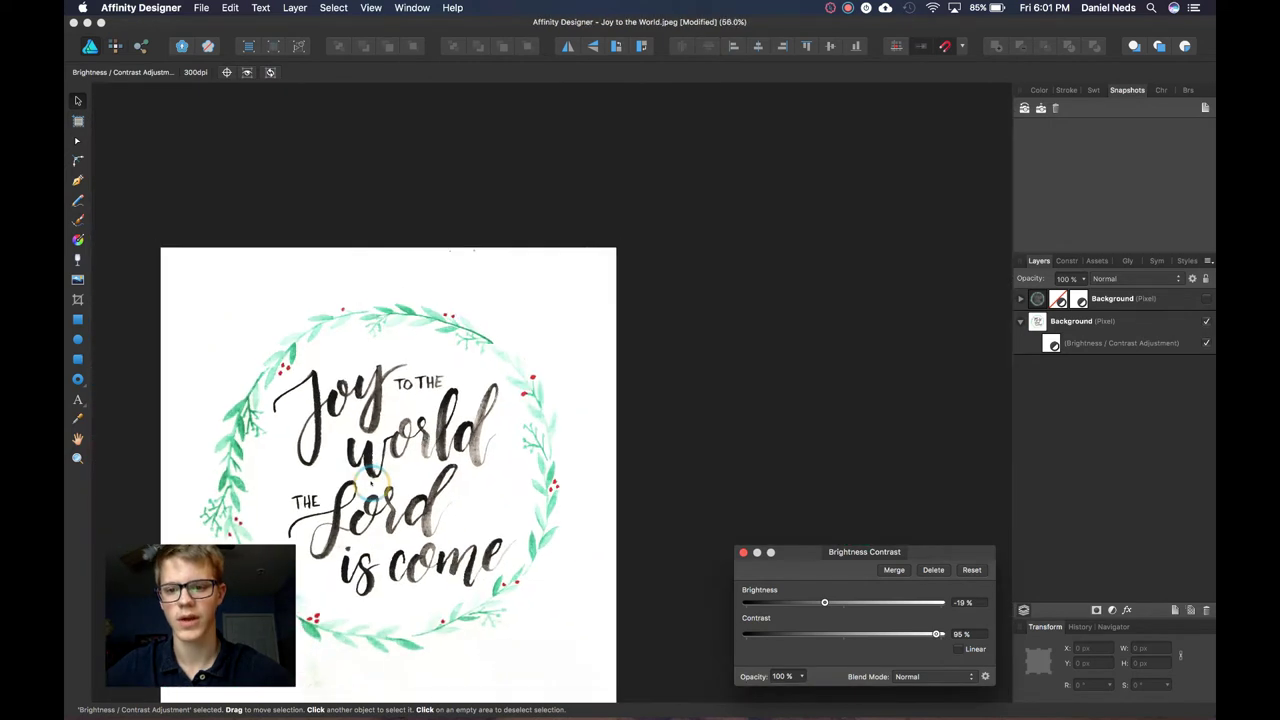
scroll(371, 483, "left", 5)
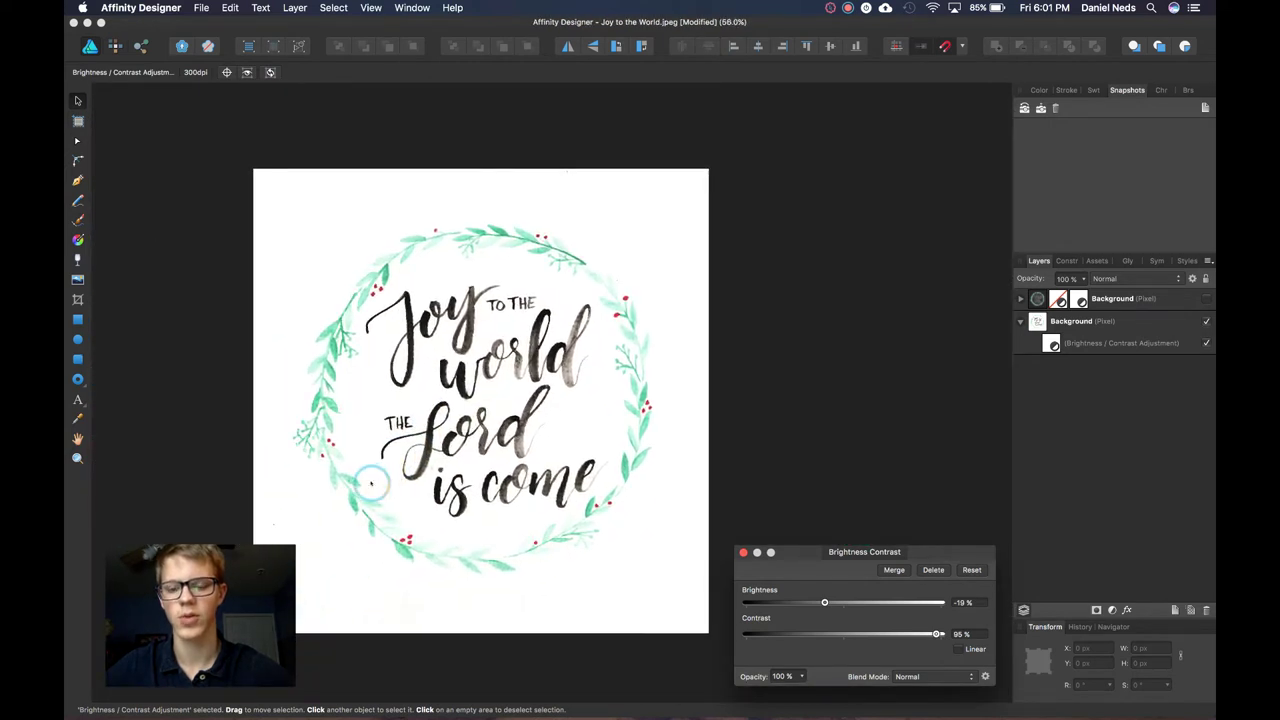
scroll(370, 483, "left", 2)
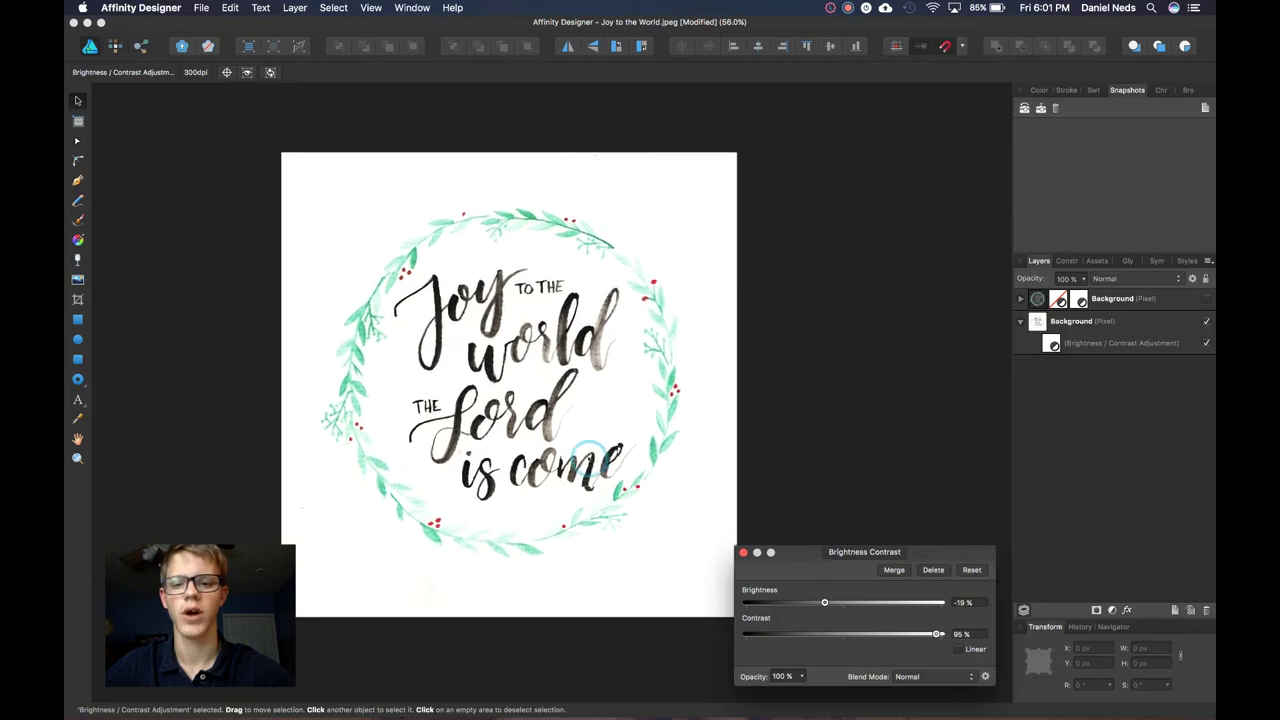
scroll(590, 453, "left", 2)
scroll(590, 453, "down", 2)
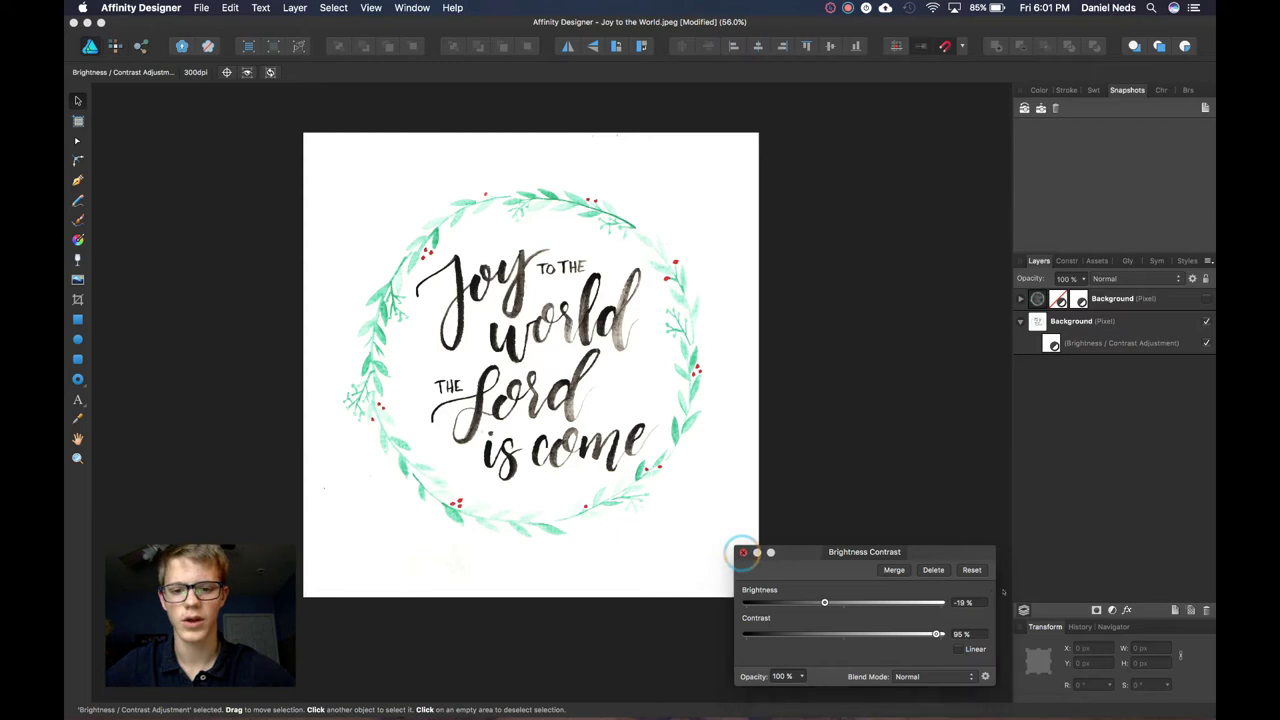
- Close the Brightness / Contrast settings and add a Black & White adjustment
left_click(743, 552)
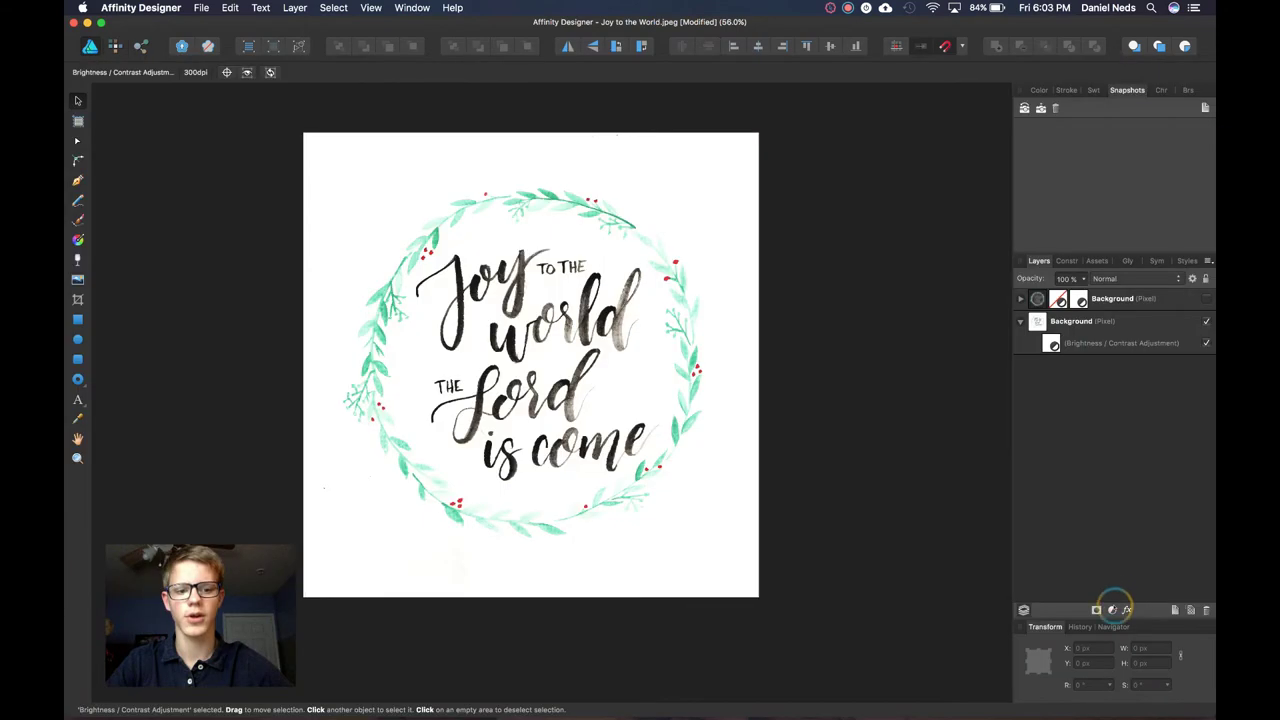
left_click(1112, 609)
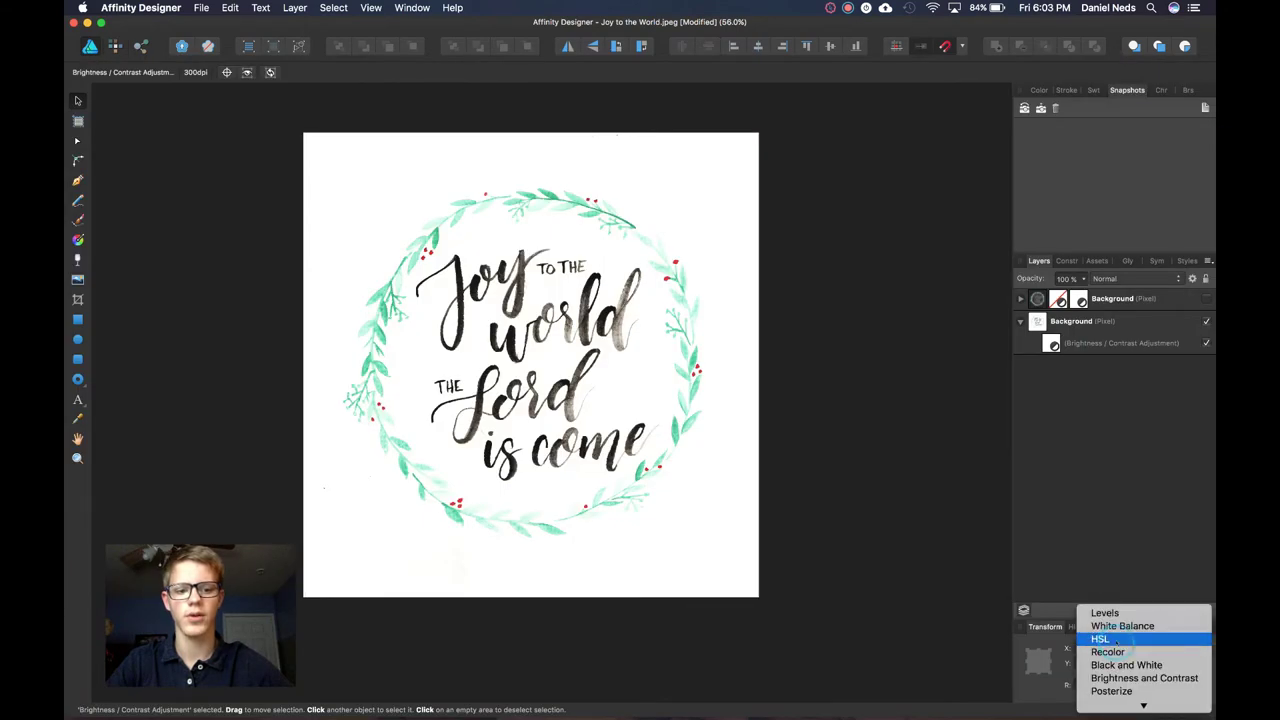
scroll(1118, 630, "down", 4)
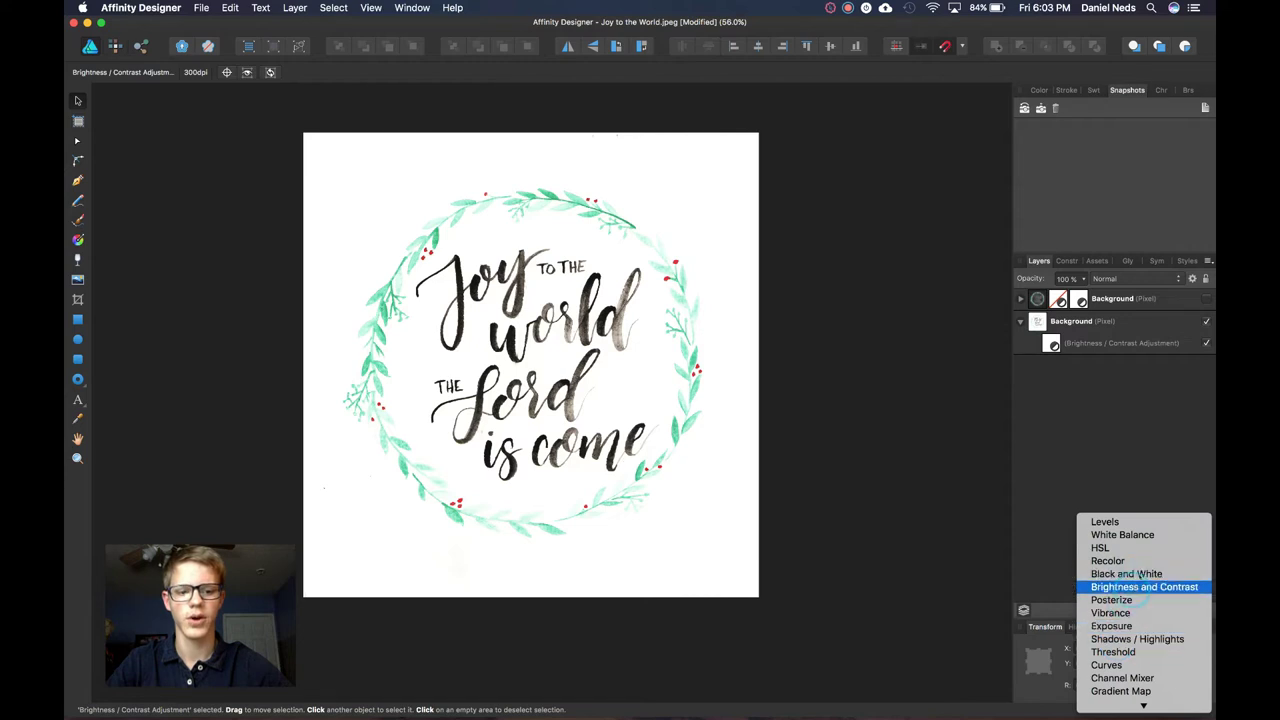
left_click(1138, 572)
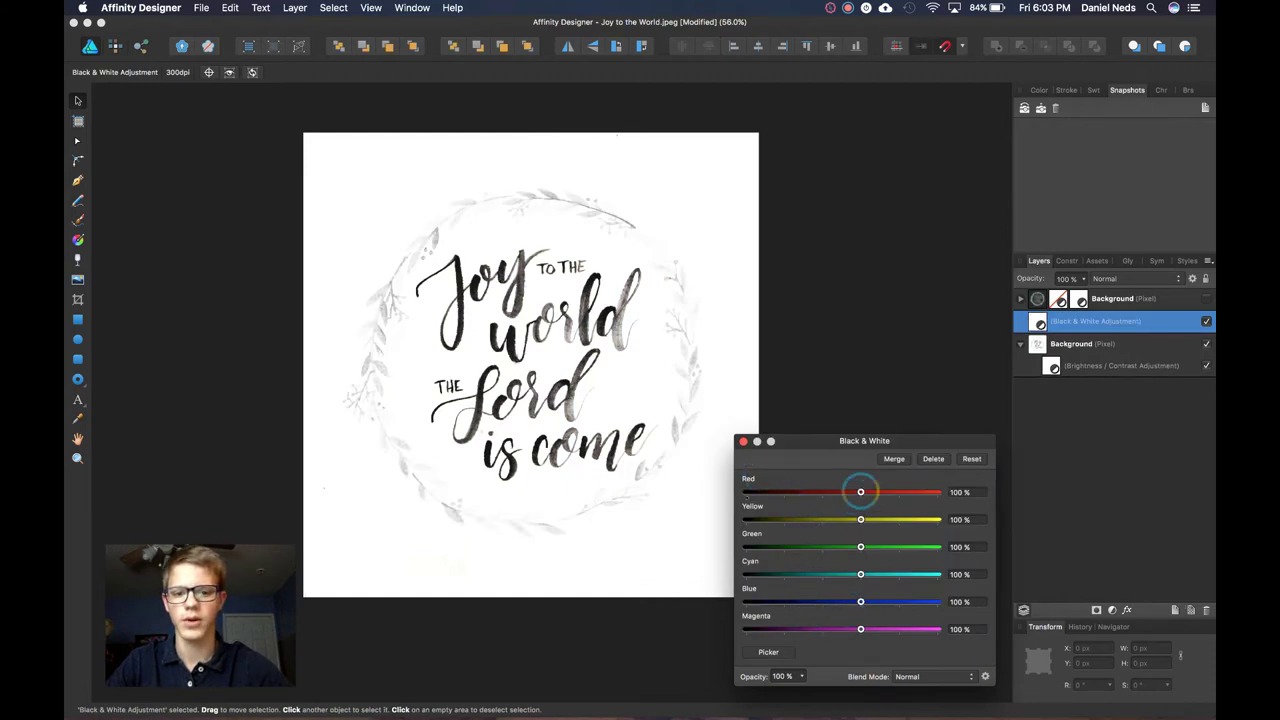
- Set Red, Yellow, Green, Cyan, Blue and Magenta to -200%, then close the settings
left_click_drag(860, 491, 745, 492)
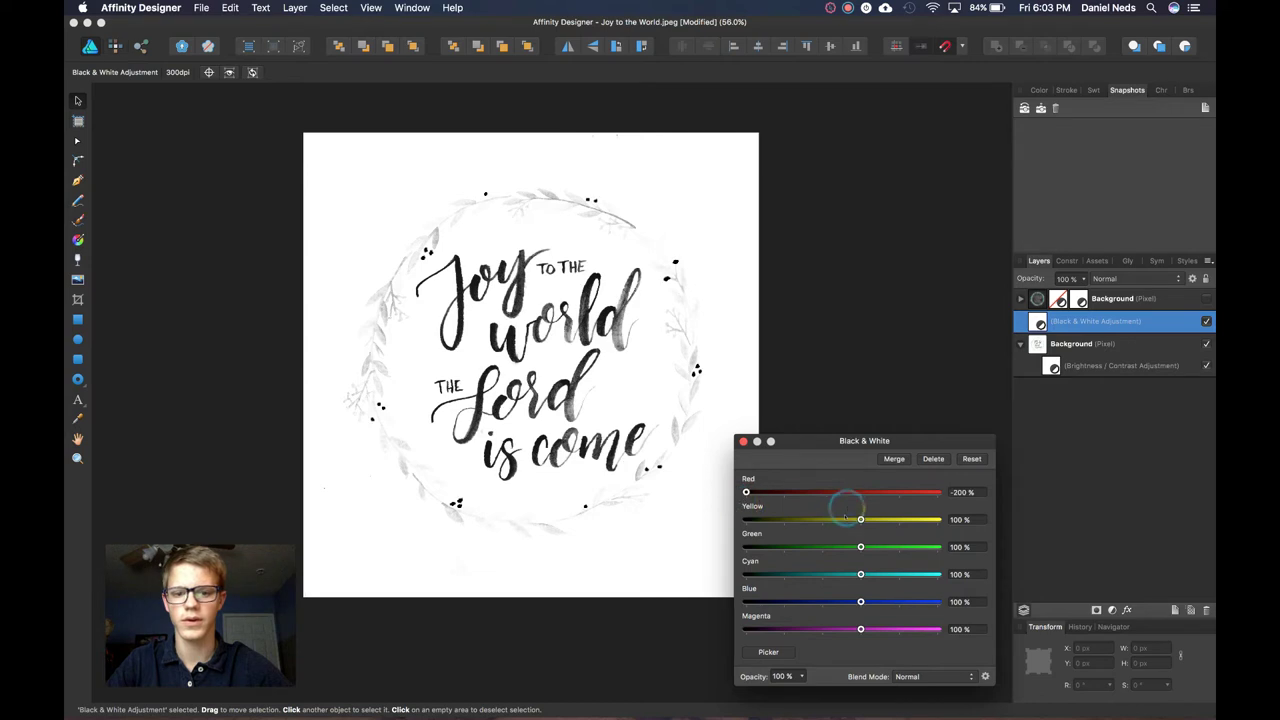
left_click_drag(846, 510, 634, 517)
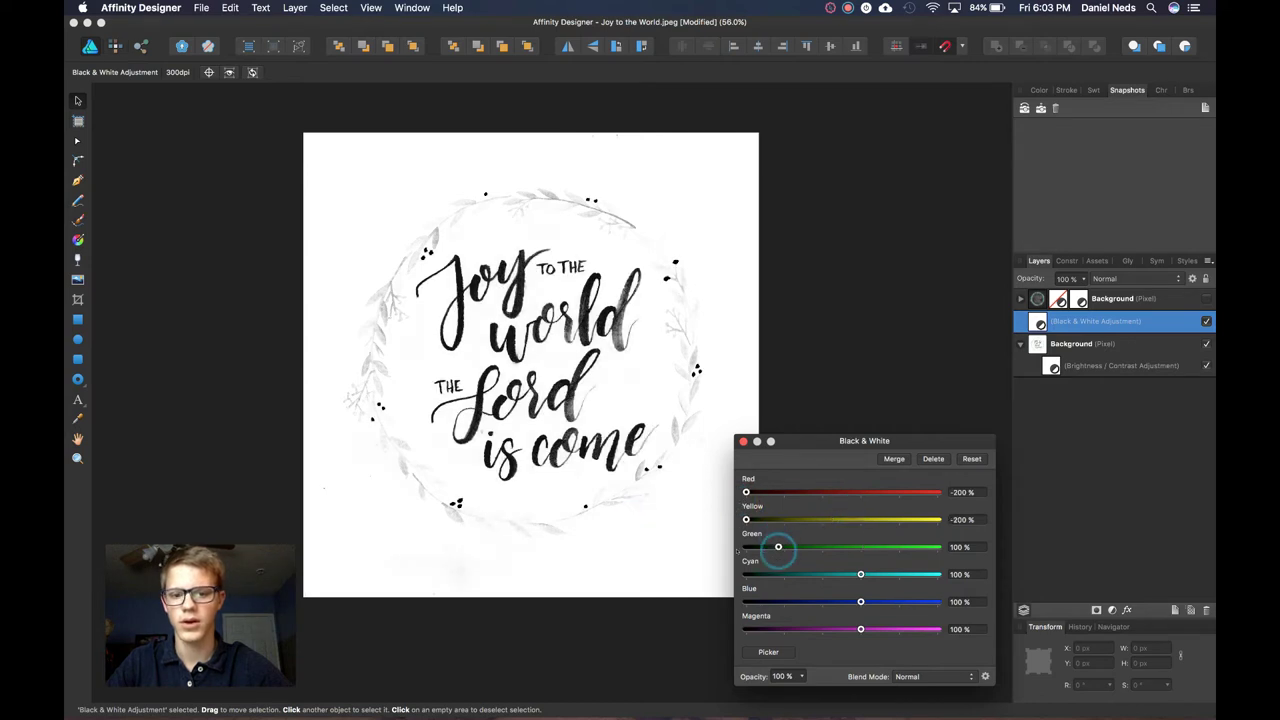
left_click_drag(774, 547, 745, 547)
left_click(745, 573)
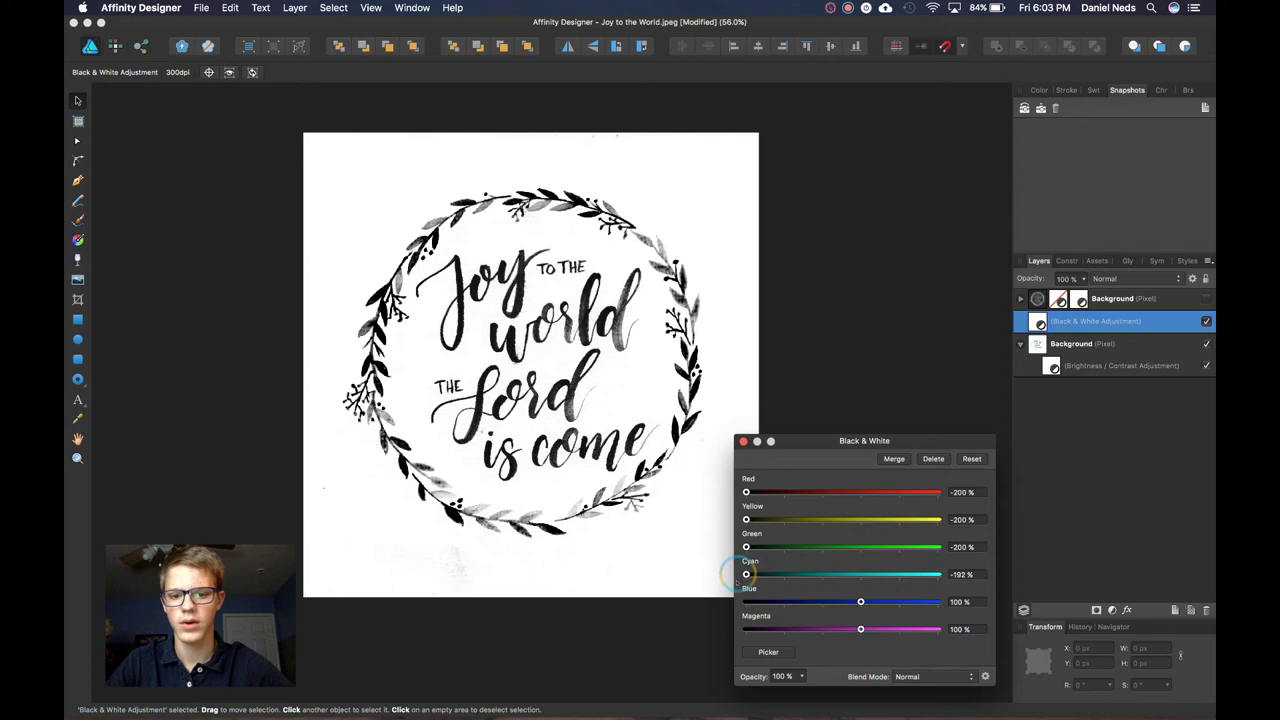
left_click(745, 601)
left_click(745, 628)
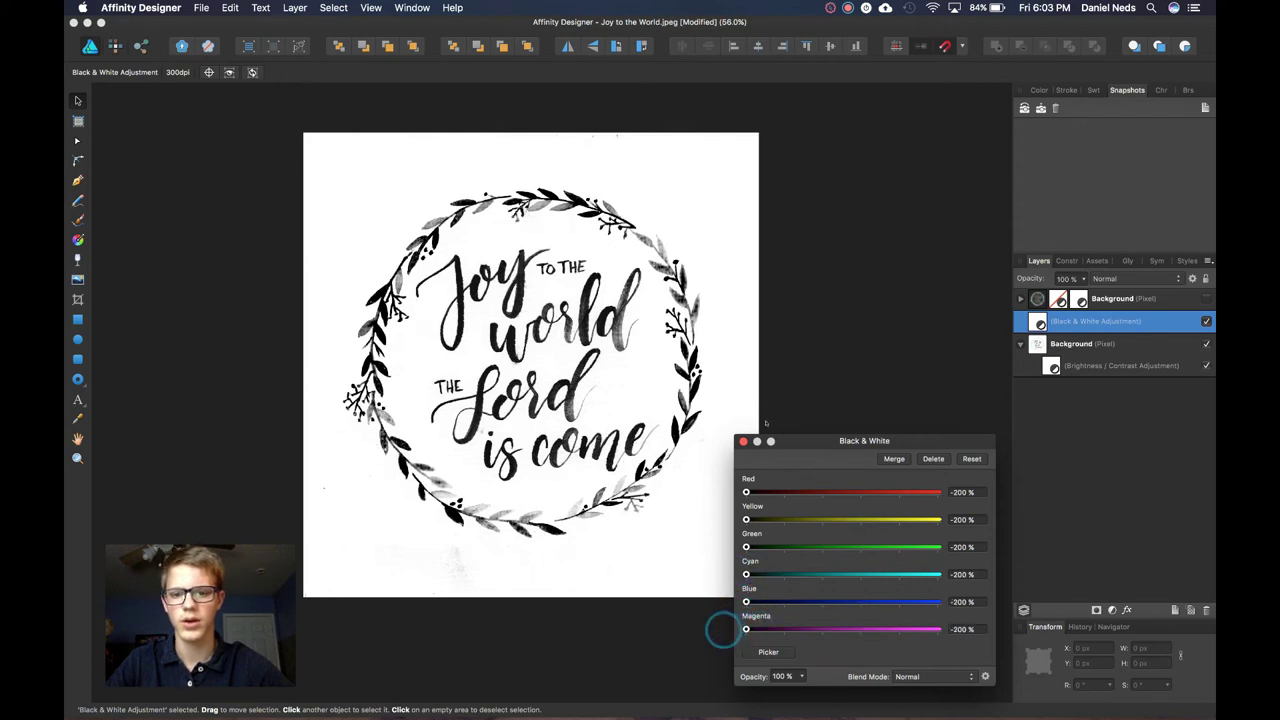
left_click(743, 441)
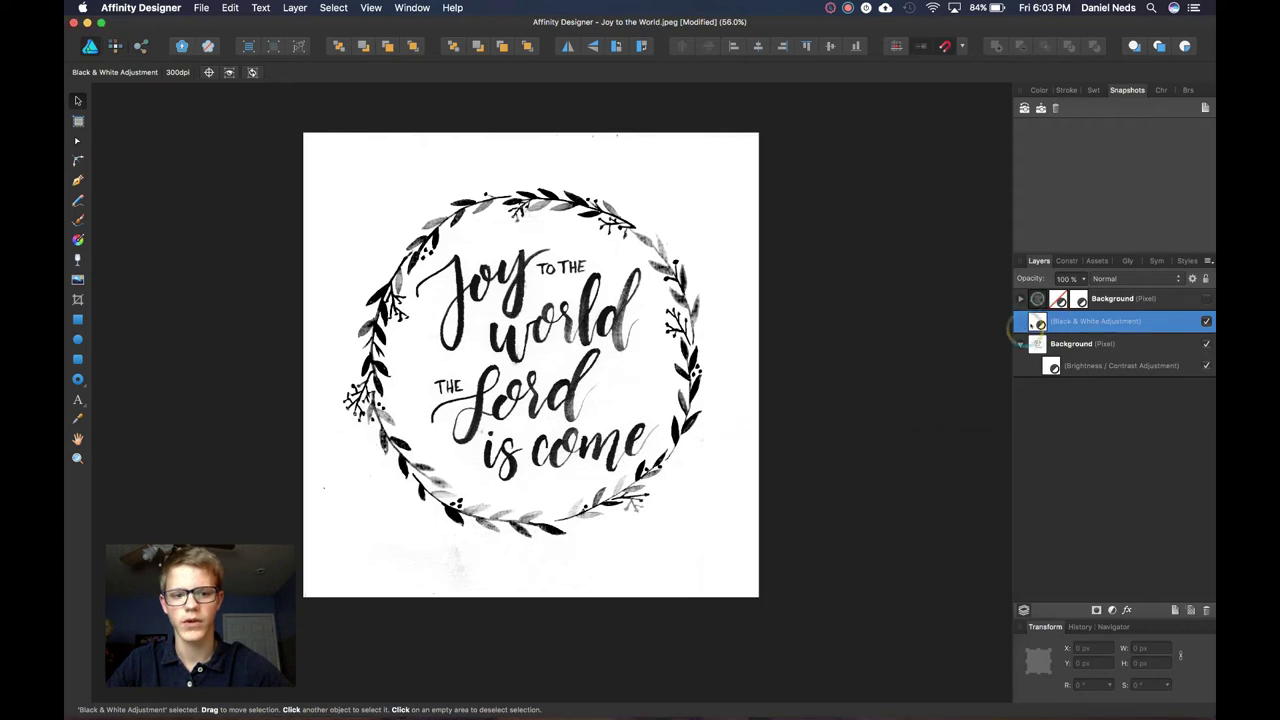
- Nest the Black & White adjustment in the Background layer, above Brightness / Contrast
left_click_drag(1036, 346, 1086, 371)
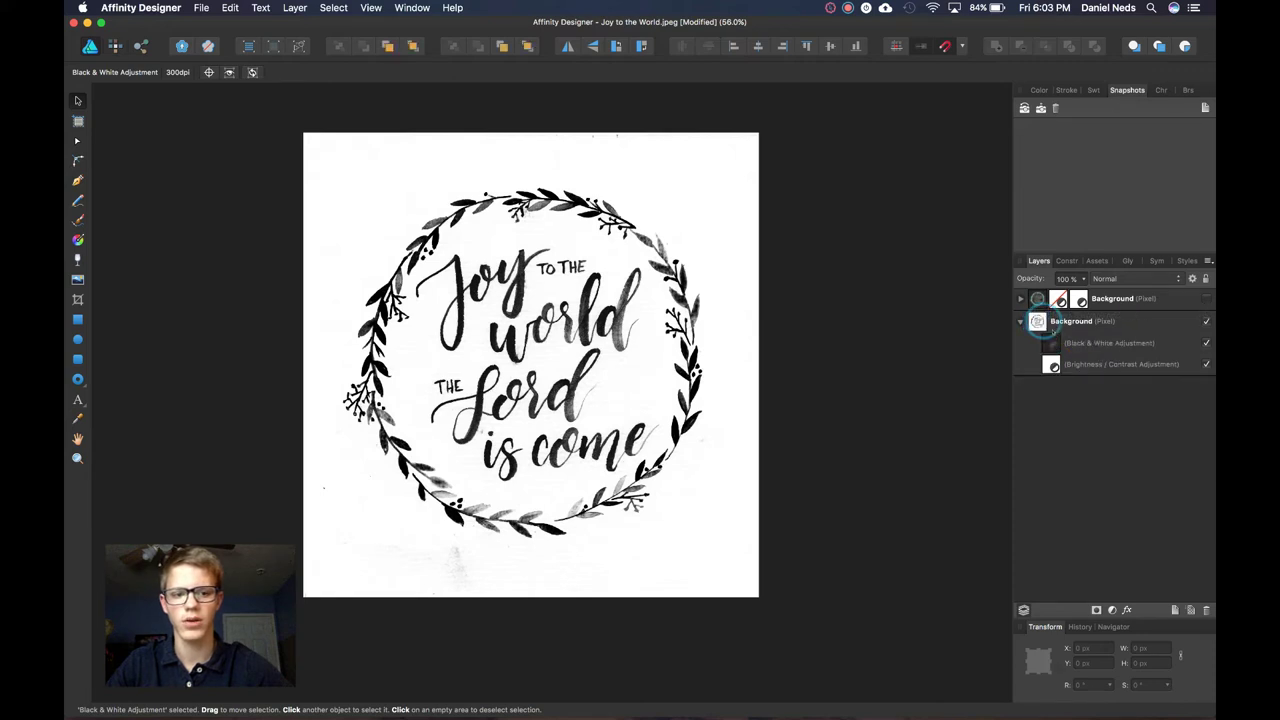
left_click_drag(1088, 340, 1060, 378)
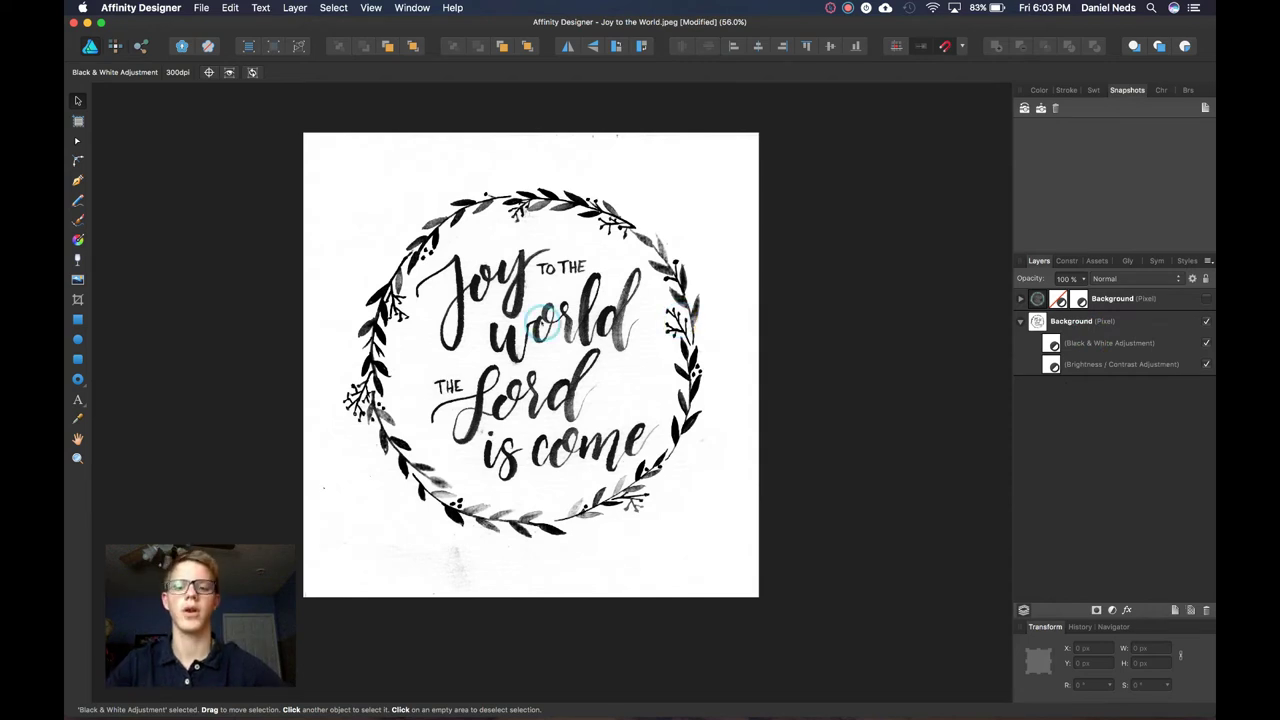
scroll(540, 322, "up", 5)
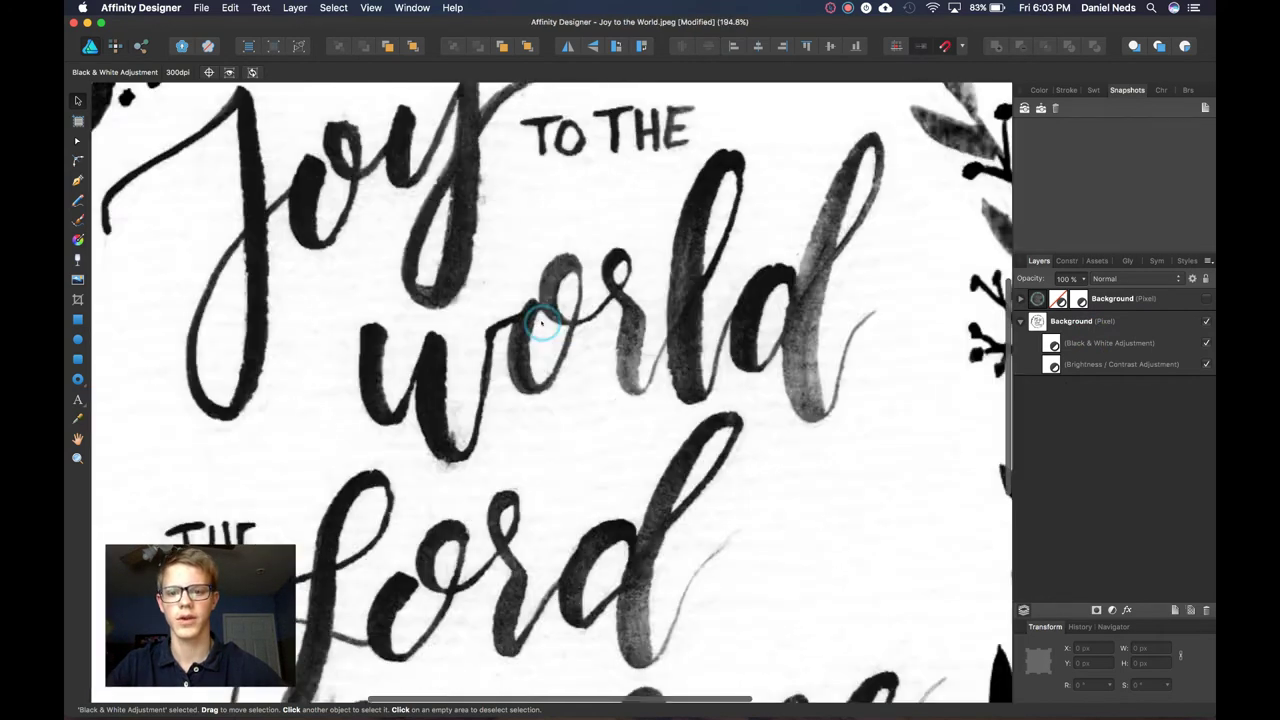
scroll(540, 322, "down", 2)
scroll(540, 322, "up", 3)
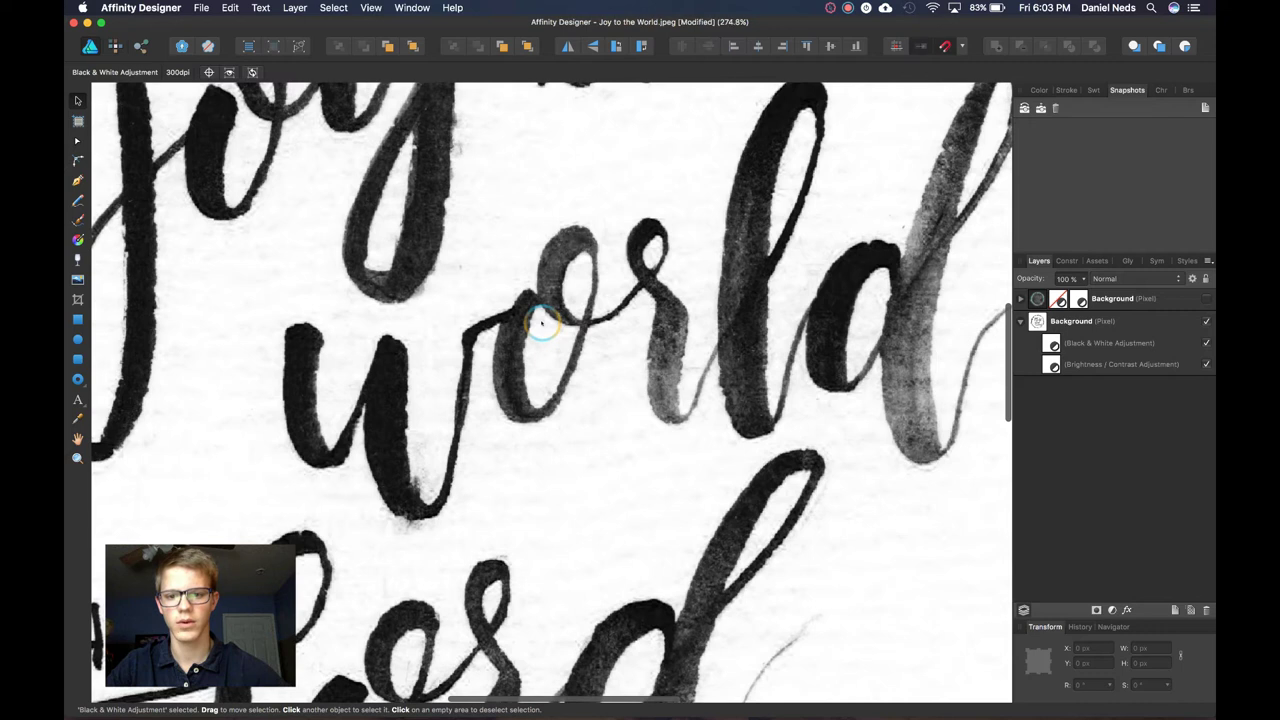
scroll(540, 322, "up", 3)
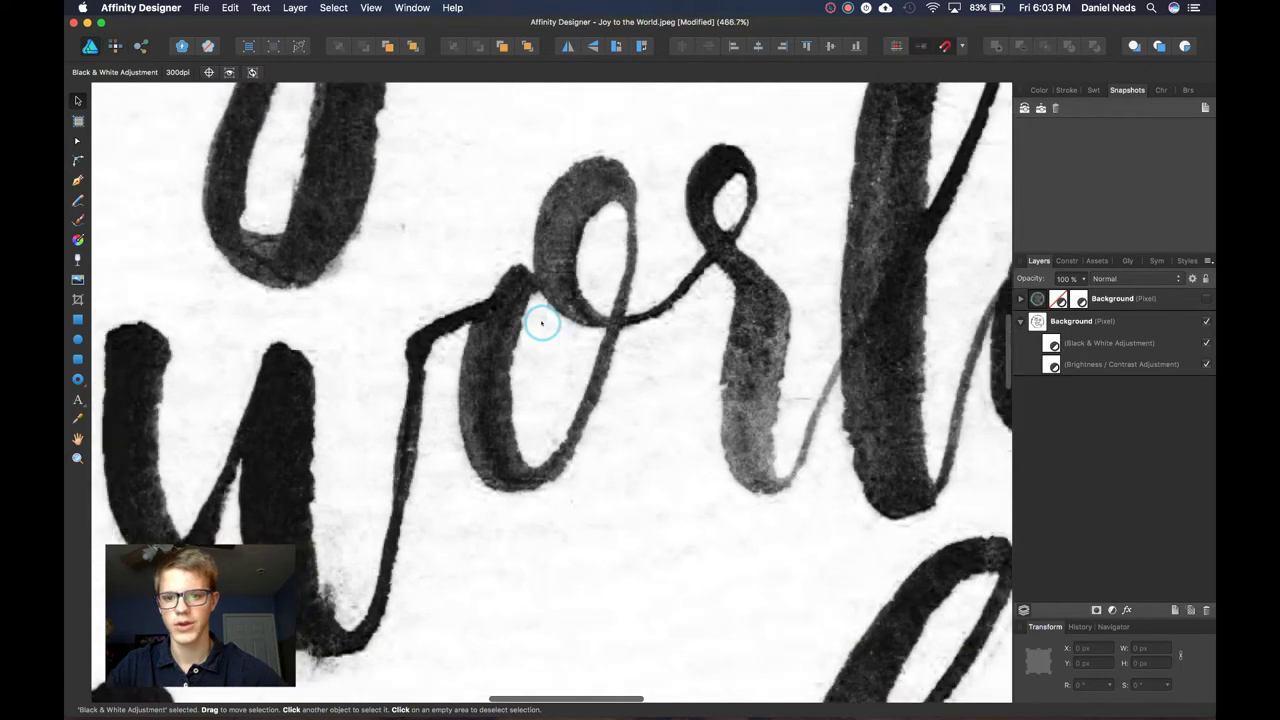
scroll(540, 322, "down", 2)
scroll(540, 322, "down", 1)
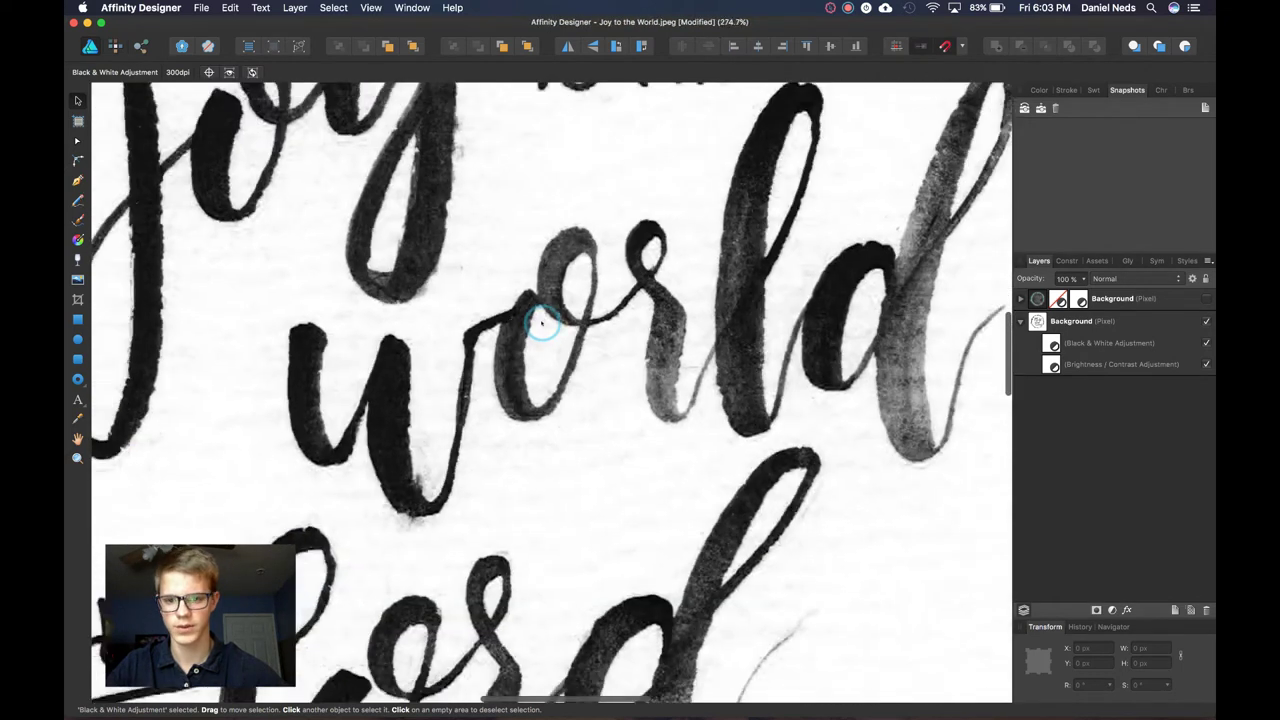
scroll(535, 318, "down", 1)
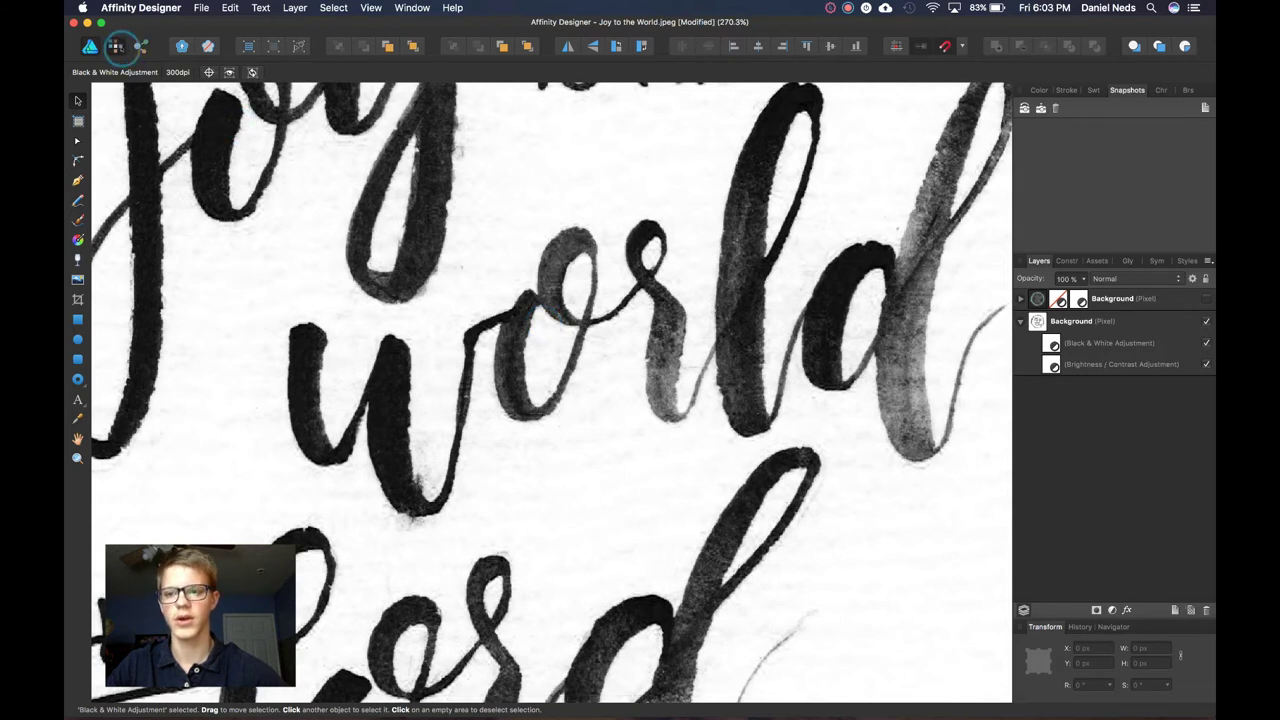
- In the Pixel persona, run Select Sampled Color on the Background layer's dark lettering
left_click(116, 46)
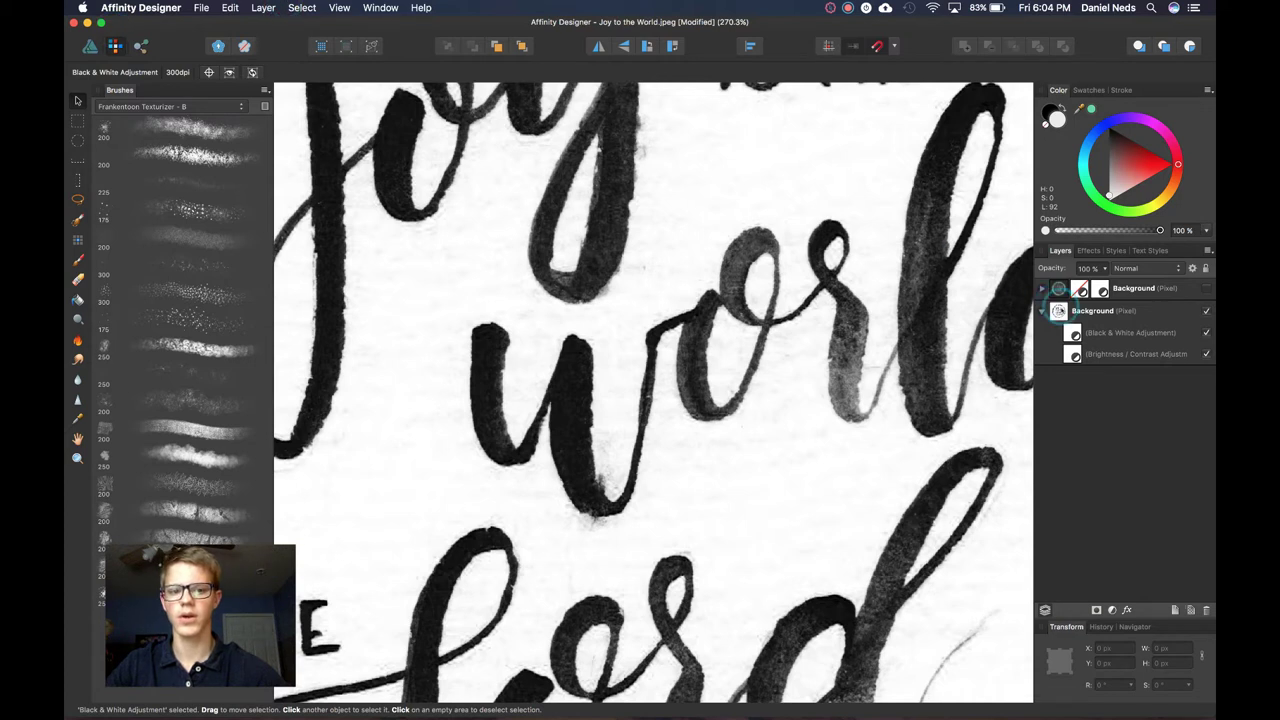
left_click(1058, 311)
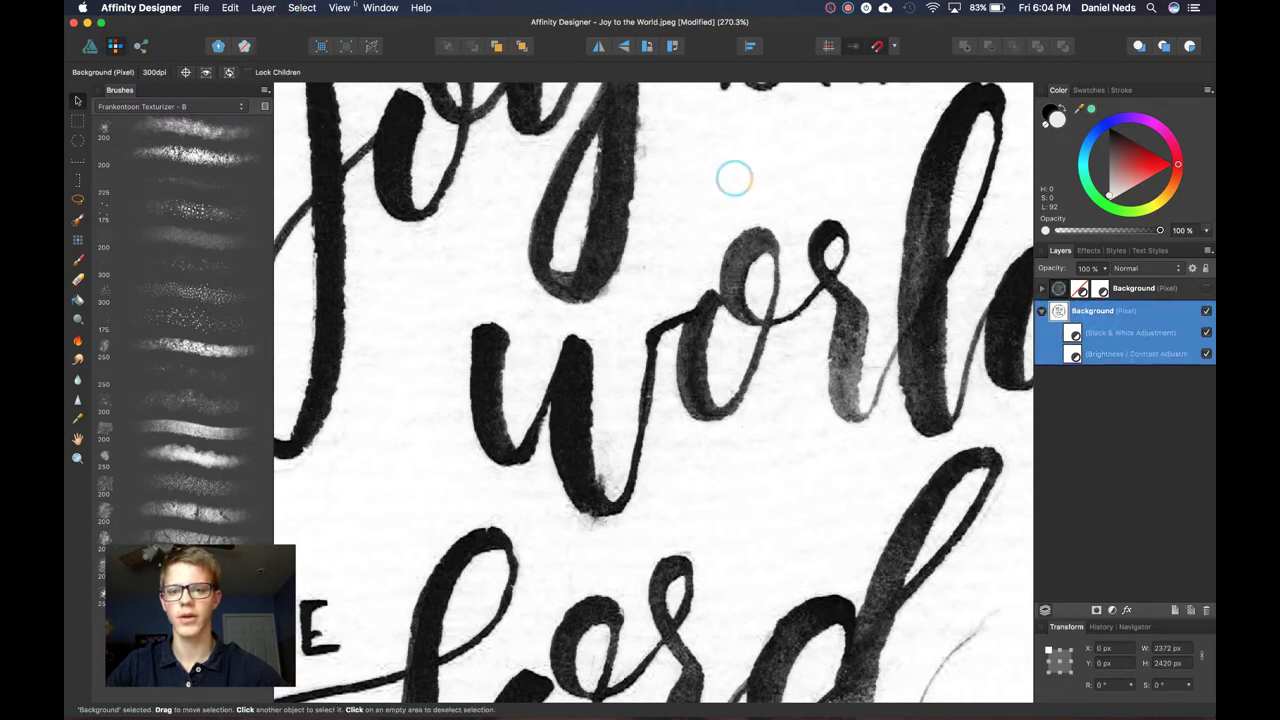
left_click(301, 8)
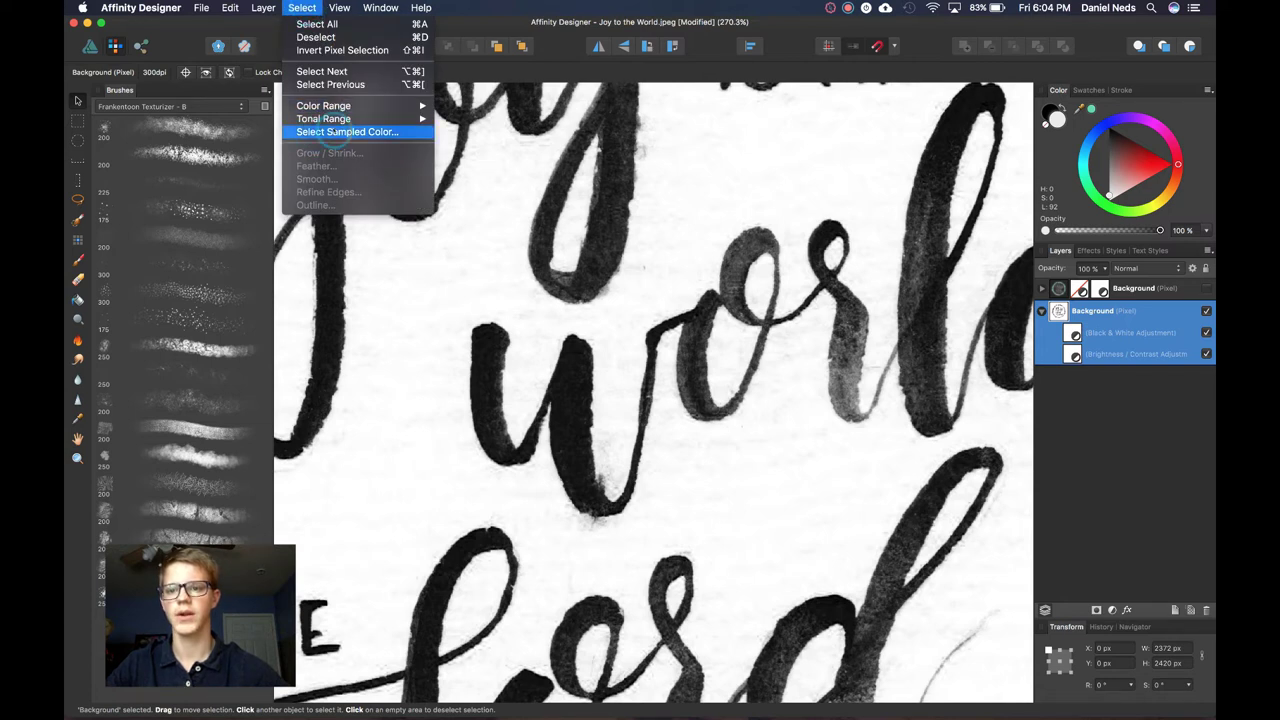
left_click(333, 132)
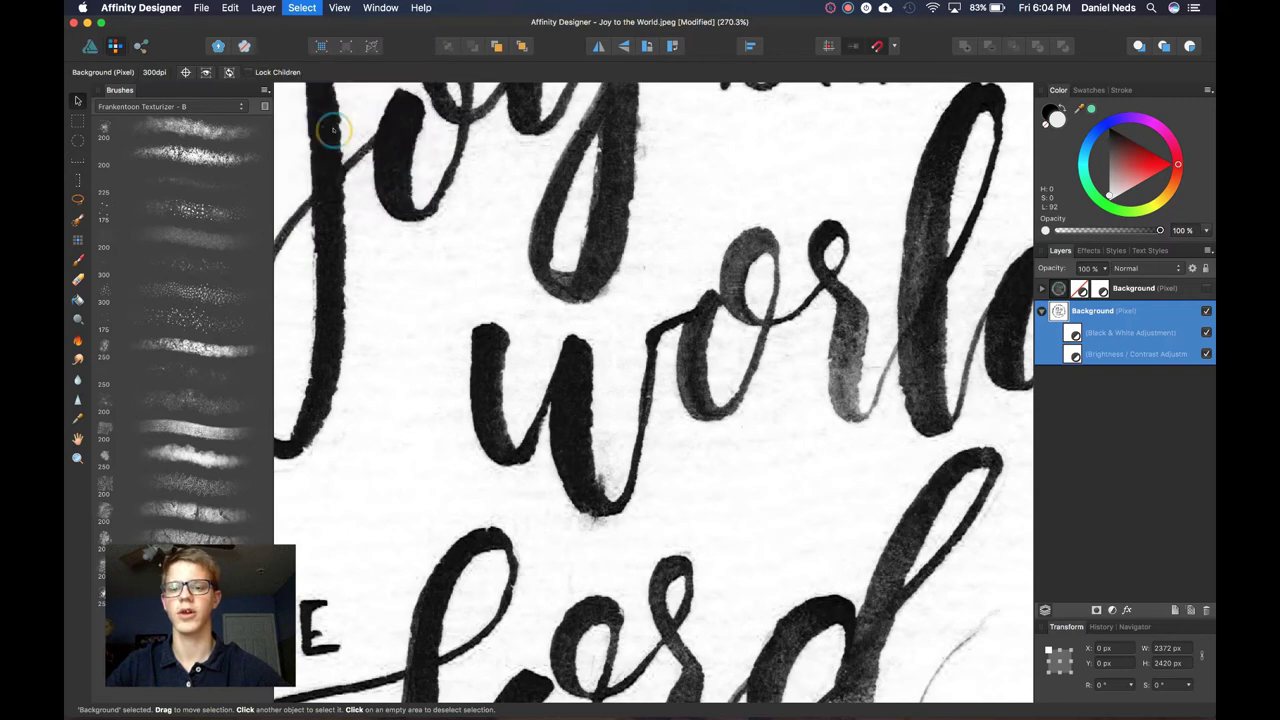
left_click(333, 130)
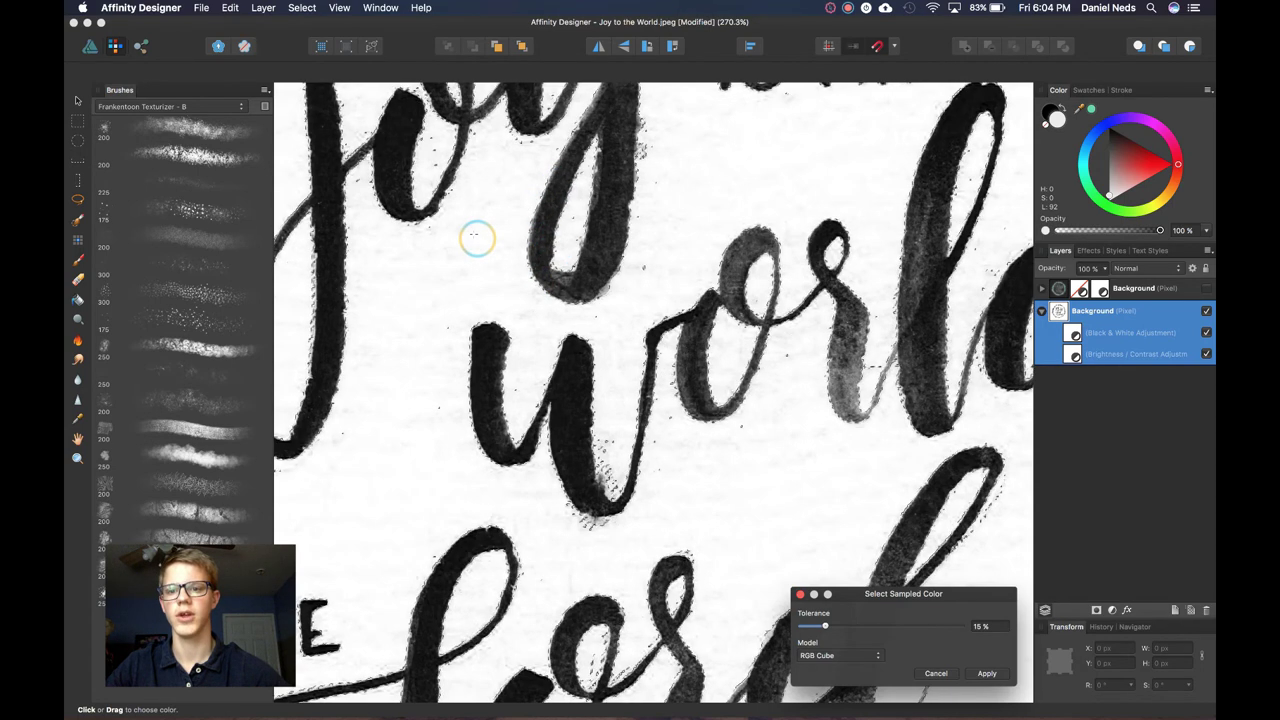
- Move the colour sampler onto the white paper and set tolerance to 16%
scroll(477, 274, "up", 3)
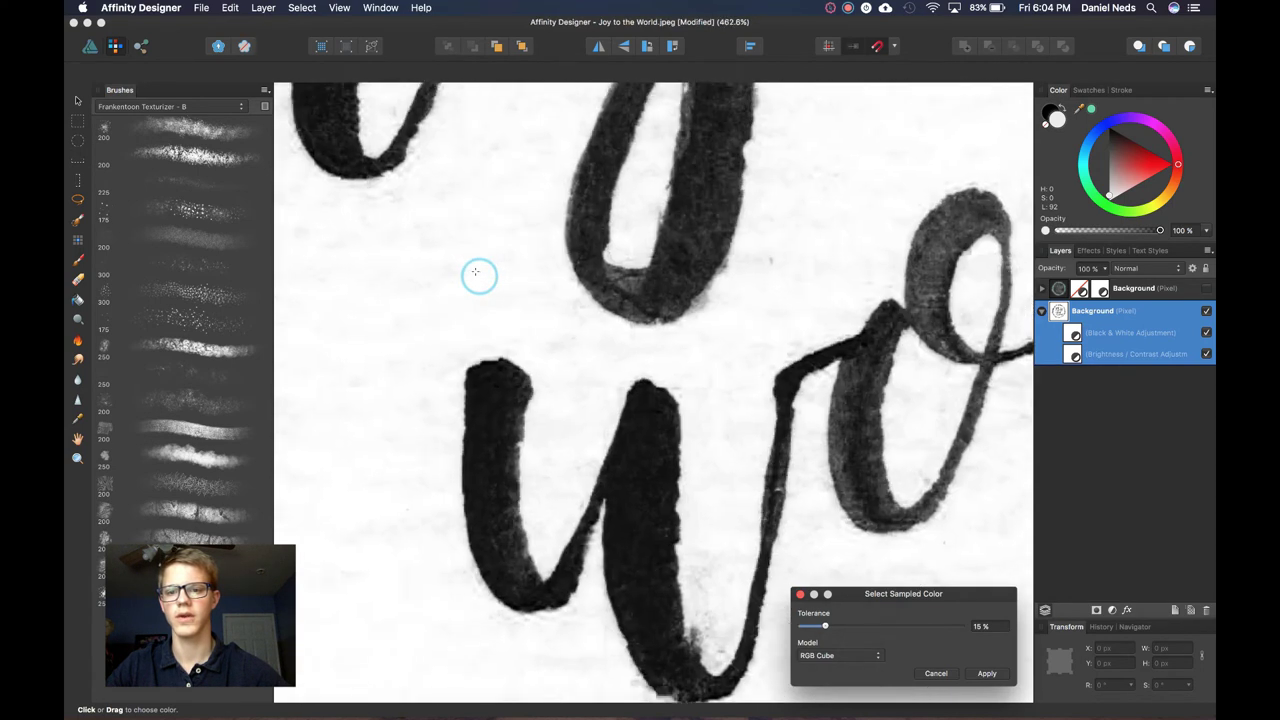
scroll(477, 274, "up", 10)
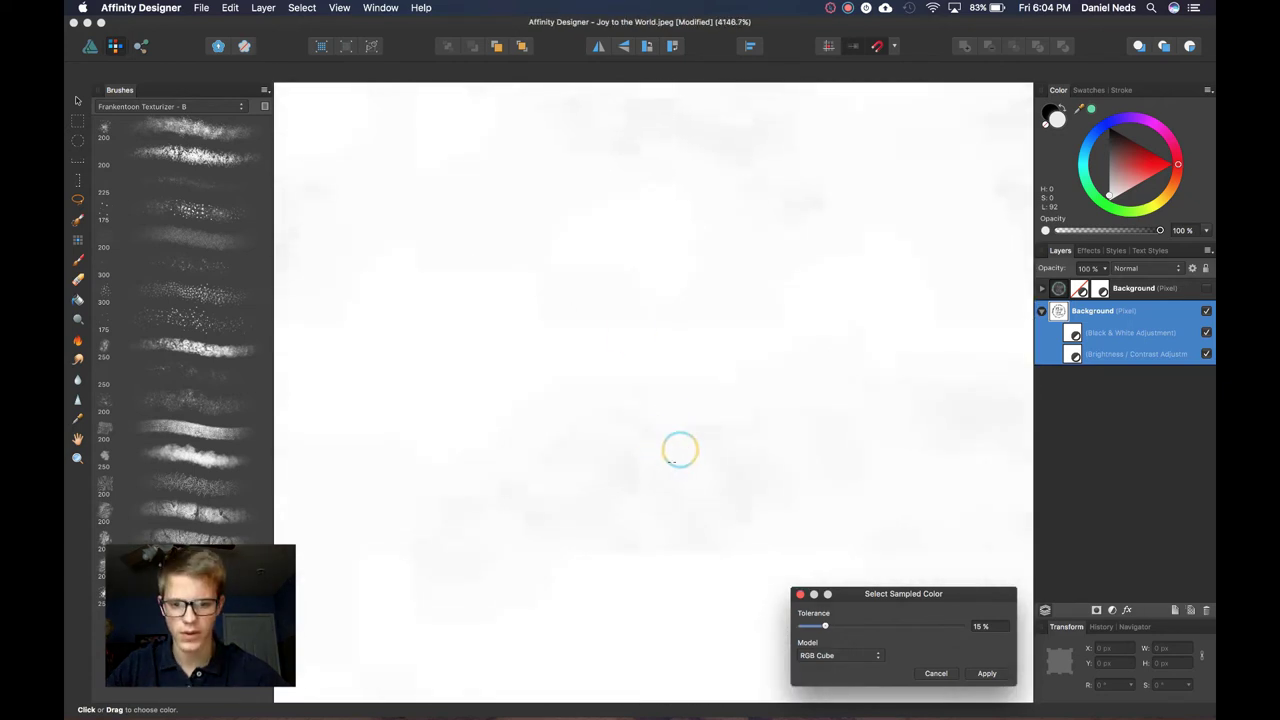
scroll(675, 465, "down", 2)
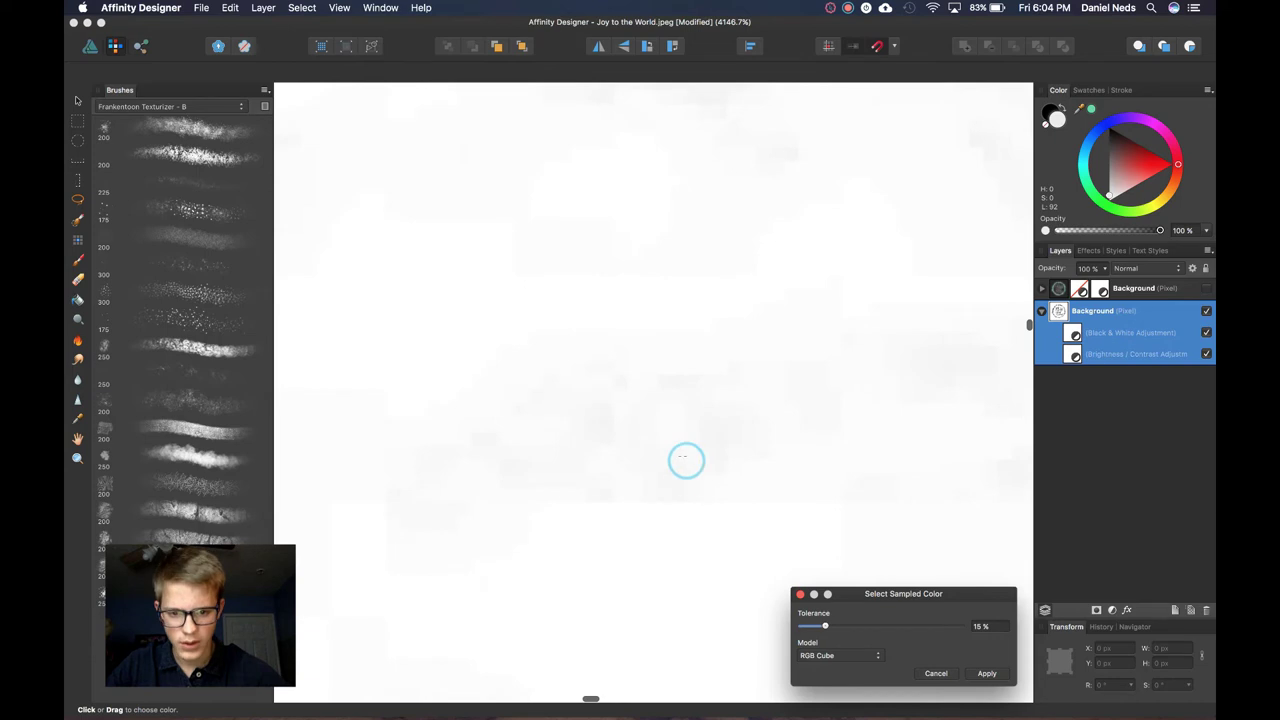
scroll(686, 460, "up", 5)
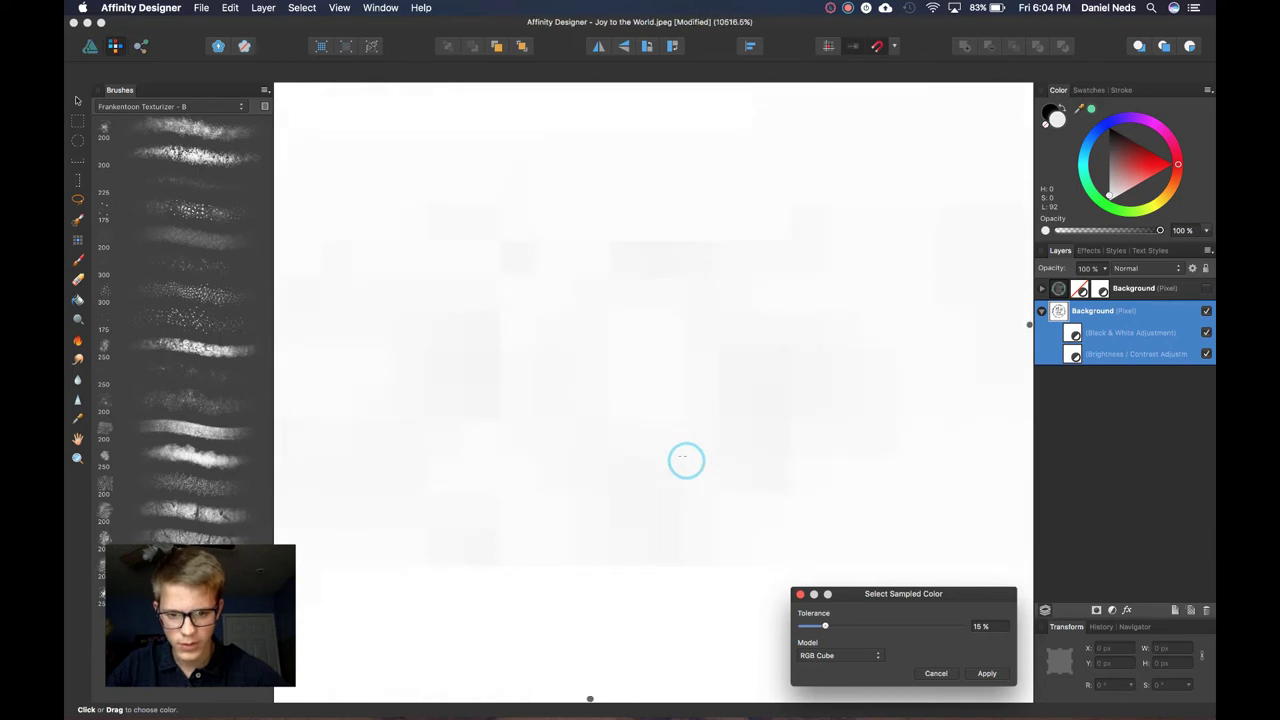
scroll(679, 477, "down", 6)
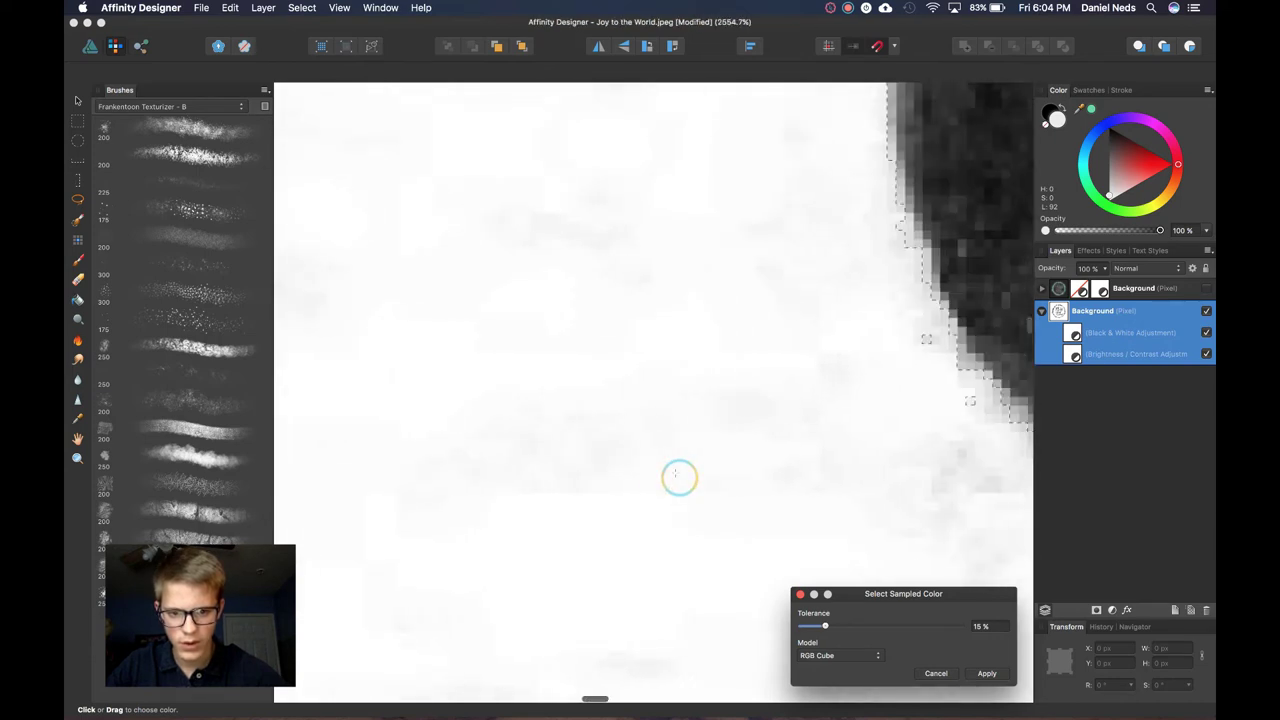
scroll(679, 477, "right", 5)
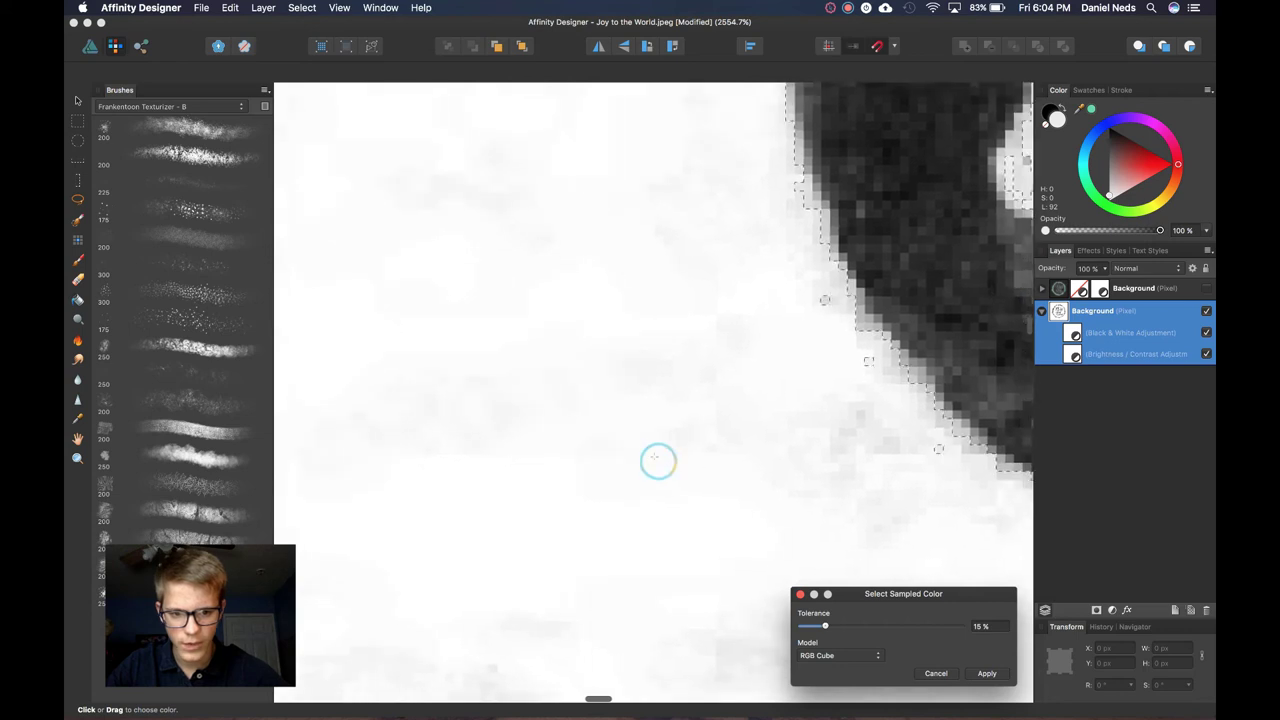
scroll(658, 460, "right", 2)
scroll(658, 460, "up", 2)
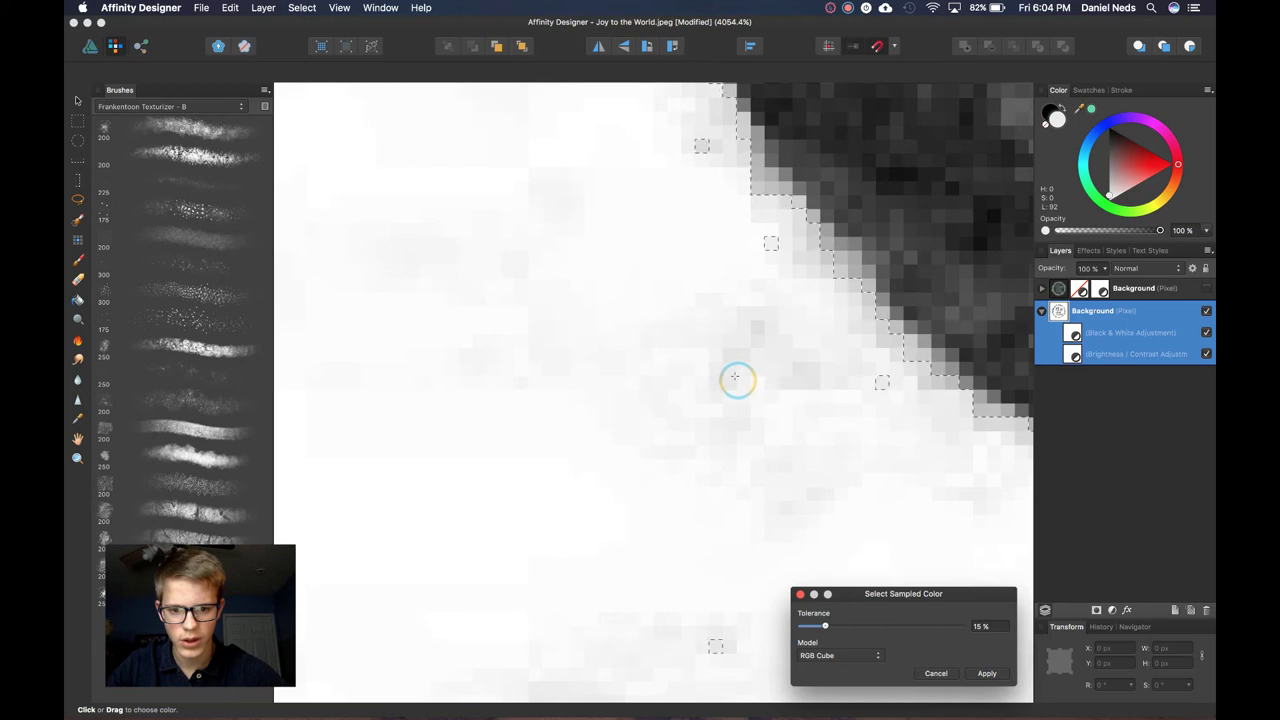
mouse_move(684, 508)
left_mouse_down()
mouse_move(729, 389)
mouse_move(746, 379)
left_mouse_up()
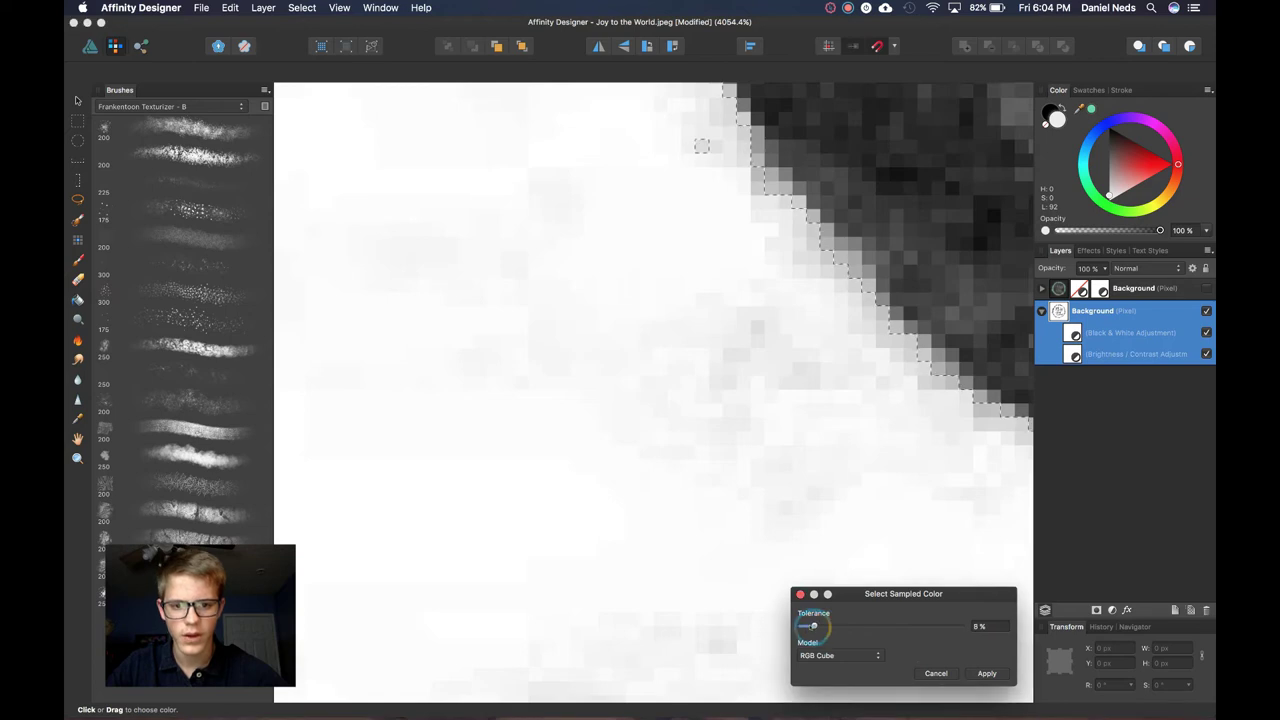
left_click_drag(810, 626, 804, 626)
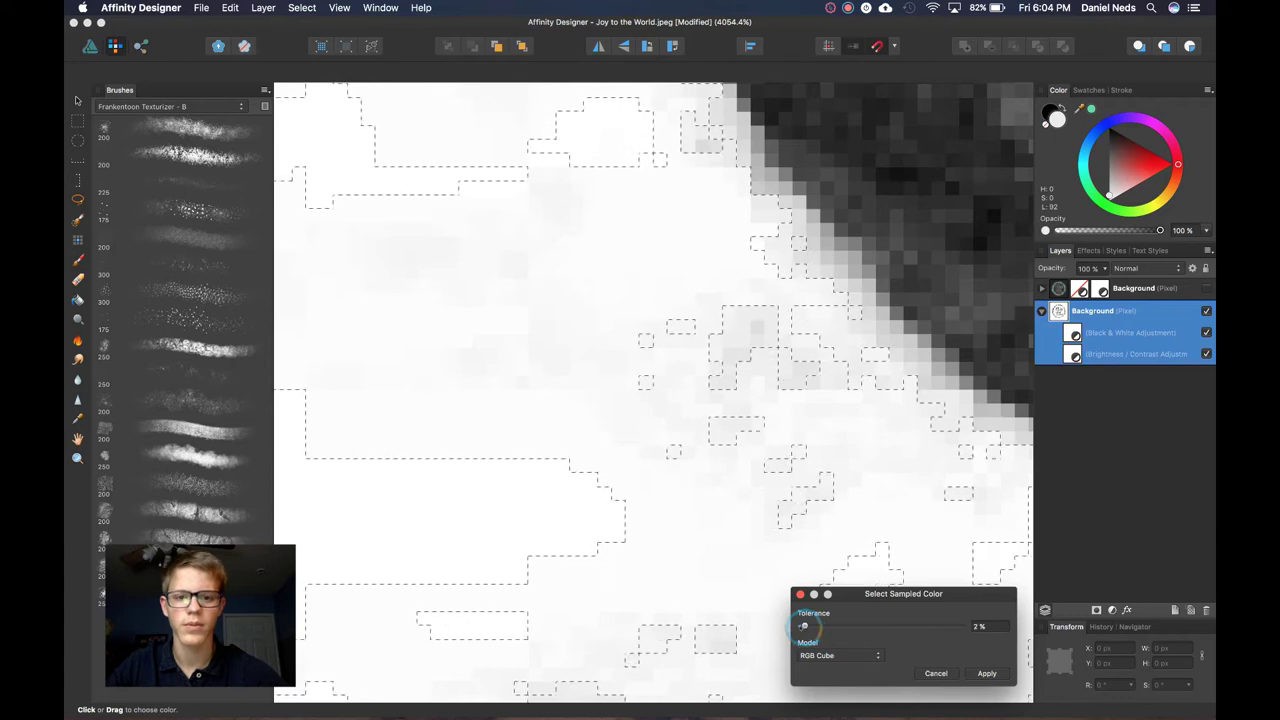
left_click_drag(804, 626, 825, 625)
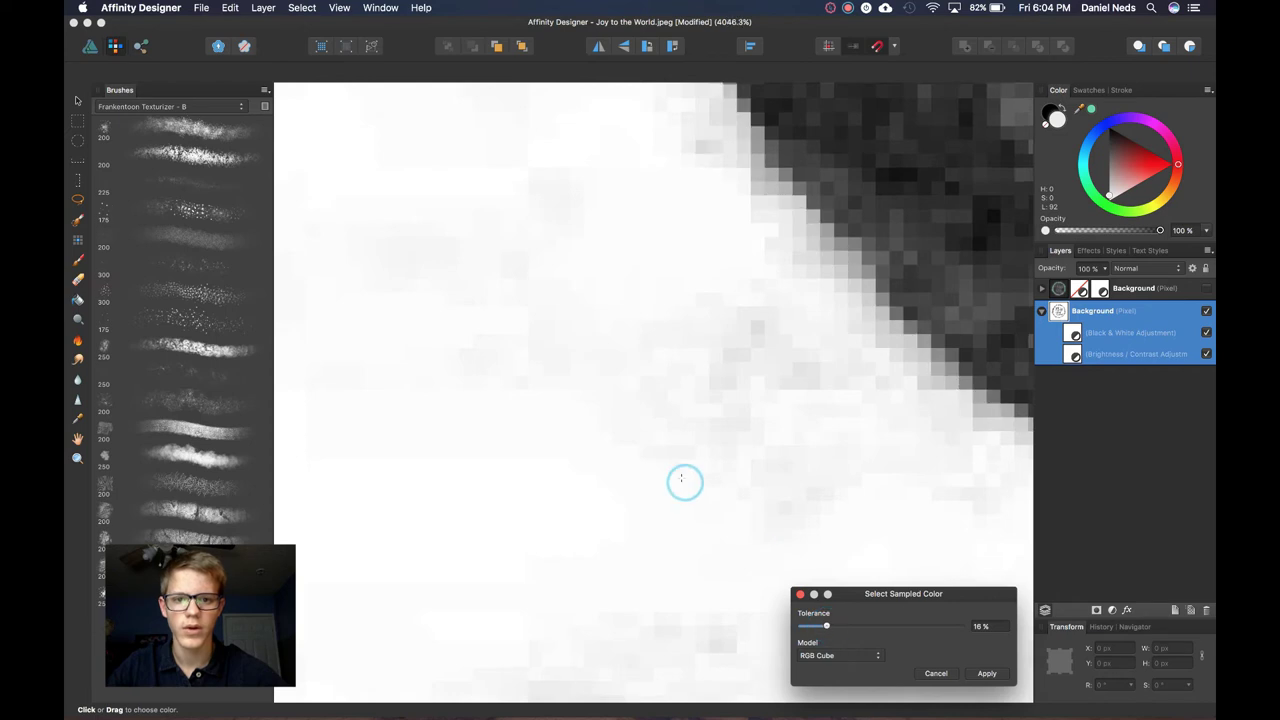
scroll(682, 482, "down", 10)
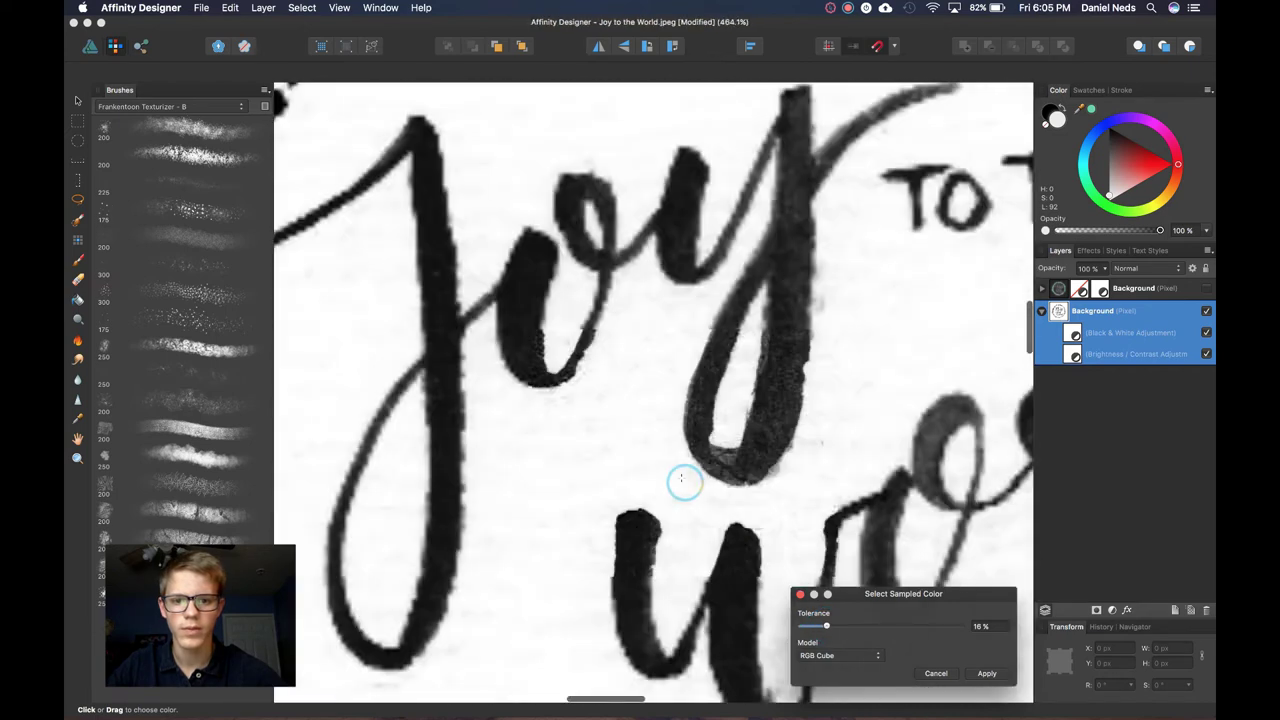
scroll(682, 482, "down", 6)
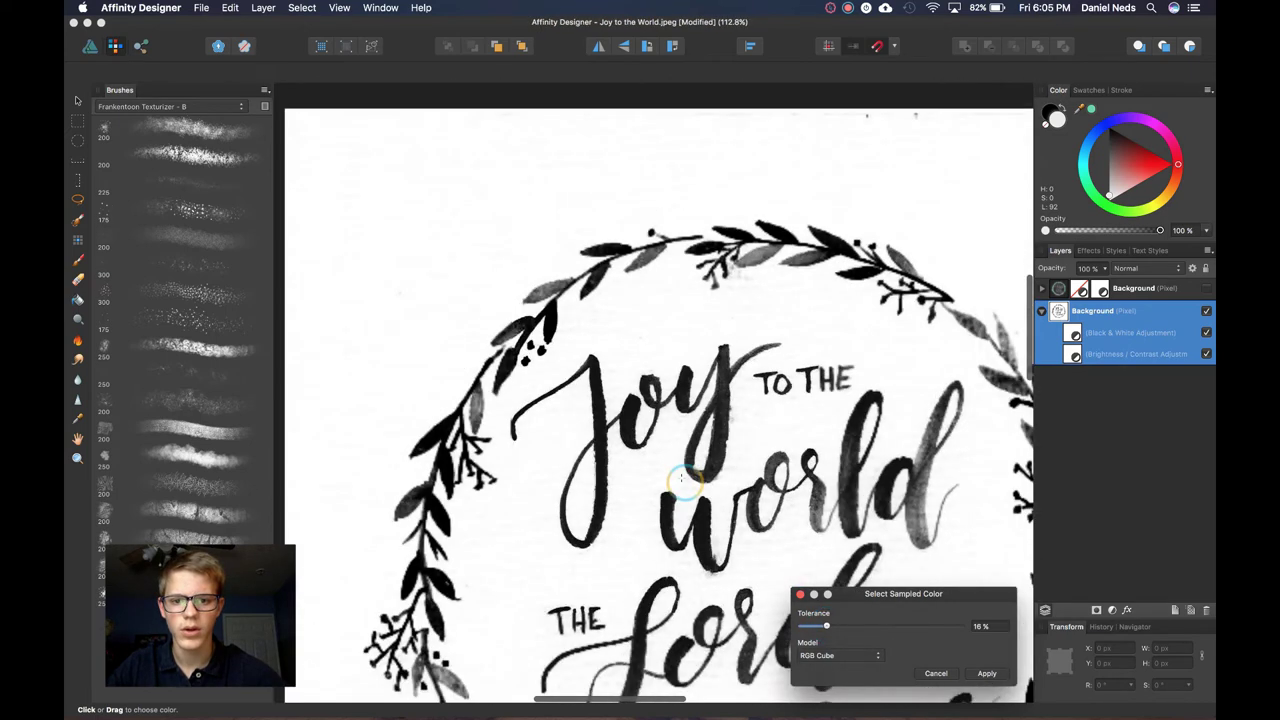
scroll(682, 482, "down", 1)
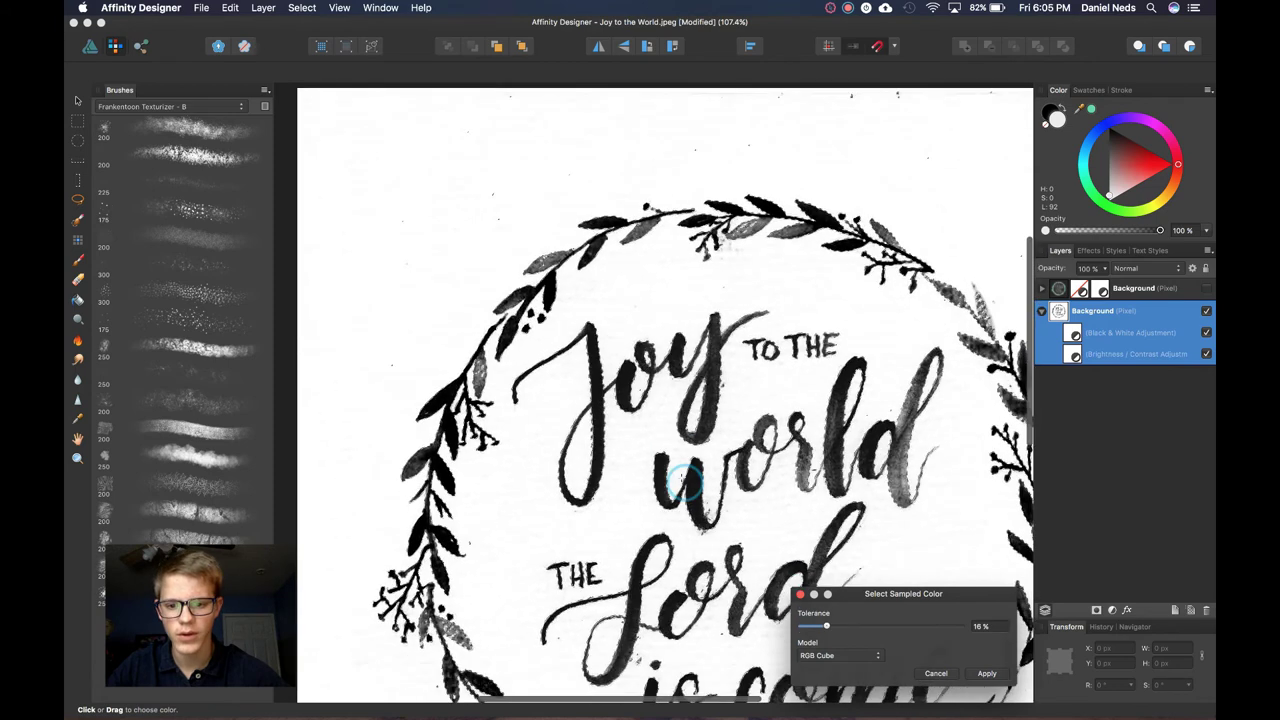
scroll(682, 482, "down", 2)
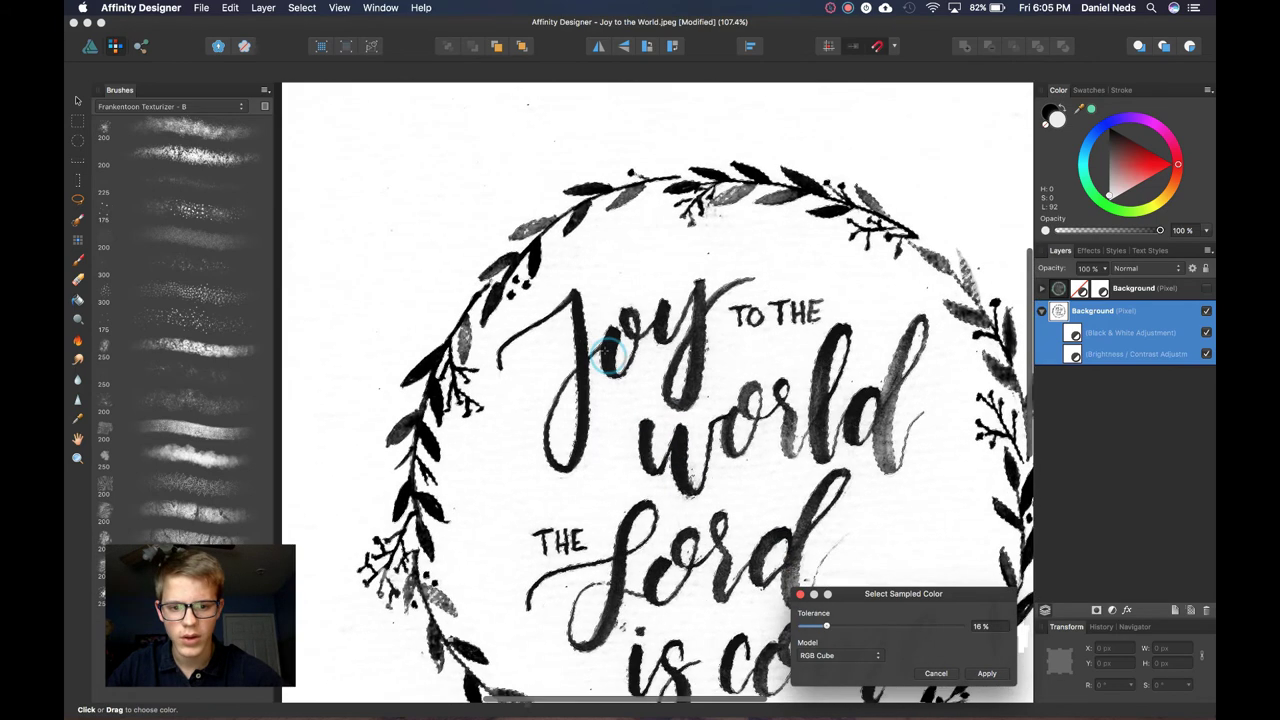
scroll(610, 355, "down", 2)
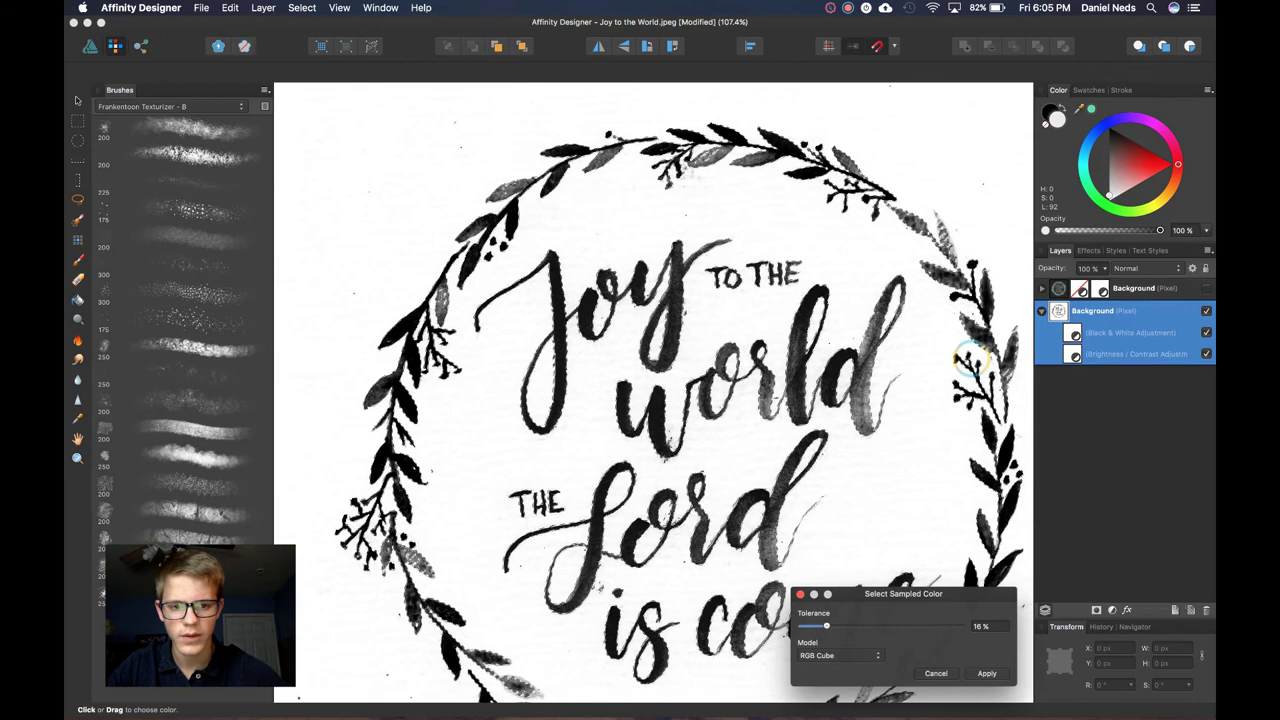
scroll(967, 357, "down", 6)
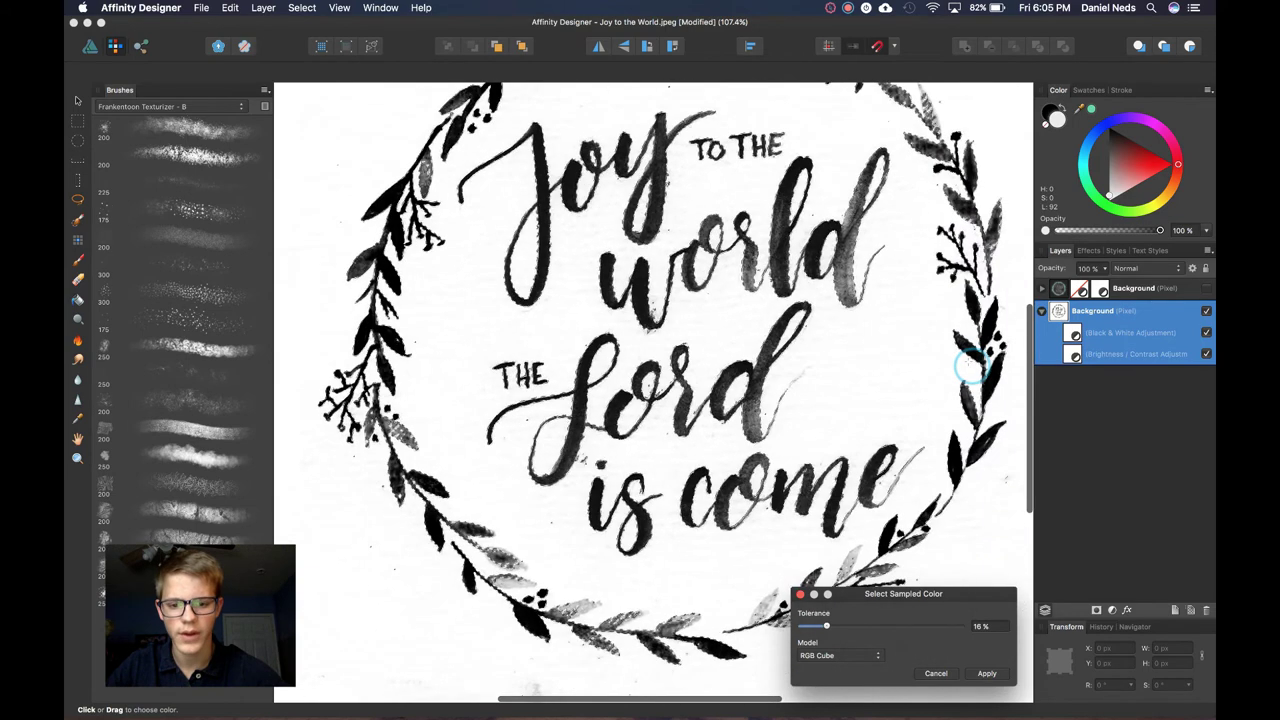
scroll(955, 330, "right", 1)
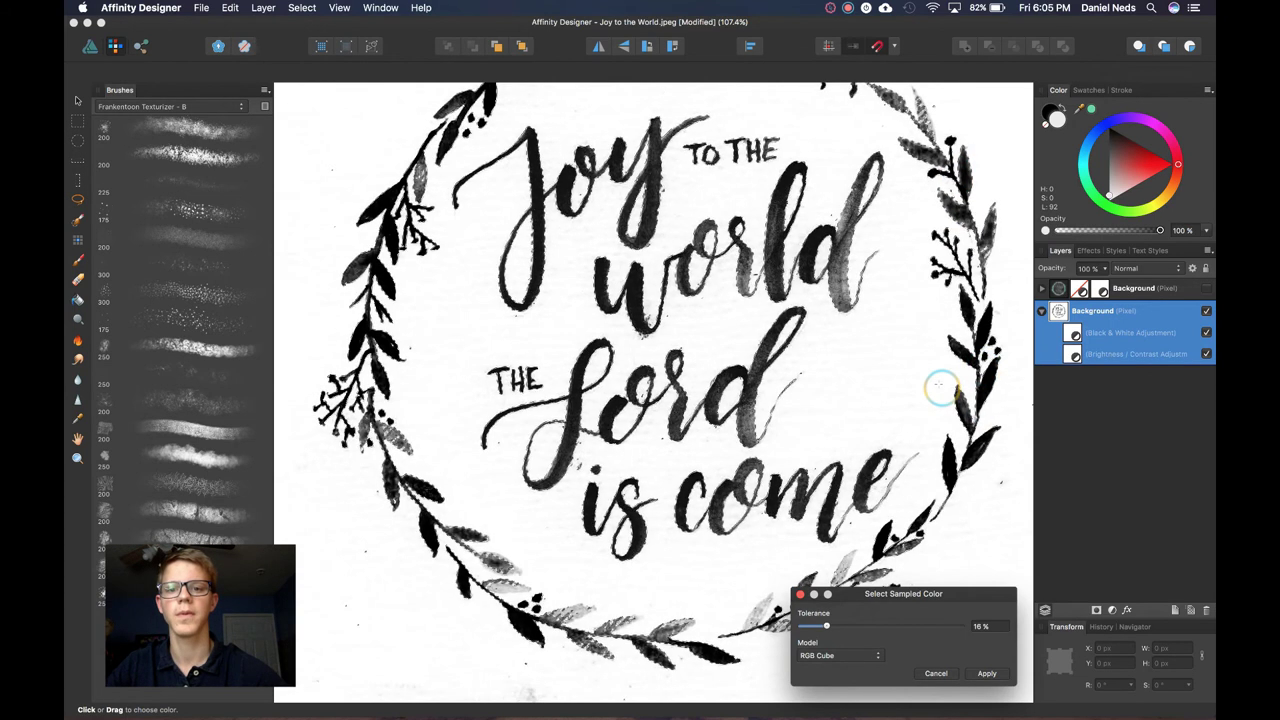
scroll(940, 387, "down", 3)
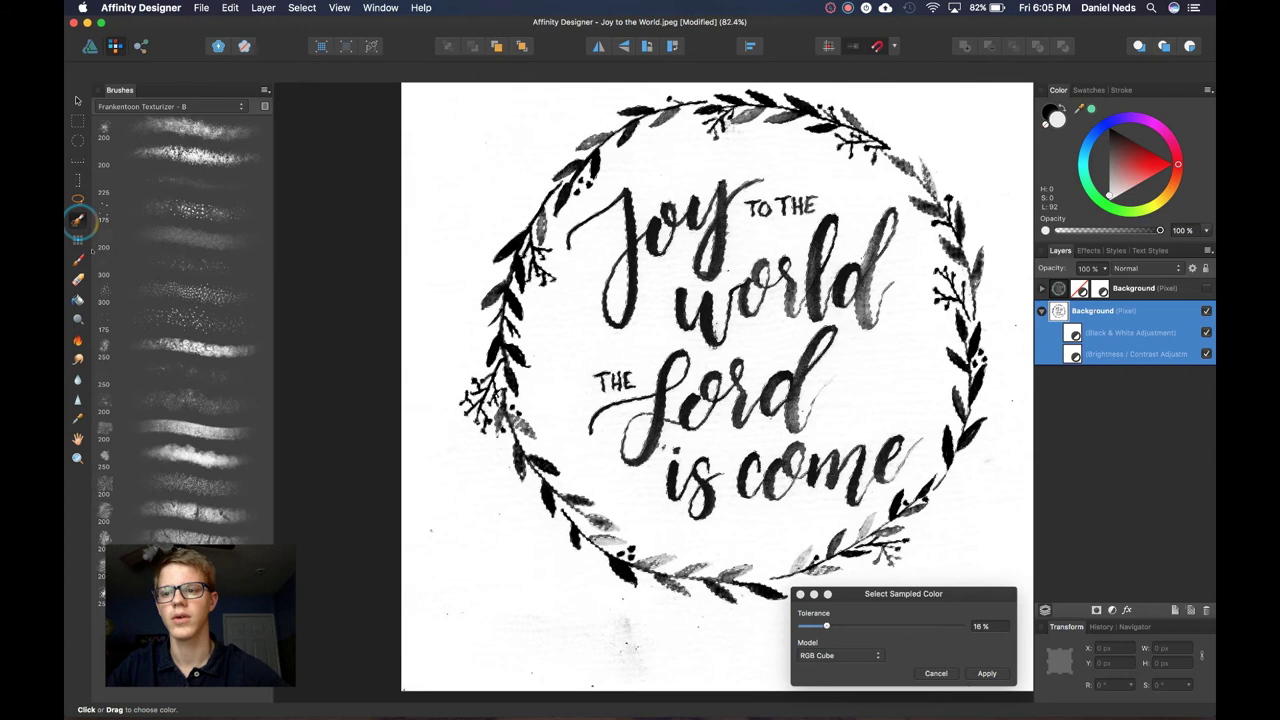
- Use a 30 px Selection Brush to refine the selection around the wreath edge
left_click(78, 220)
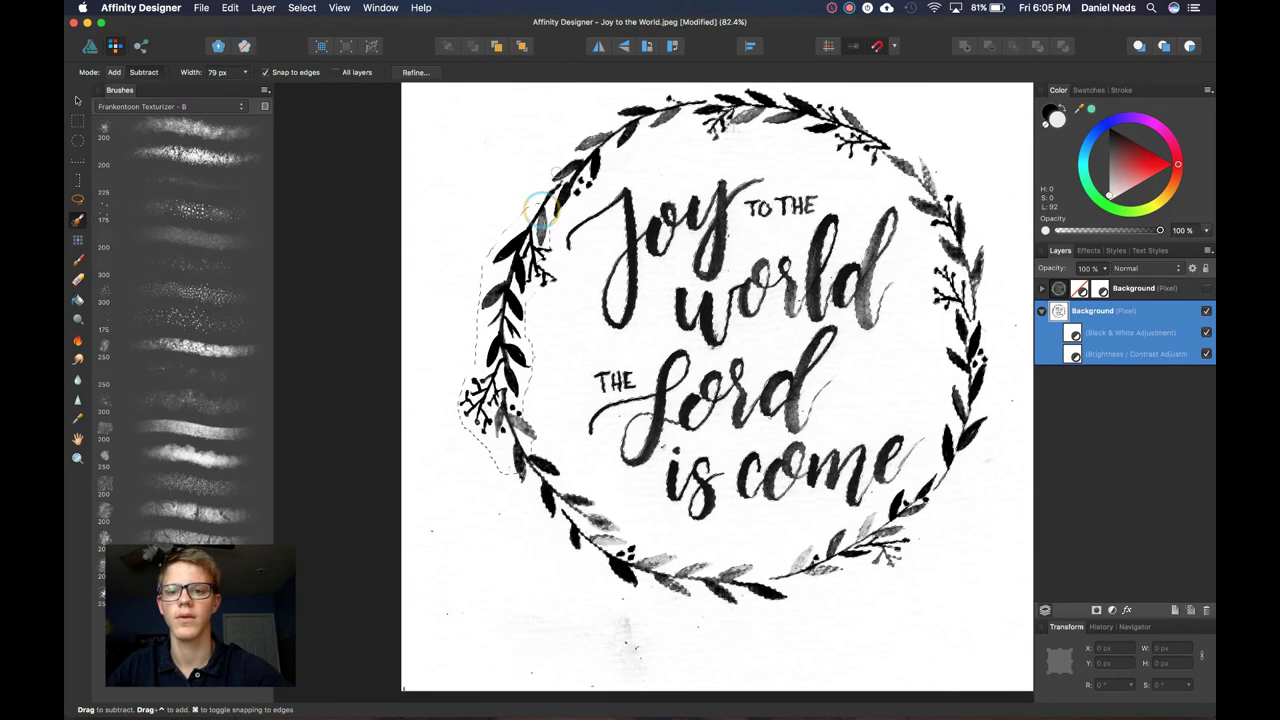
scroll(606, 124, "up", 5)
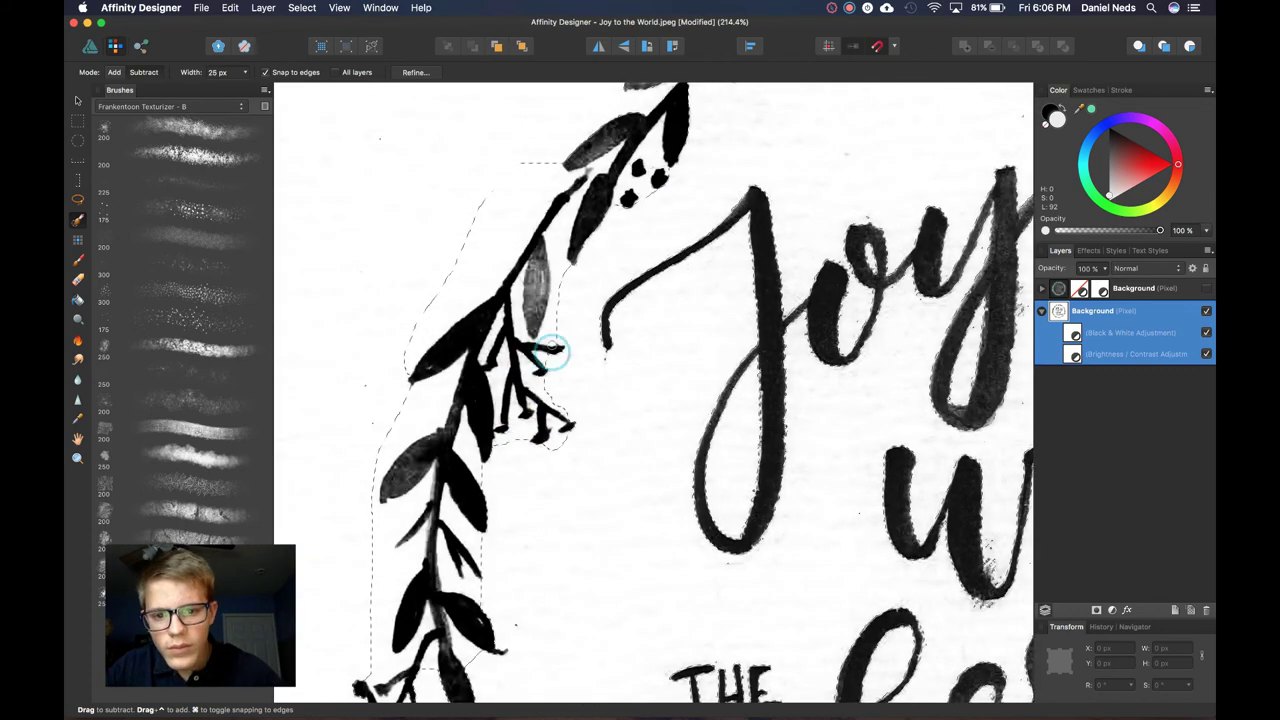
scroll(790, 190, "down", 5)
scroll(960, 445, "up", 5)
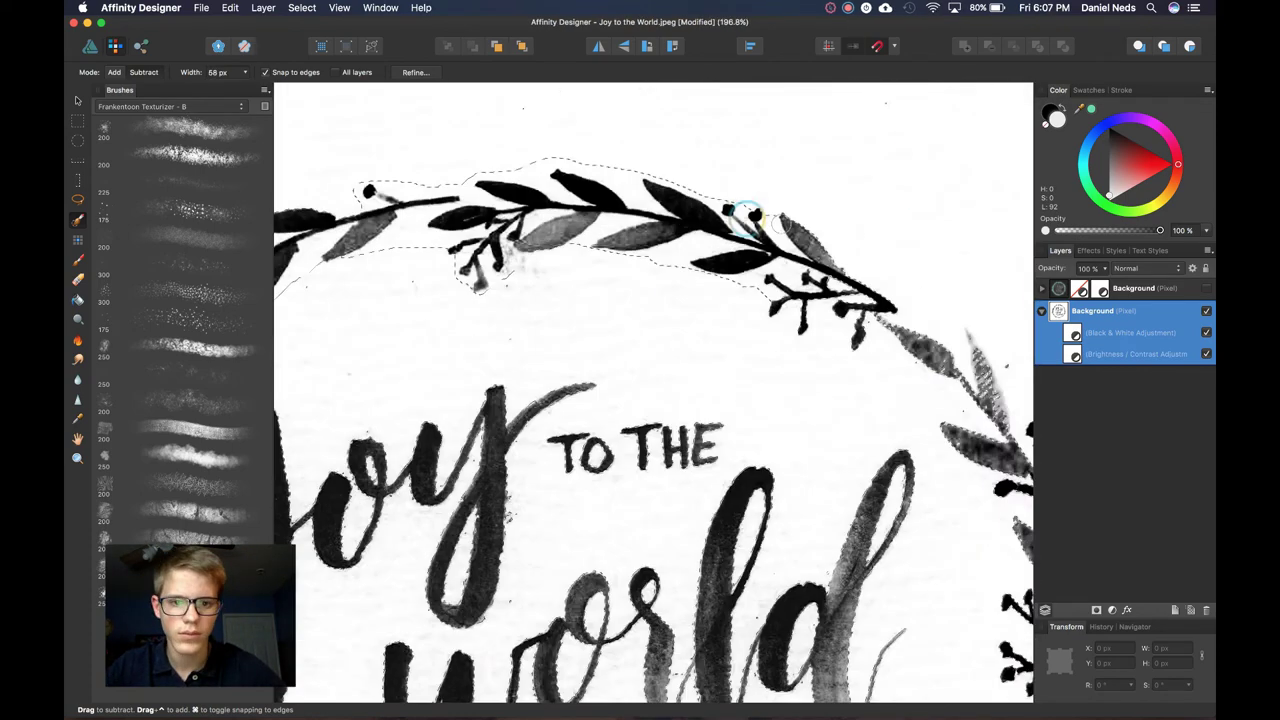
scroll(960, 445, "down", 5)
scroll(718, 680, "down", 2)
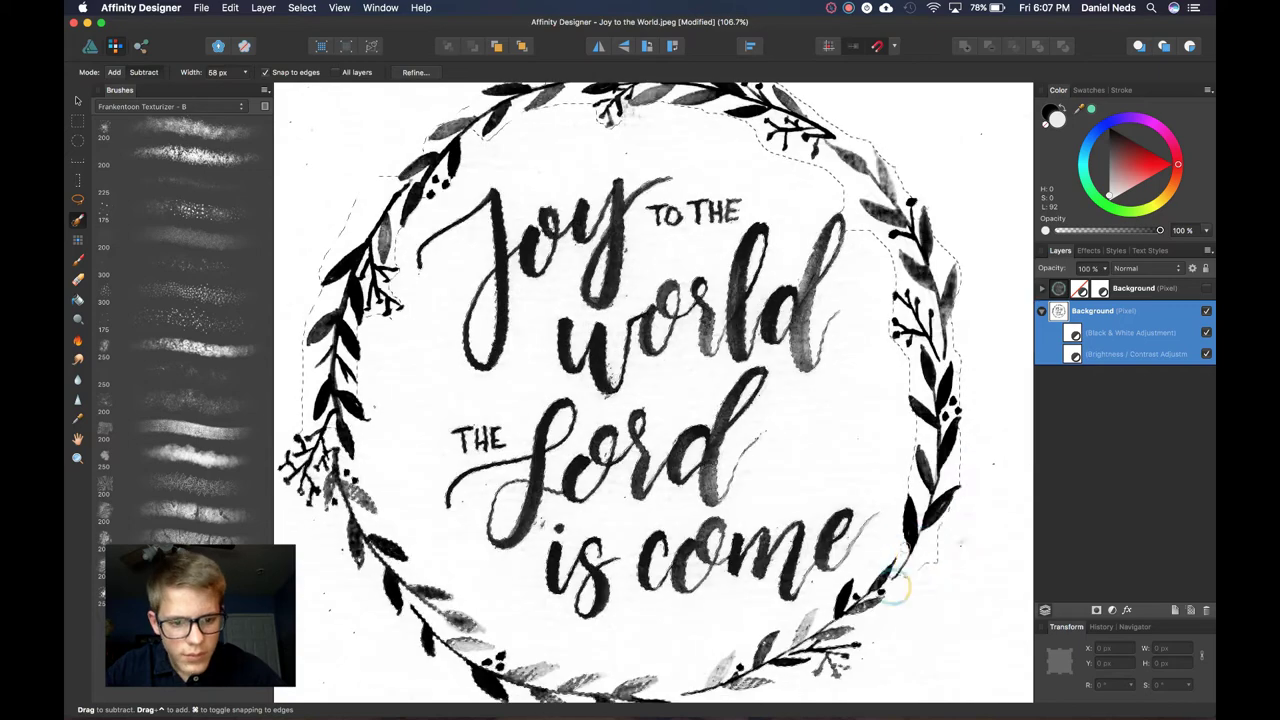
scroll(718, 680, "up", 5)
scroll(650, 615, "down", 2)
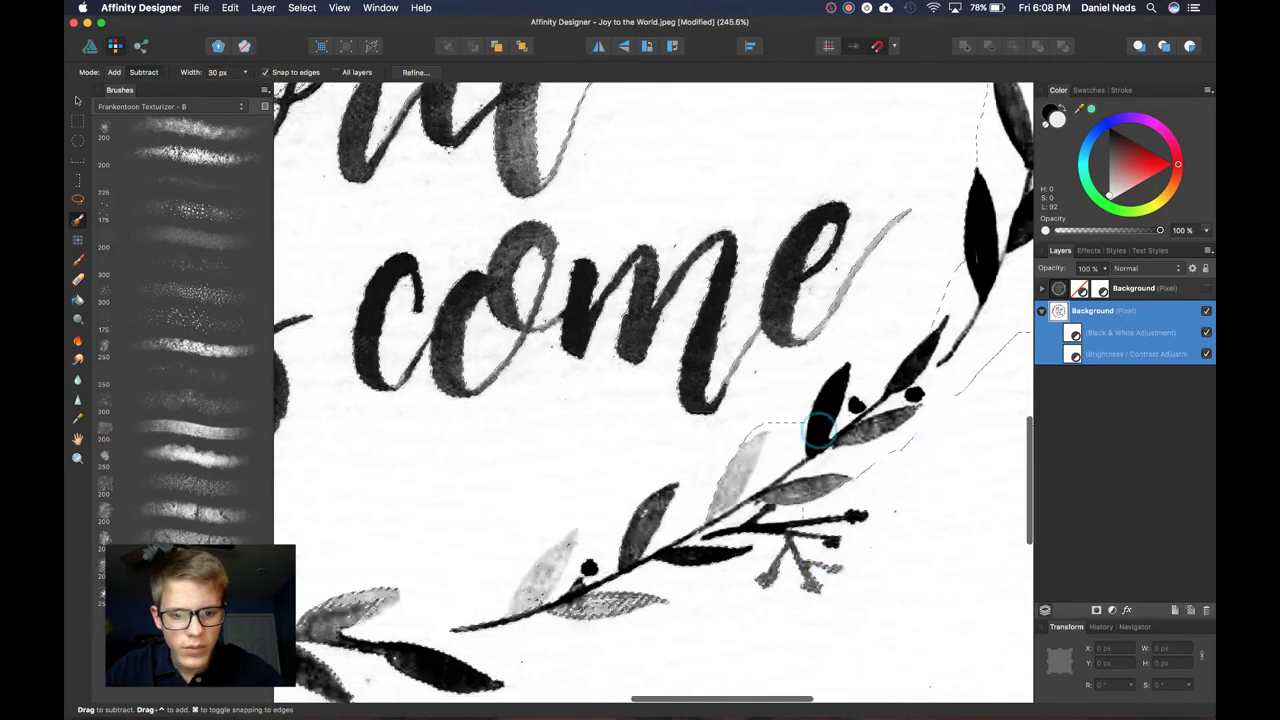
scroll(637, 603, "left", 10)
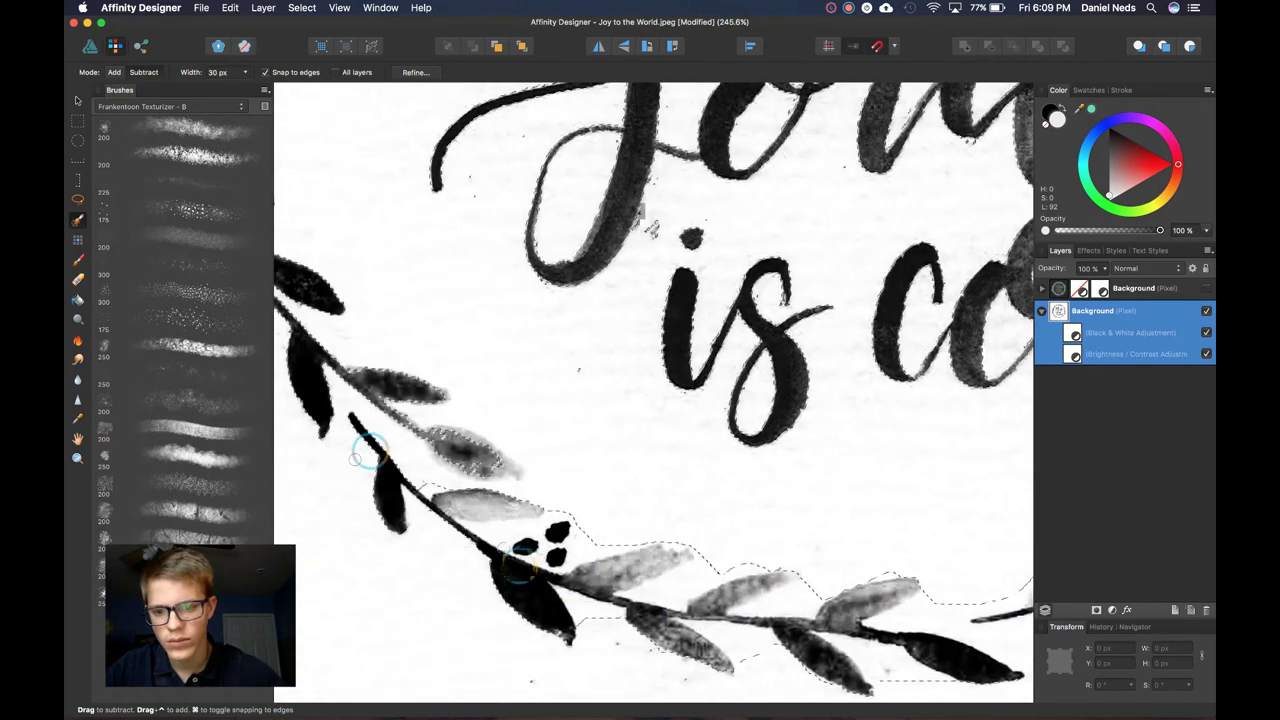
scroll(1025, 340, "down", 8)
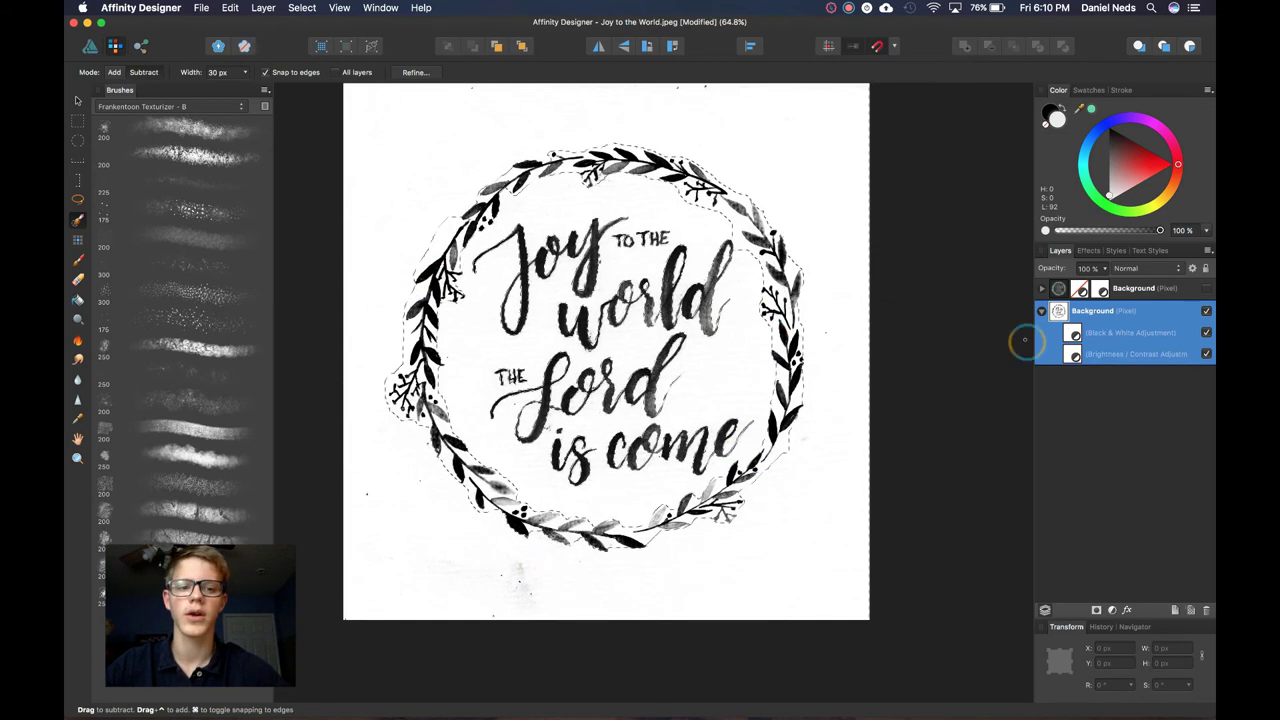
- Delete the selected white paper, turning it transparent
key("Delete")
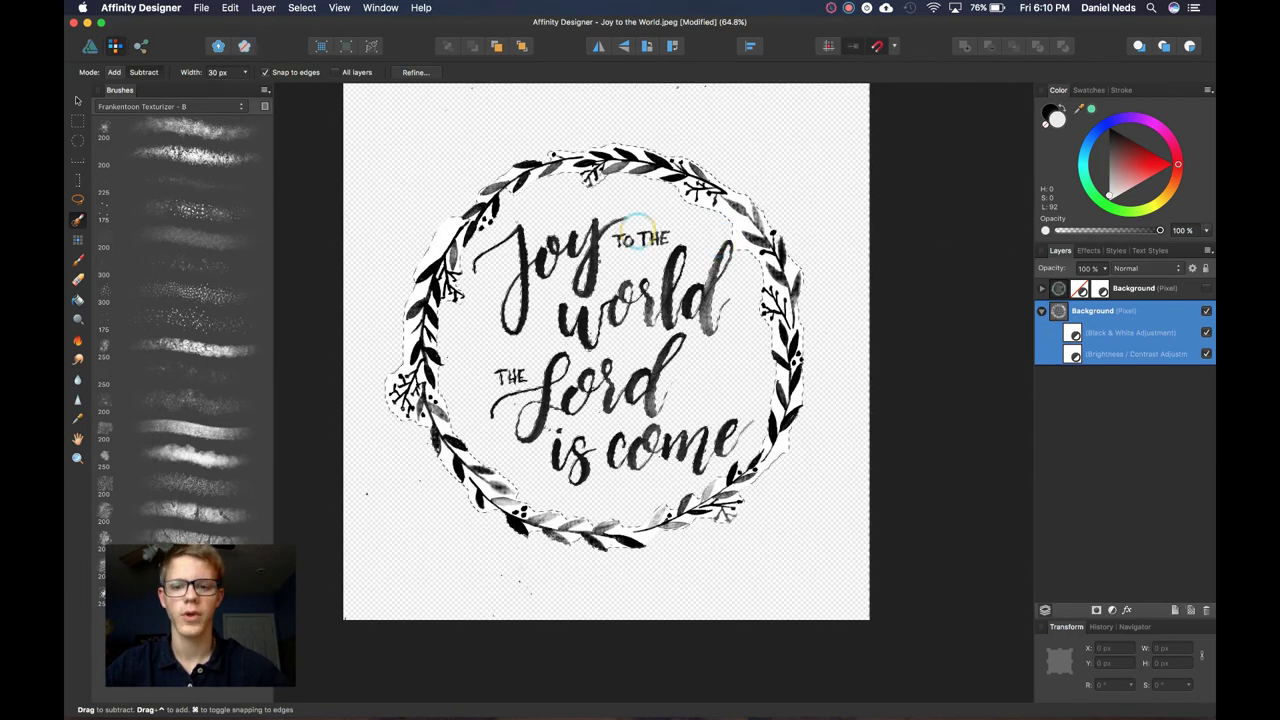
scroll(517, 222, "up", 10)
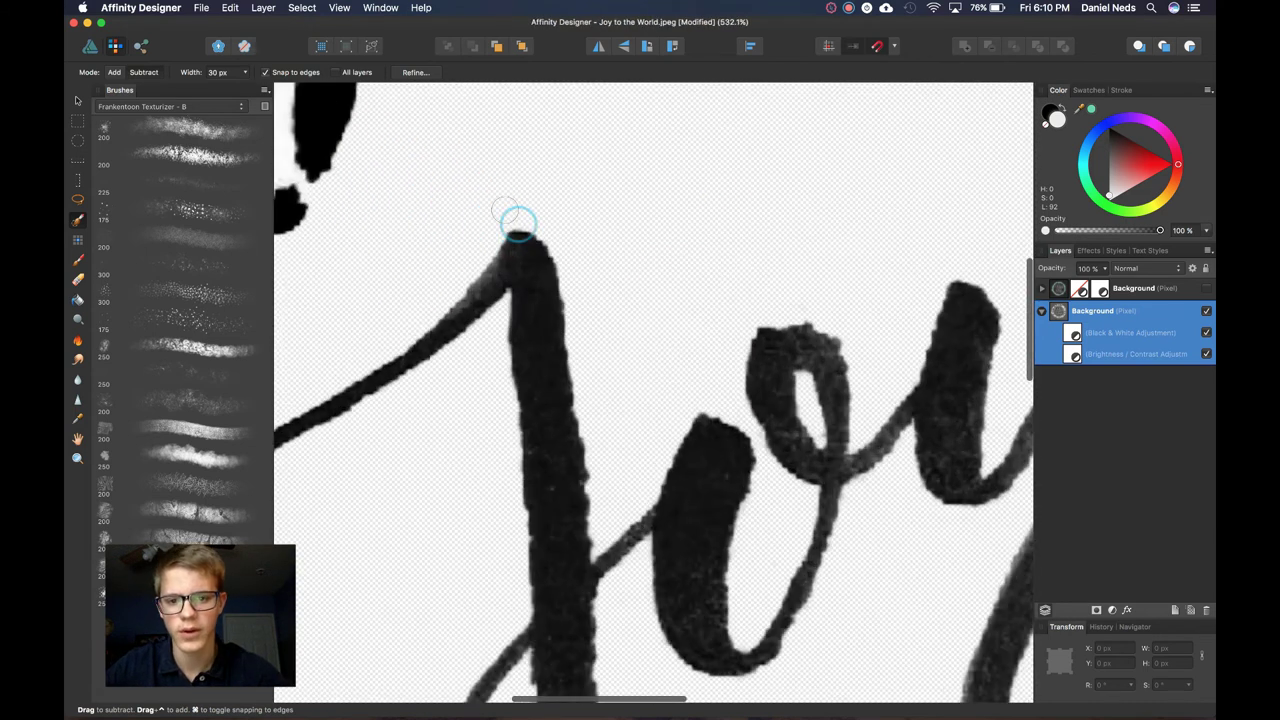
scroll(517, 222, "up", 3)
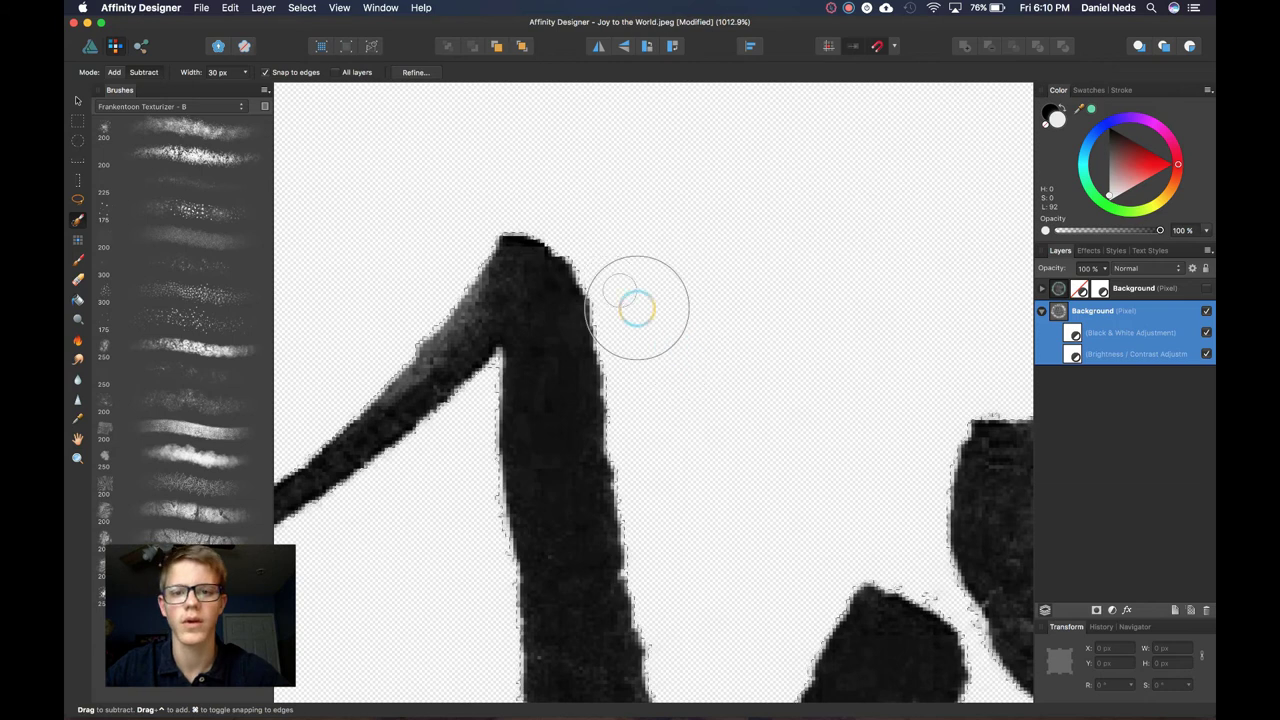
scroll(637, 309, "down", 10)
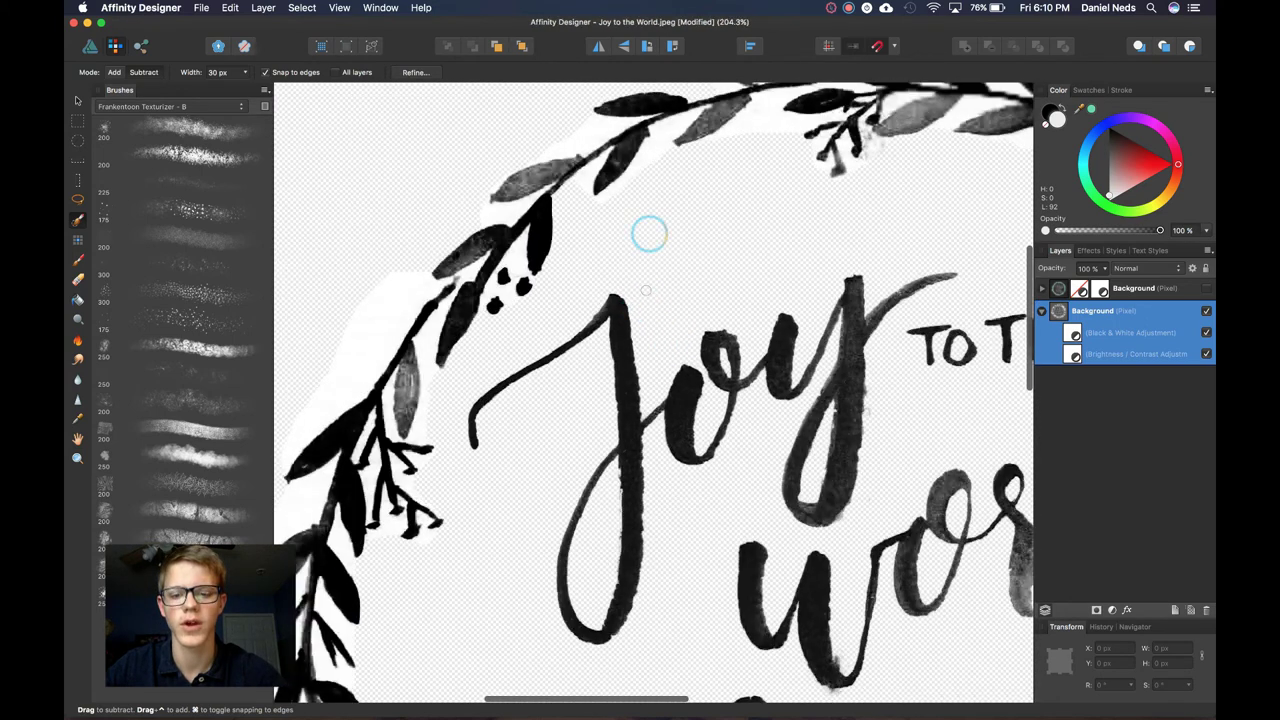
- Brush a selection over the leftover white margin along the wreath, then deselect
mouse_move(649, 233)
left_mouse_down()
mouse_move(651, 297)
mouse_move(614, 263)
left_mouse_up()
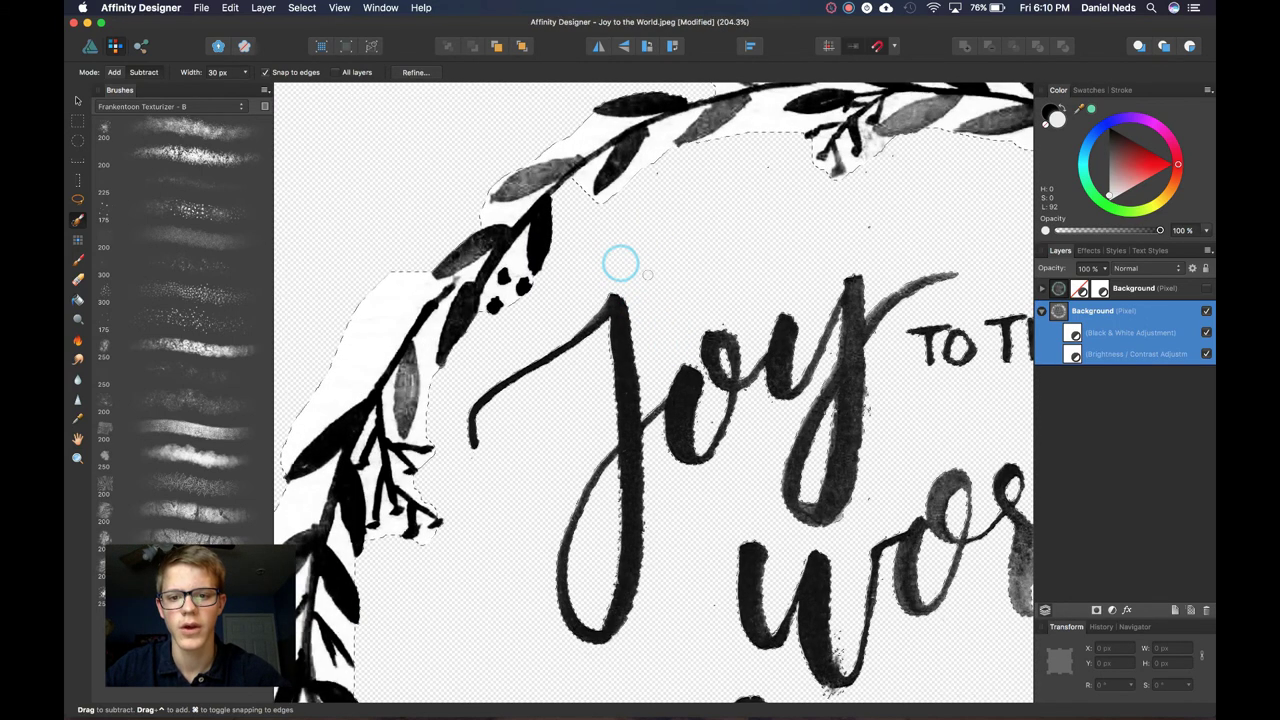
scroll(420, 277, "up", 5)
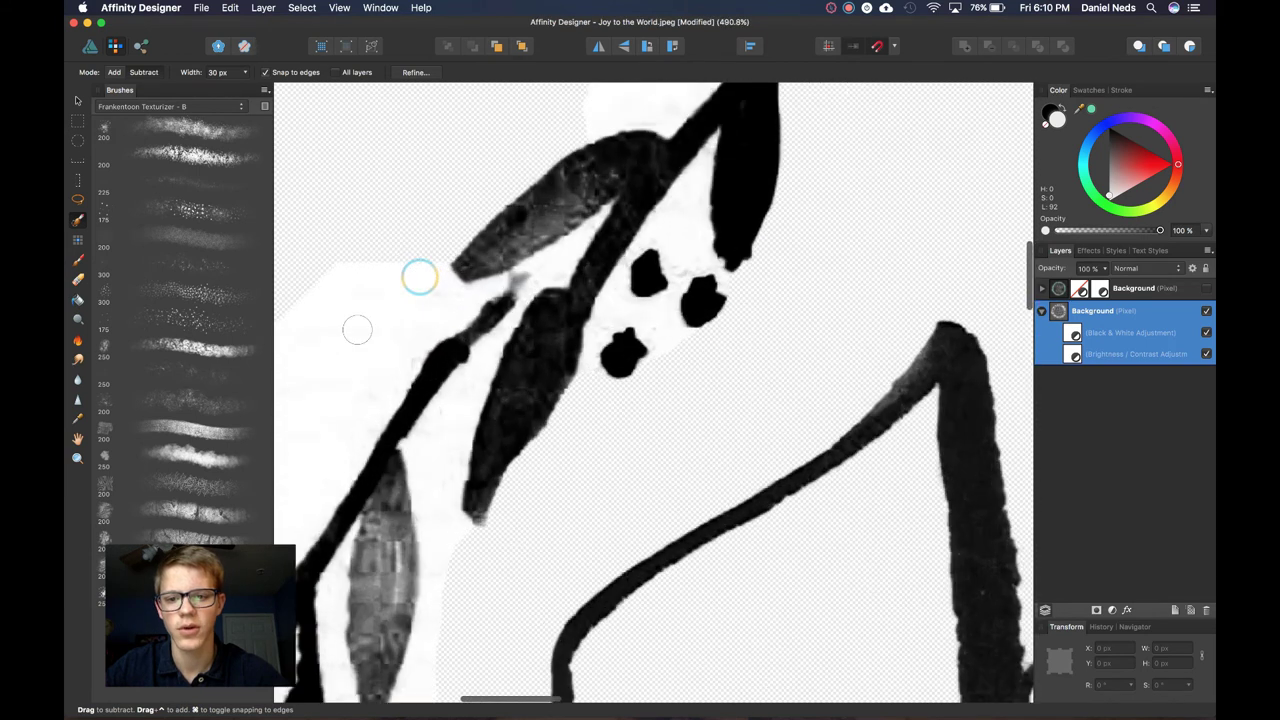
scroll(420, 277, "up", 2)
scroll(490, 308, "down", 4)
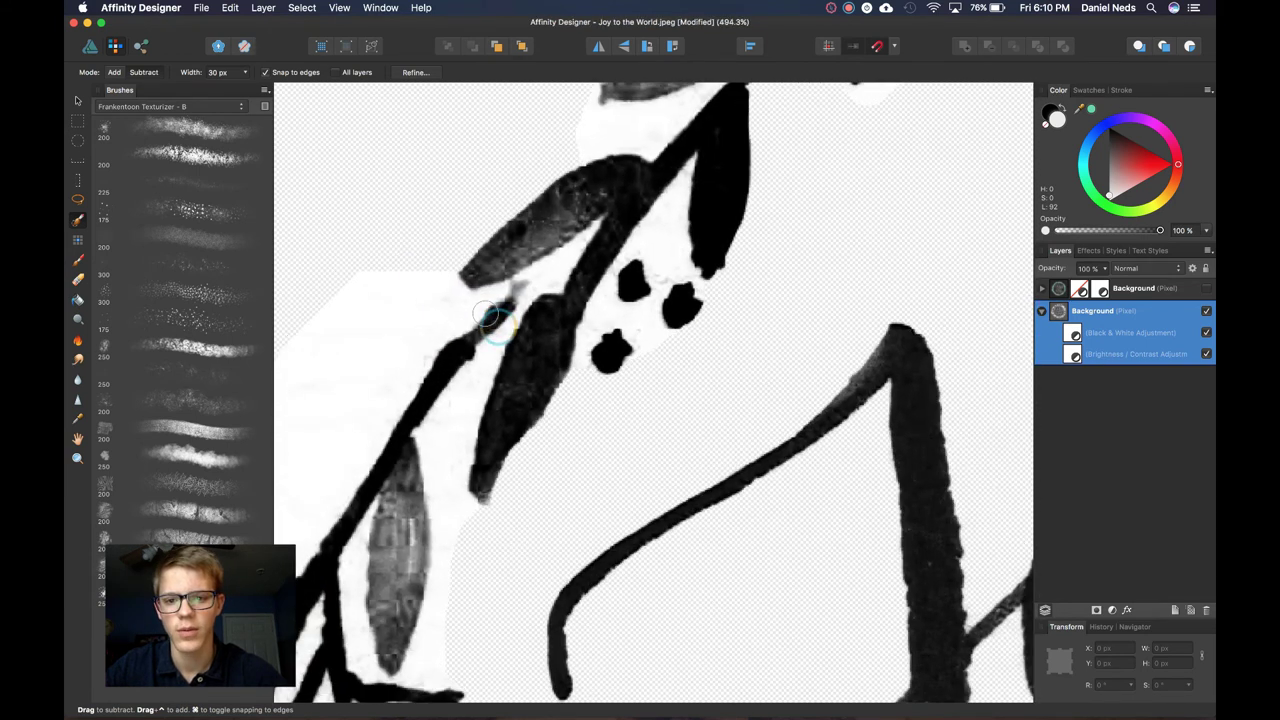
scroll(494, 320, "down", 4)
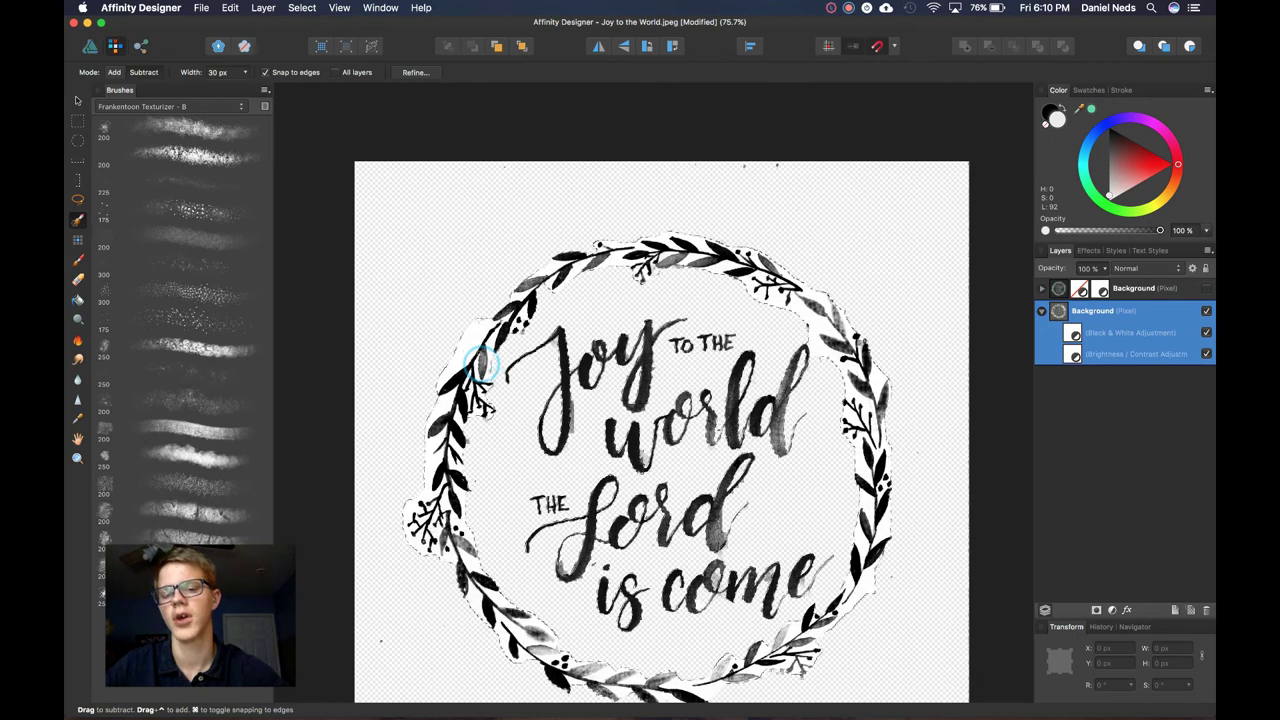
scroll(480, 352, "up", 3)
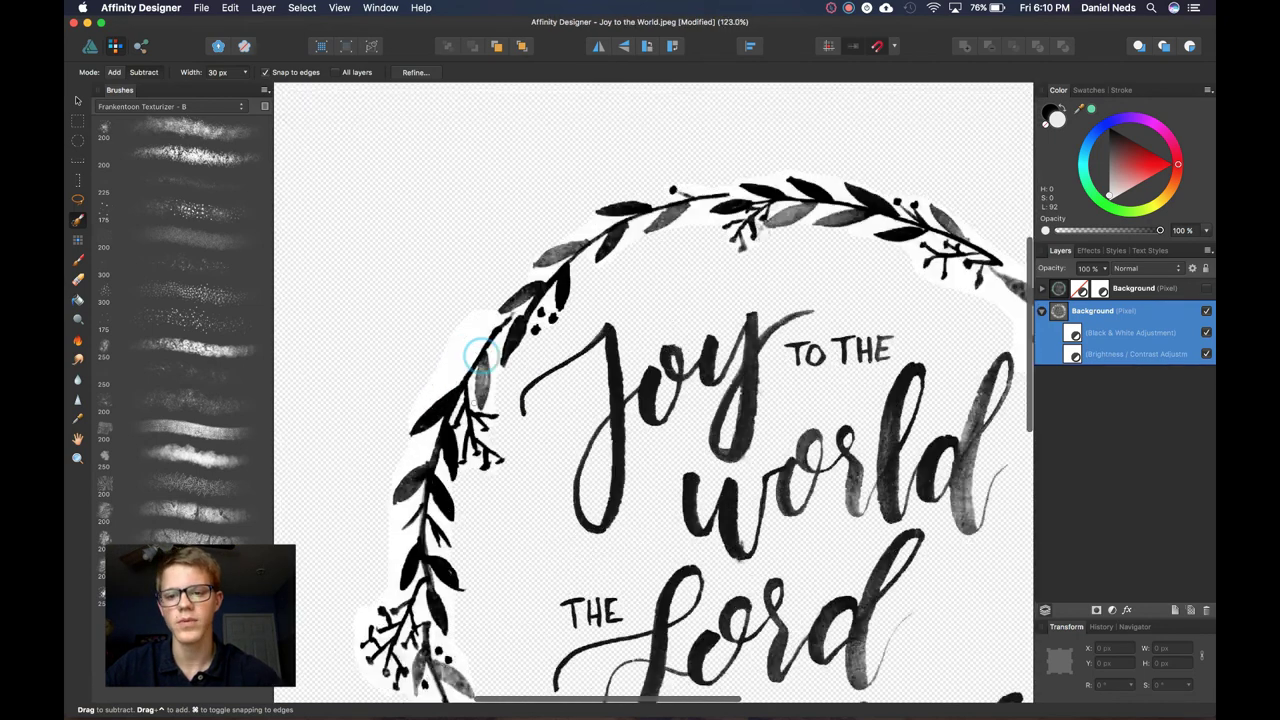
mouse_move(480, 352)
left_mouse_down()
mouse_move(627, 161)
mouse_move(565, 283)
mouse_move(670, 243)
left_mouse_up()
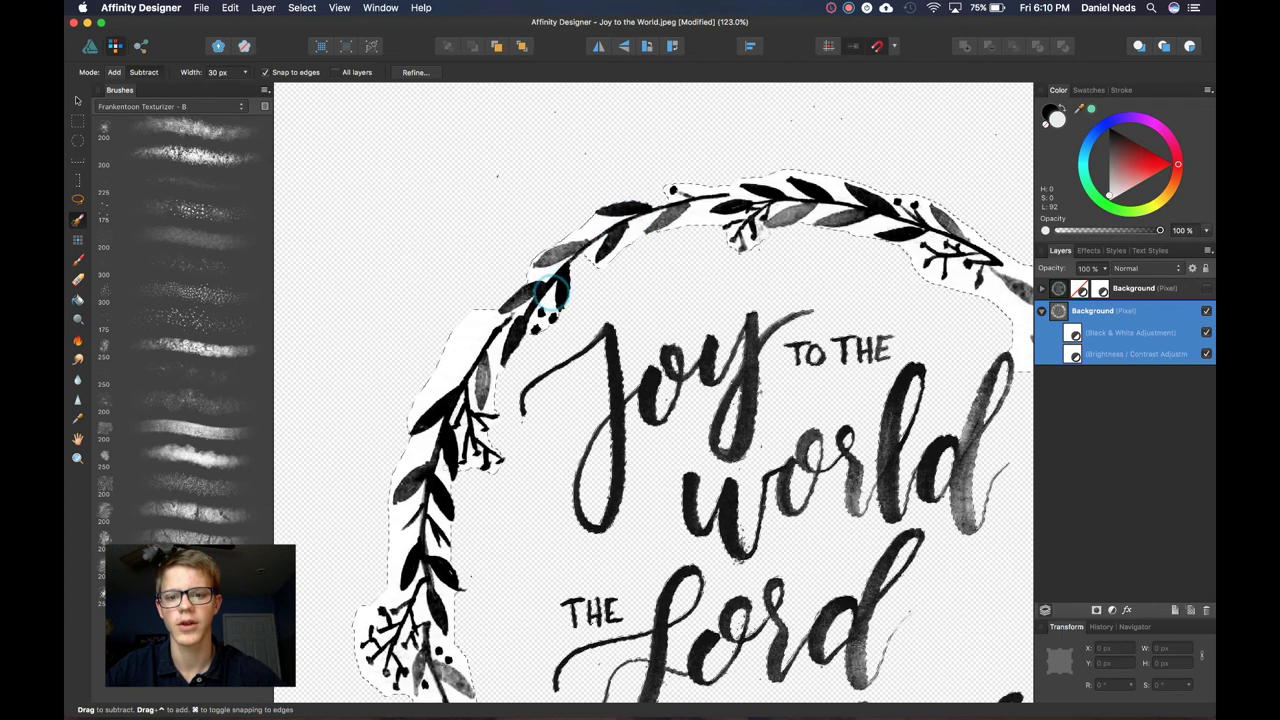
scroll(437, 507, "down", 3)
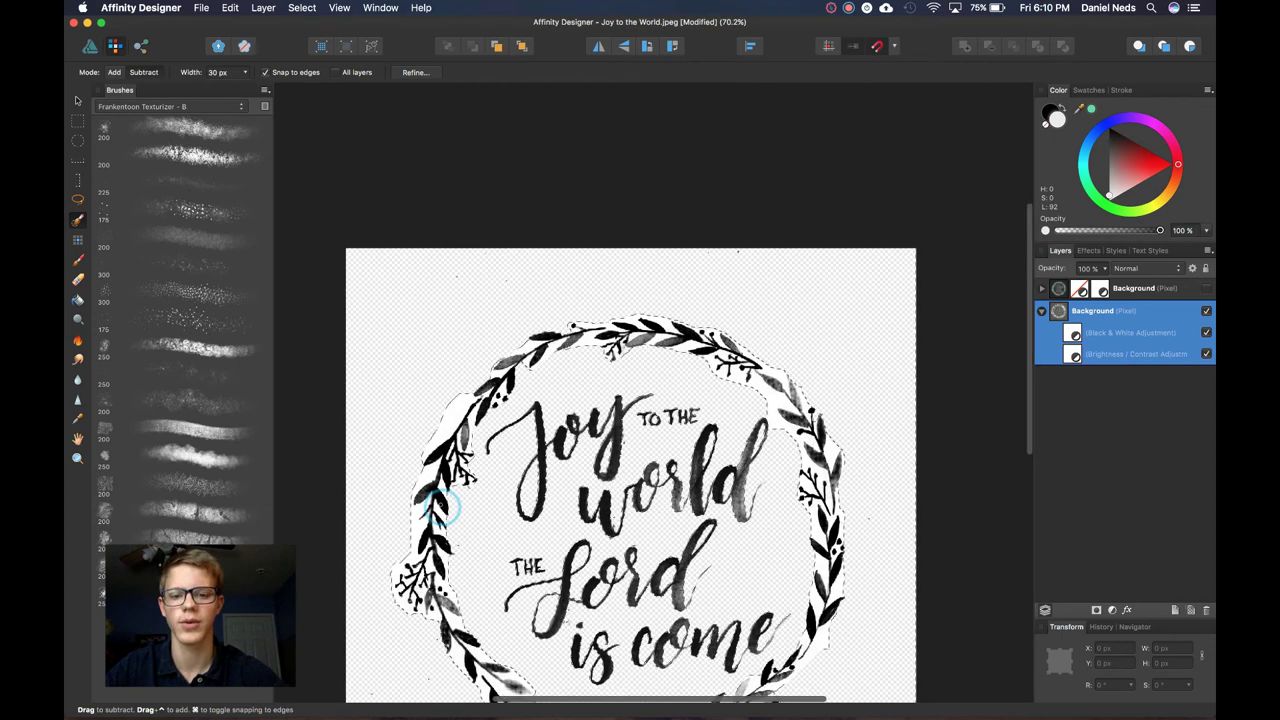
scroll(437, 507, "down", 5)
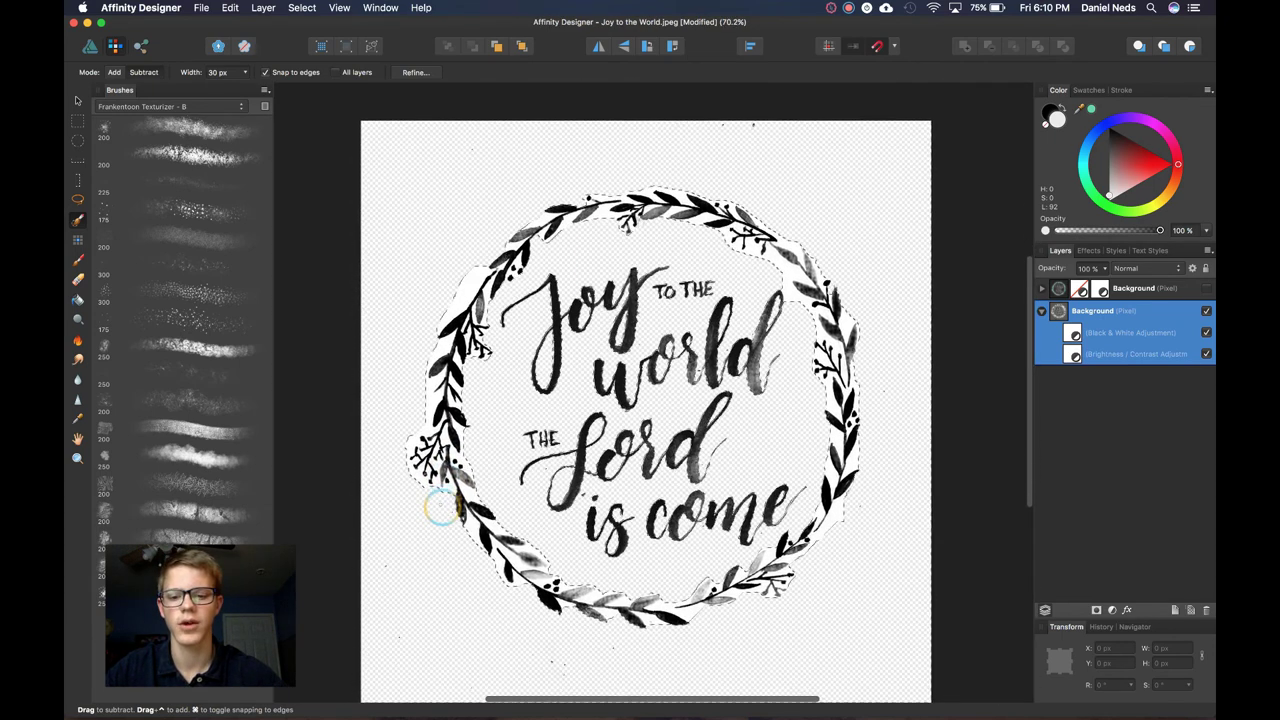
scroll(440, 508, "down", 1)
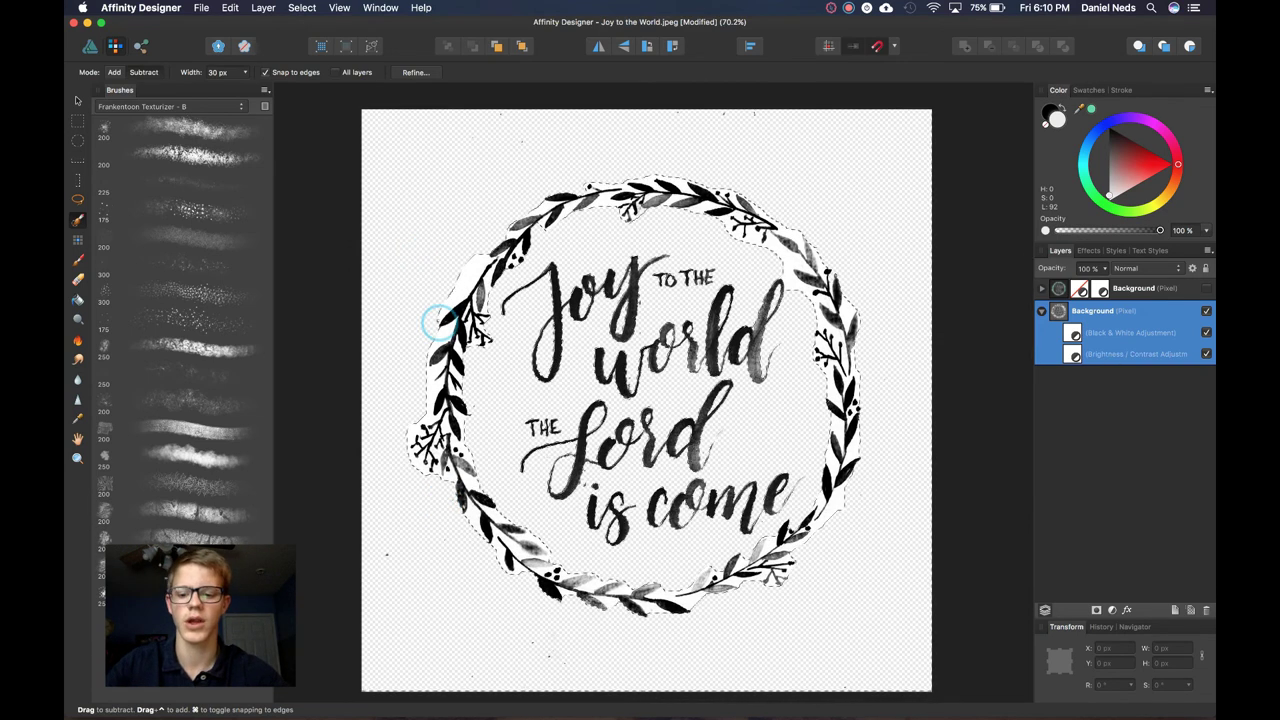
key("super+d")
scroll(437, 322, "up", 10)
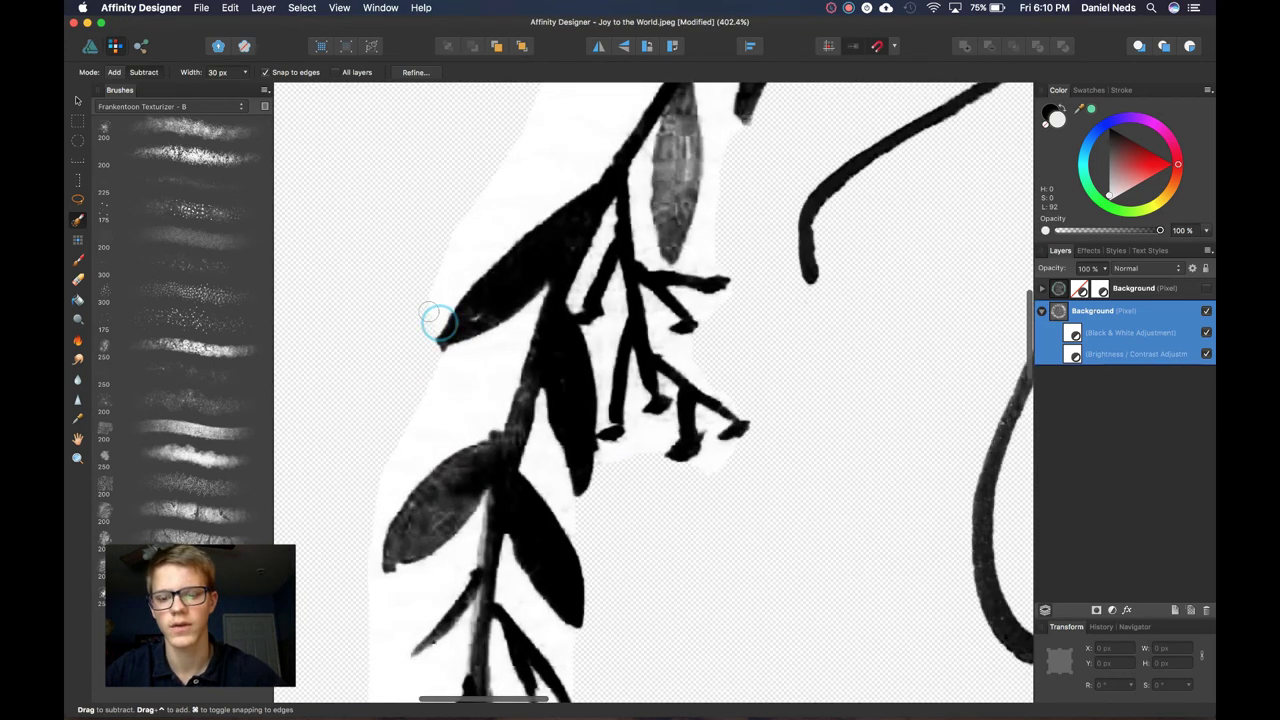
scroll(437, 322, "up", 2)
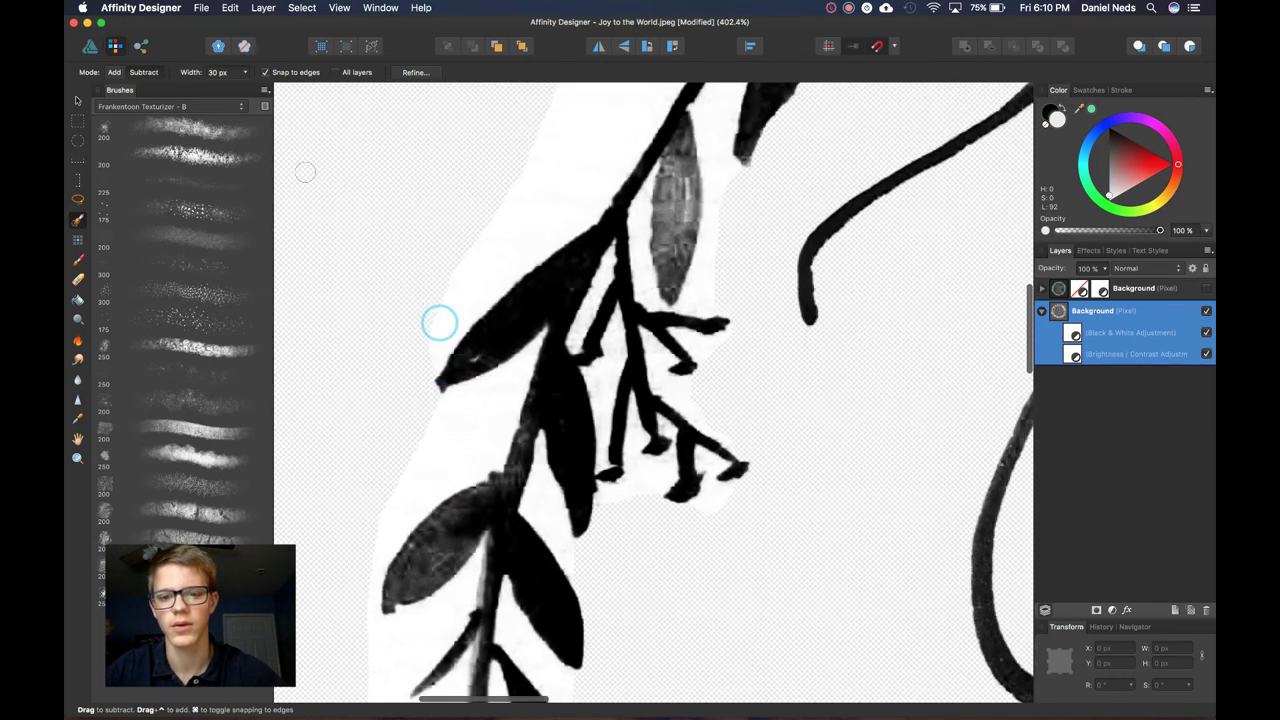
left_click(301, 8)
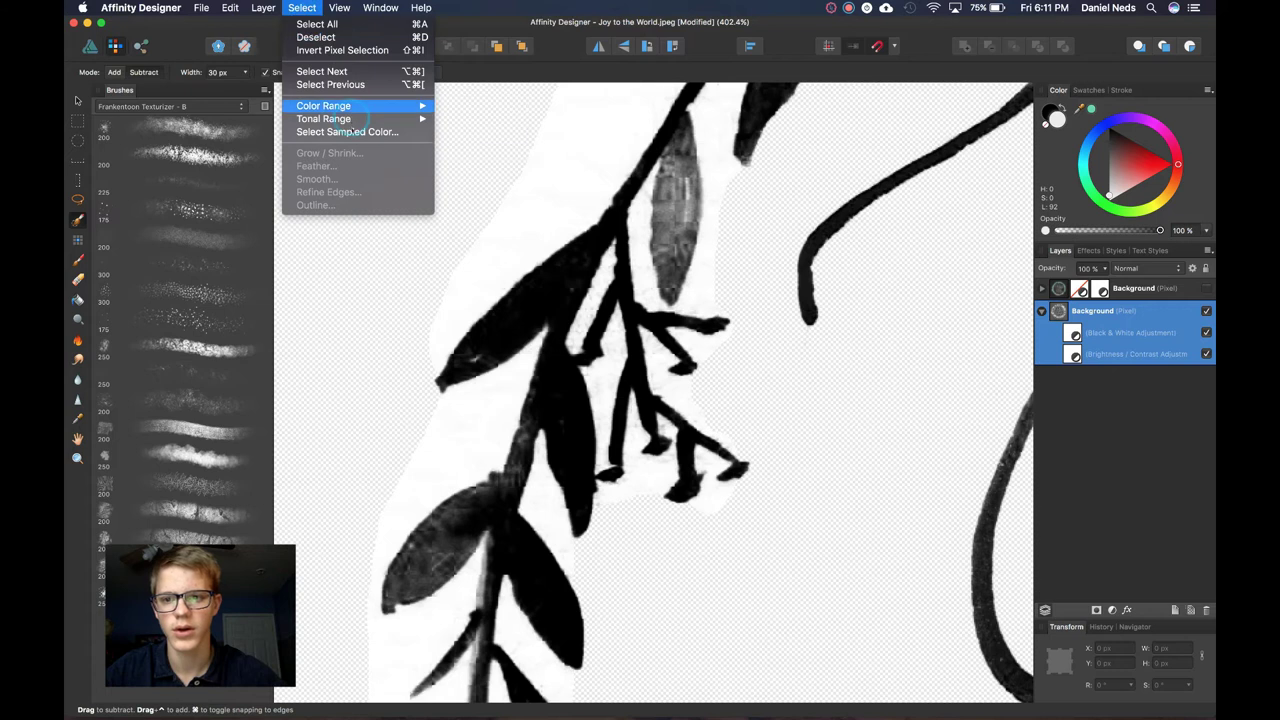
left_click(365, 135)
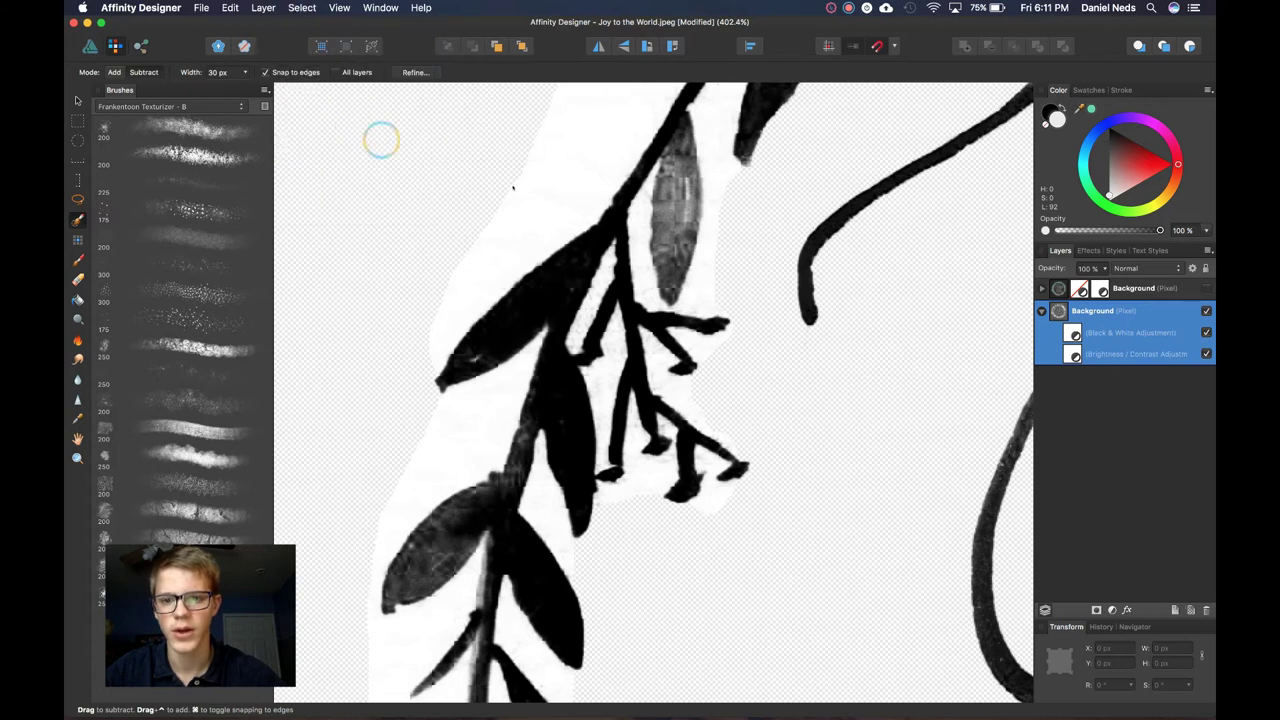
scroll(513, 187, "up", 15)
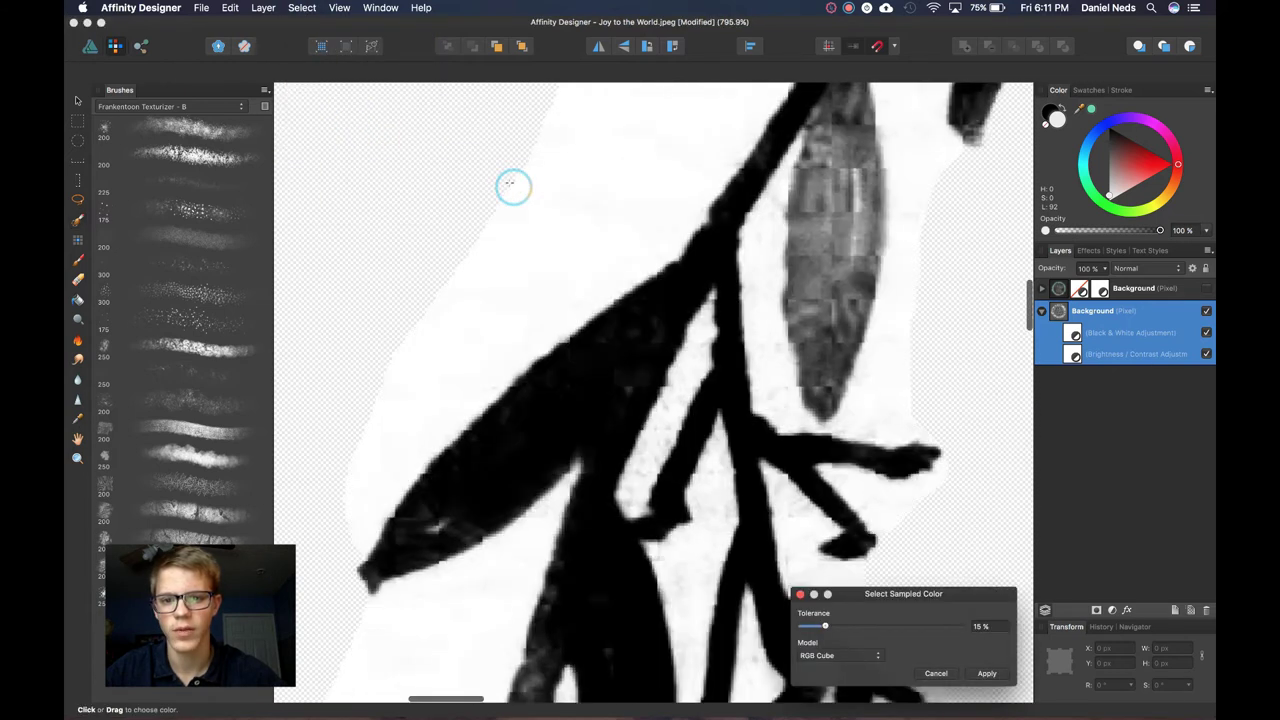
scroll(513, 187, "up", 4)
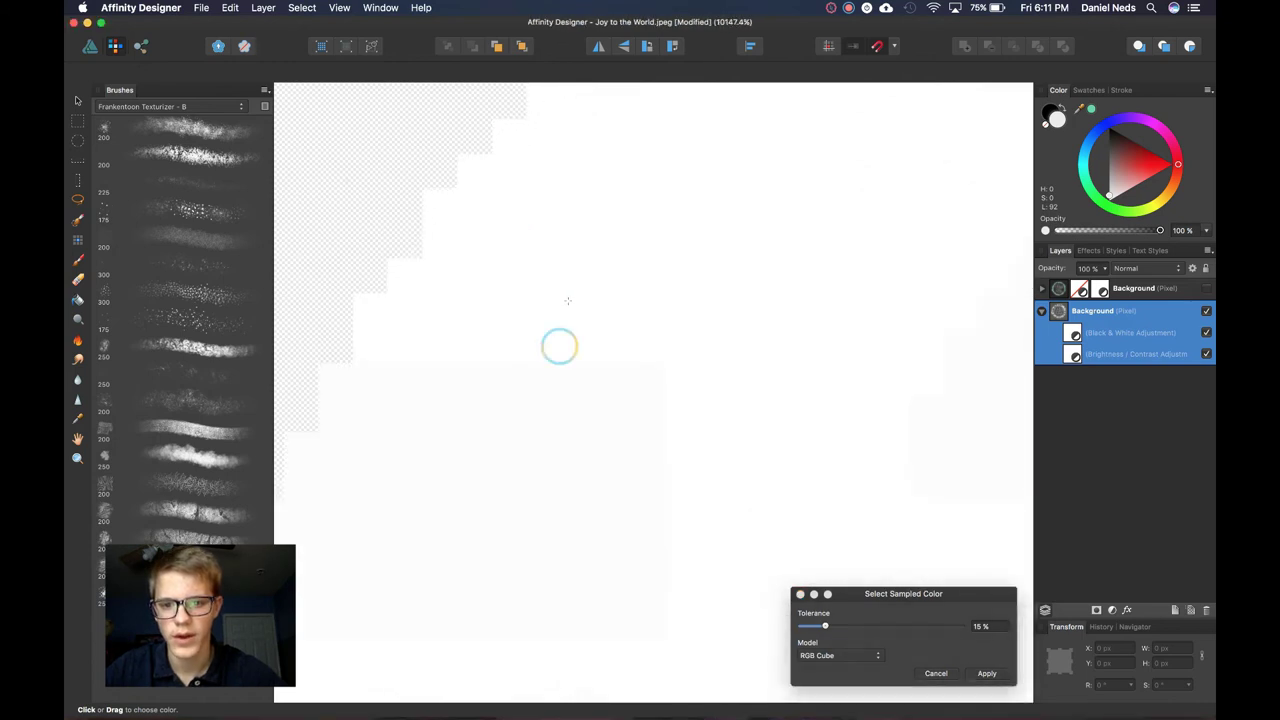
scroll(571, 303, "down", 5)
scroll(571, 303, "down", 3)
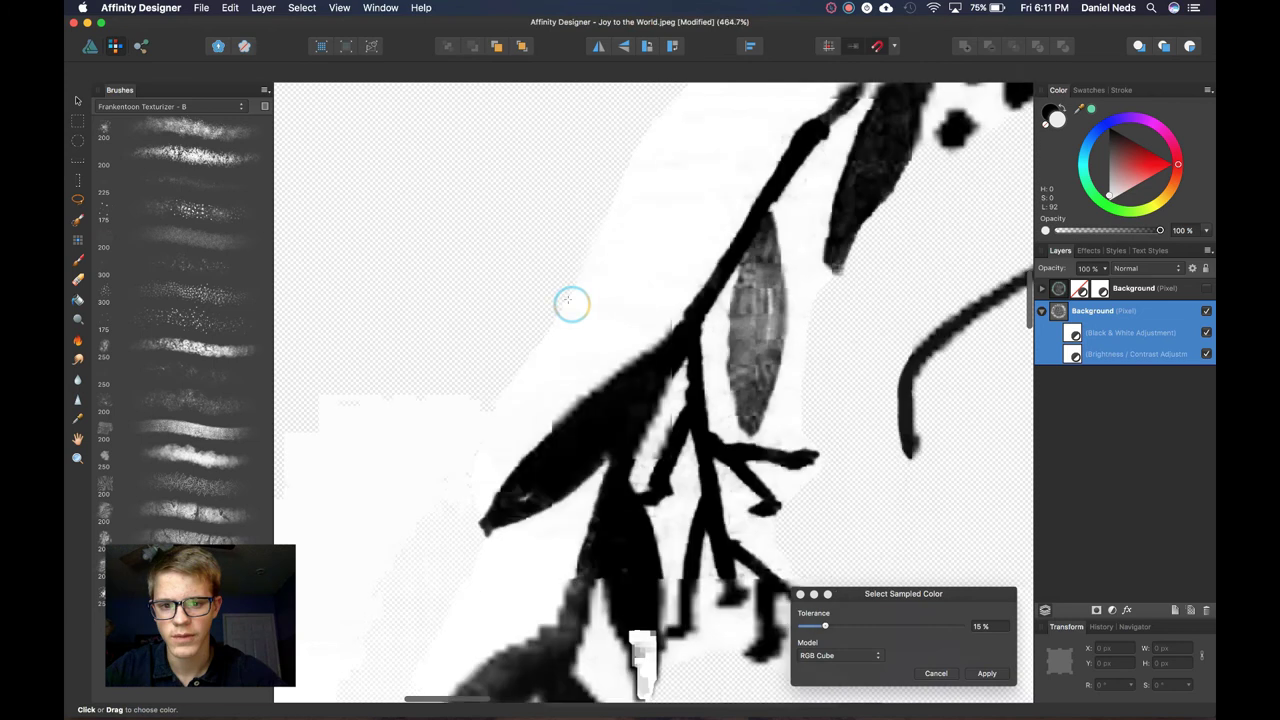
scroll(571, 303, "down", 4)
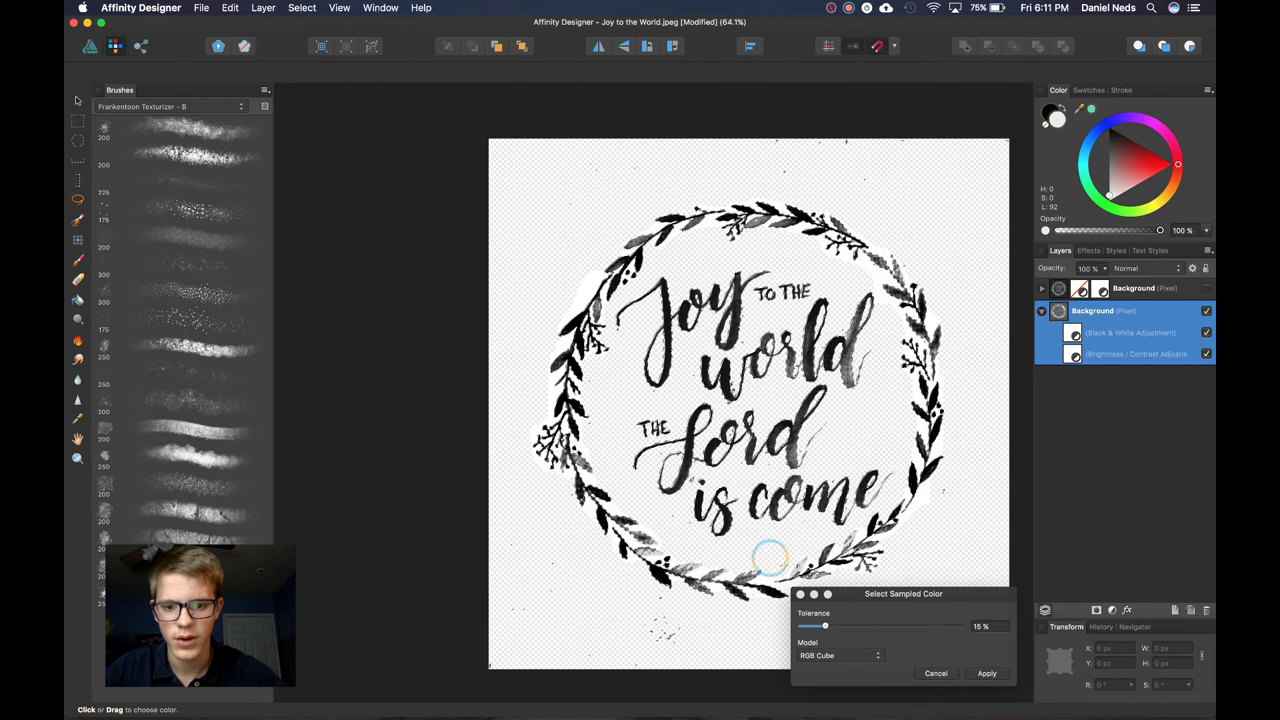
- Apply the sampled white-paper selection, inspect the edges, and hide the Black & White adjustment
left_click(985, 672)
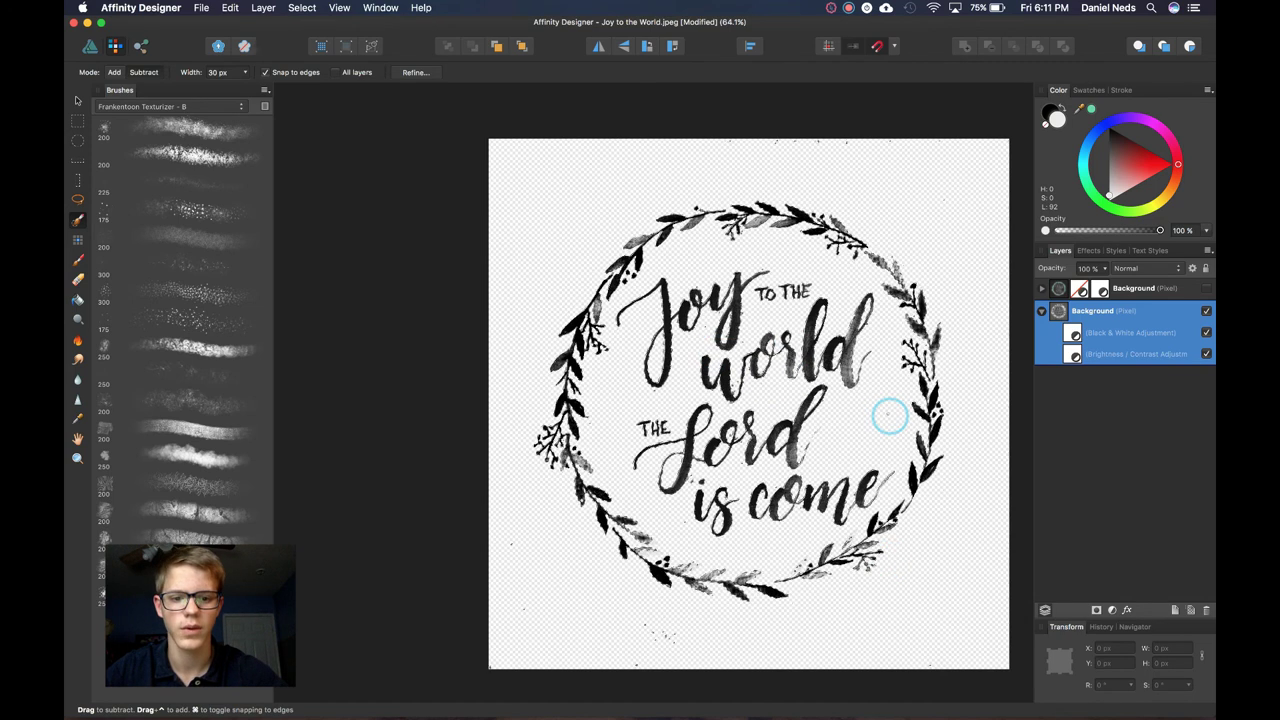
scroll(889, 415, "up", 10)
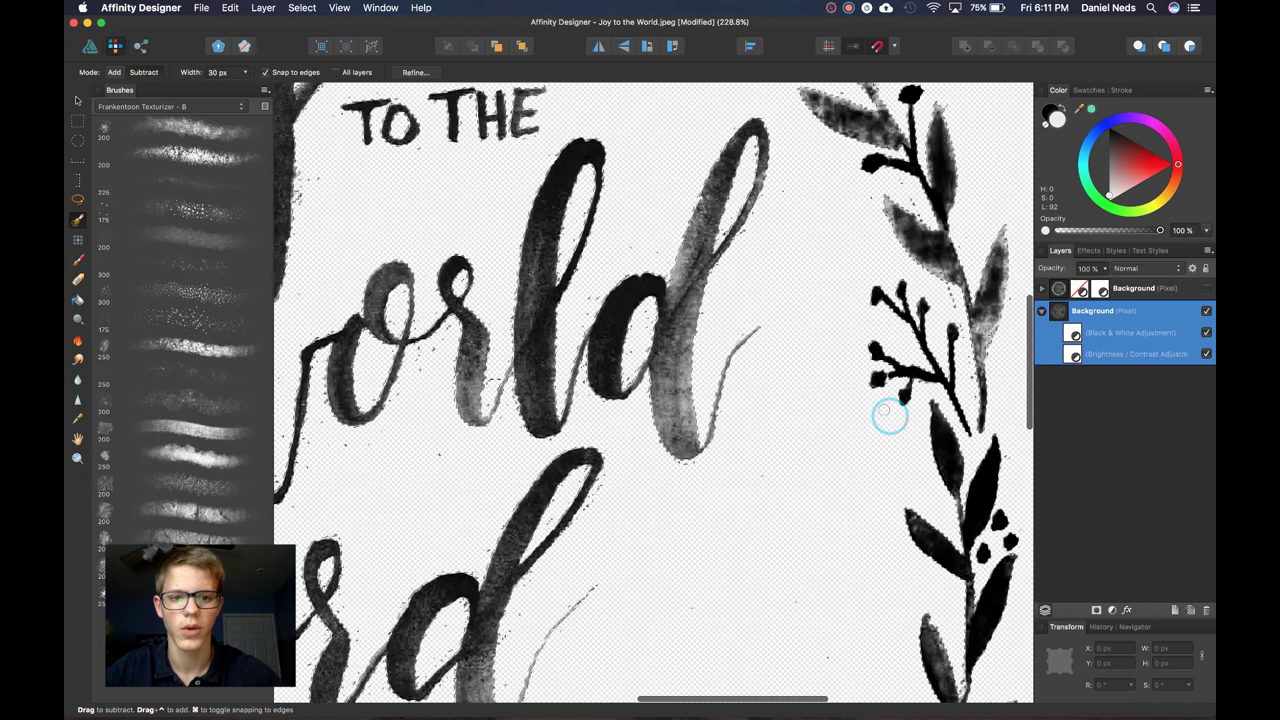
scroll(889, 415, "up", 5)
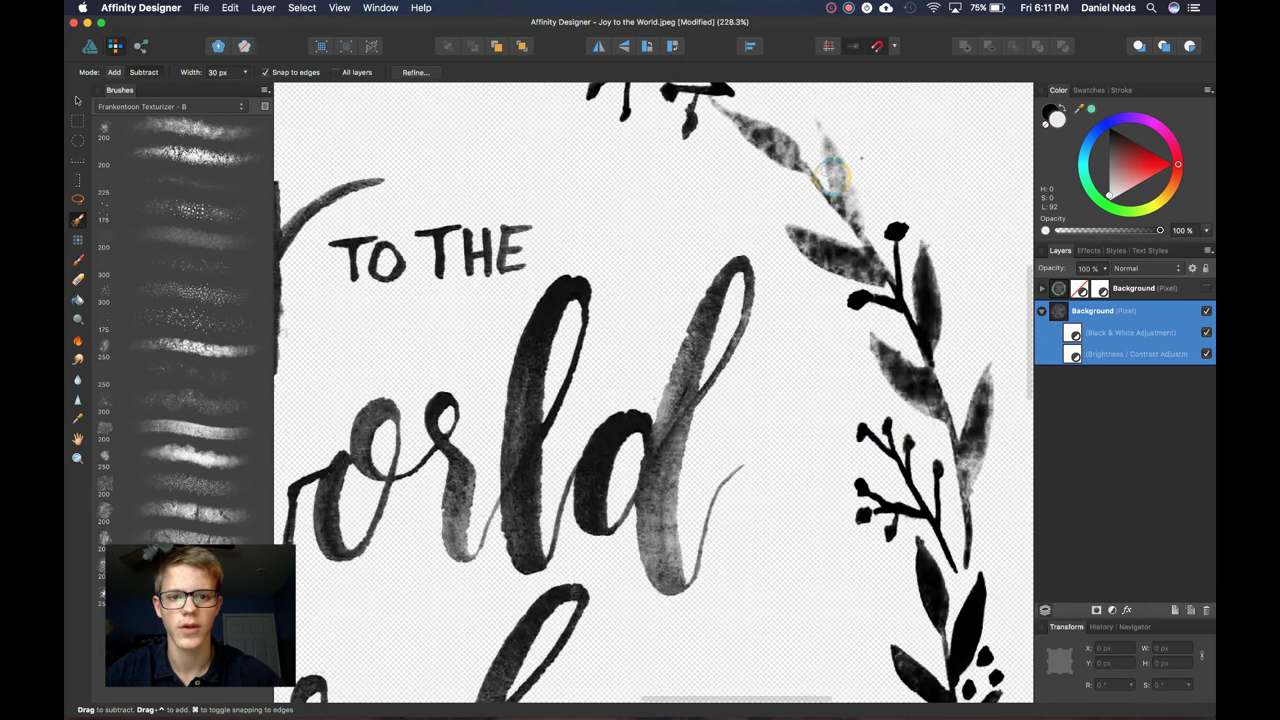
scroll(831, 178, "down", 3)
scroll(831, 178, "up", 6)
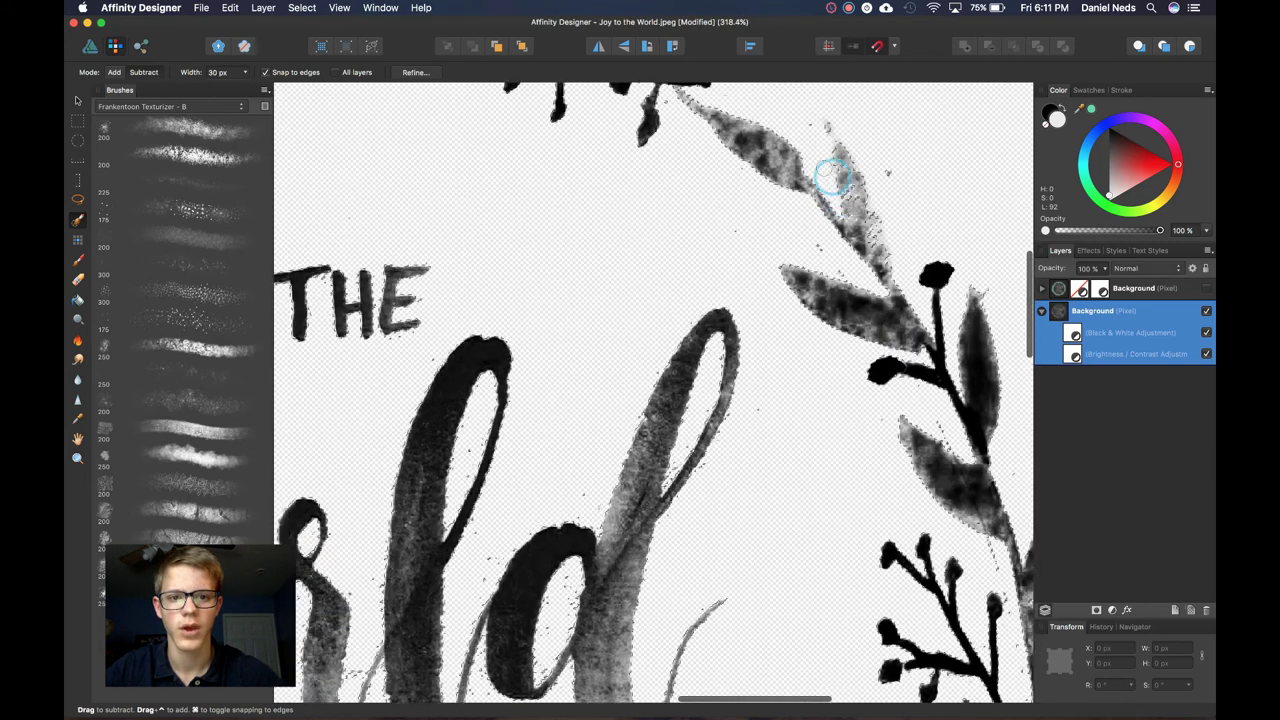
scroll(831, 178, "down", 4)
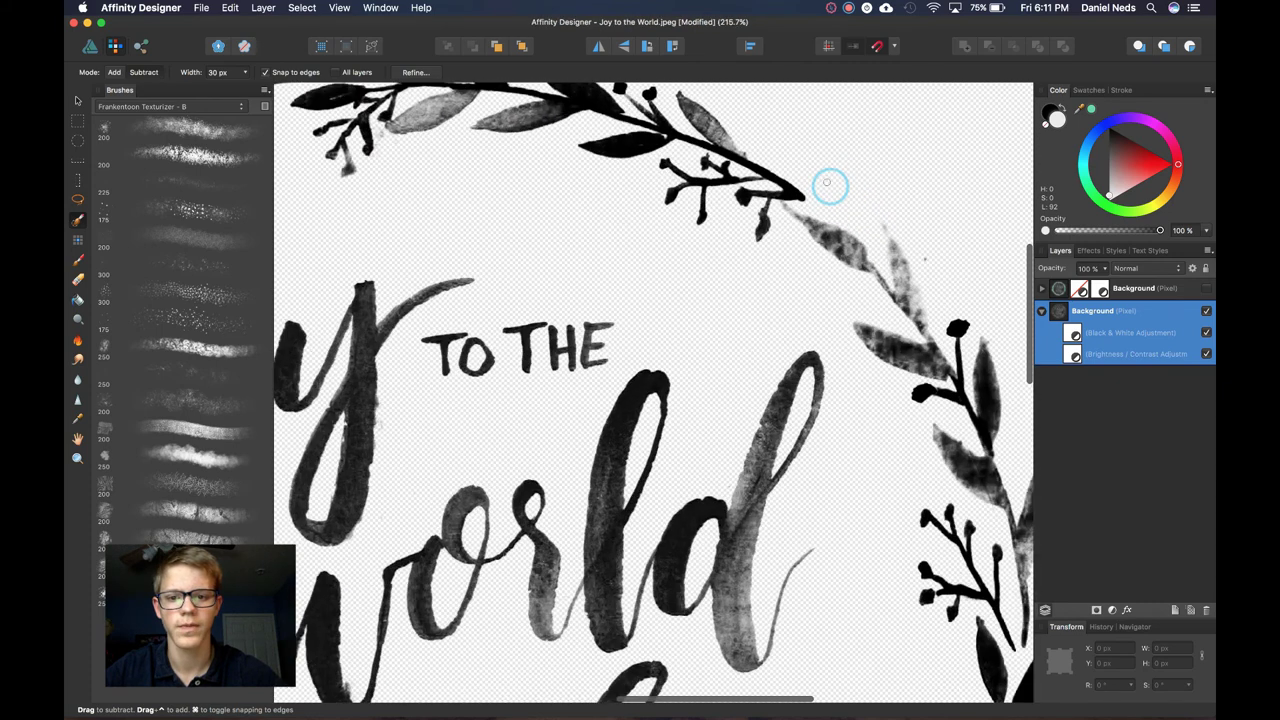
scroll(830, 185, "down", 5)
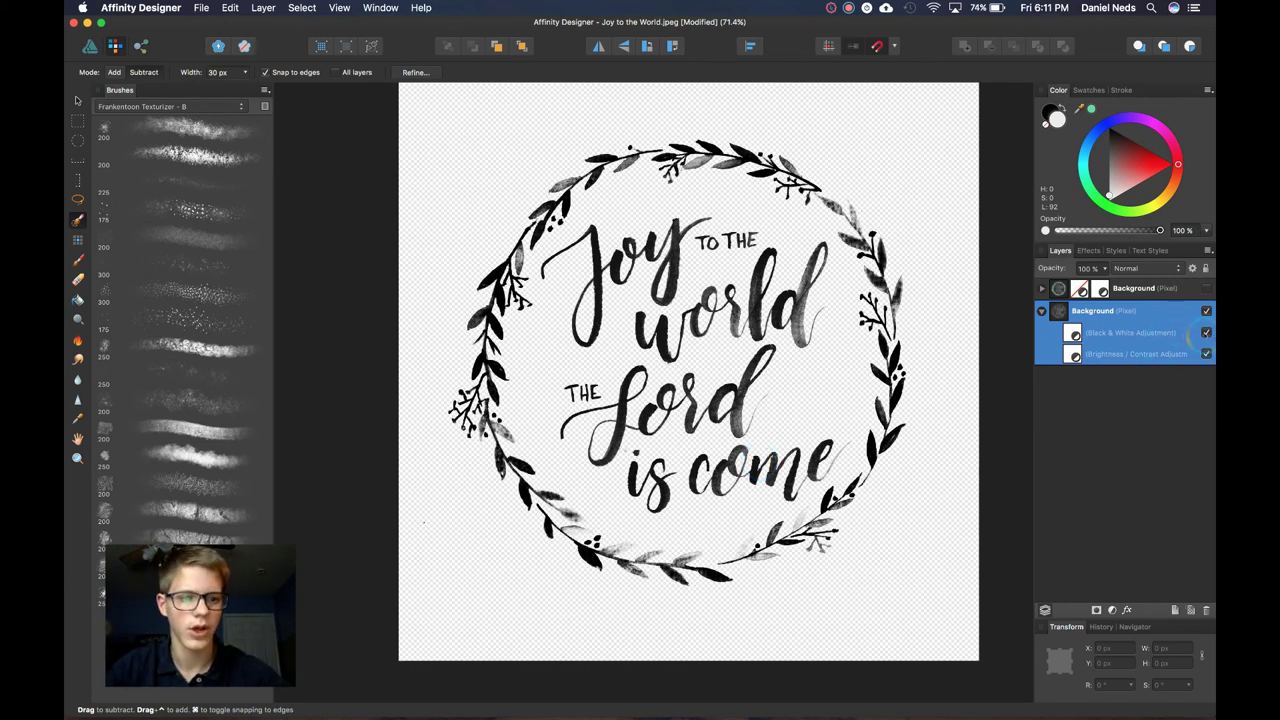
left_click(1206, 332)
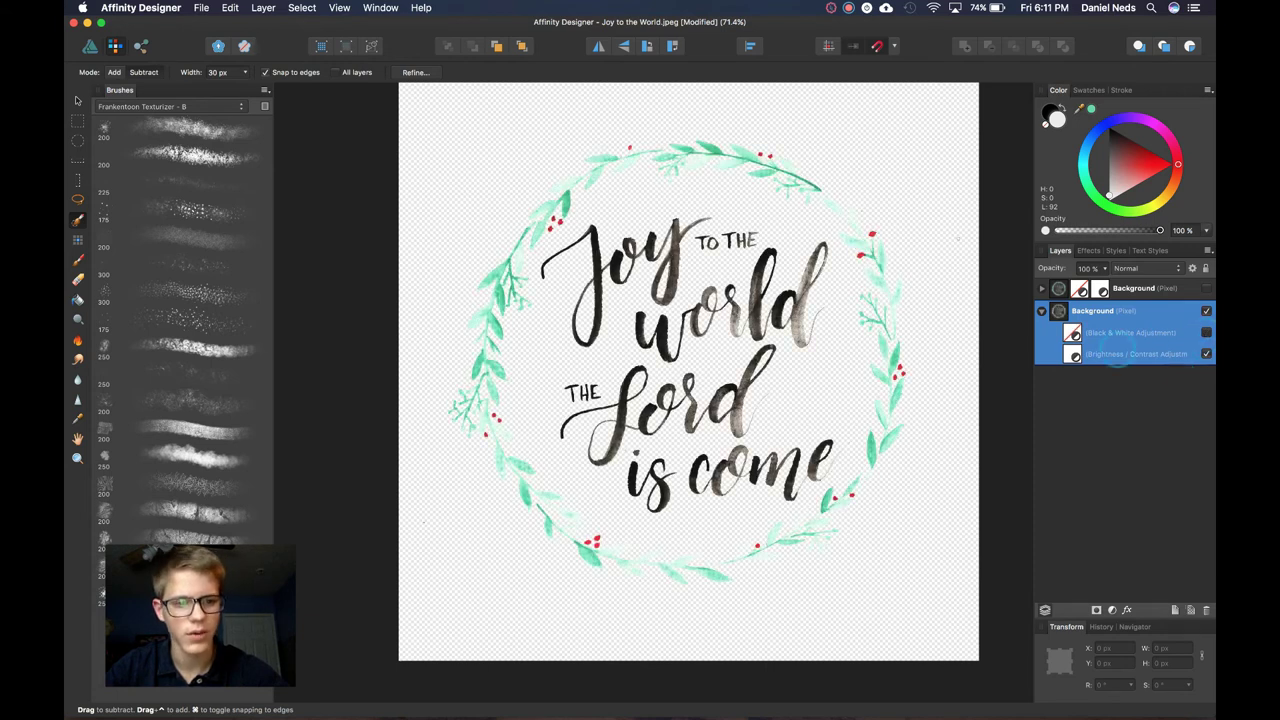
- Set the Brightness / Contrast adjustment to -61% brightness and 88% contrast
scroll(712, 232, "up", 3)
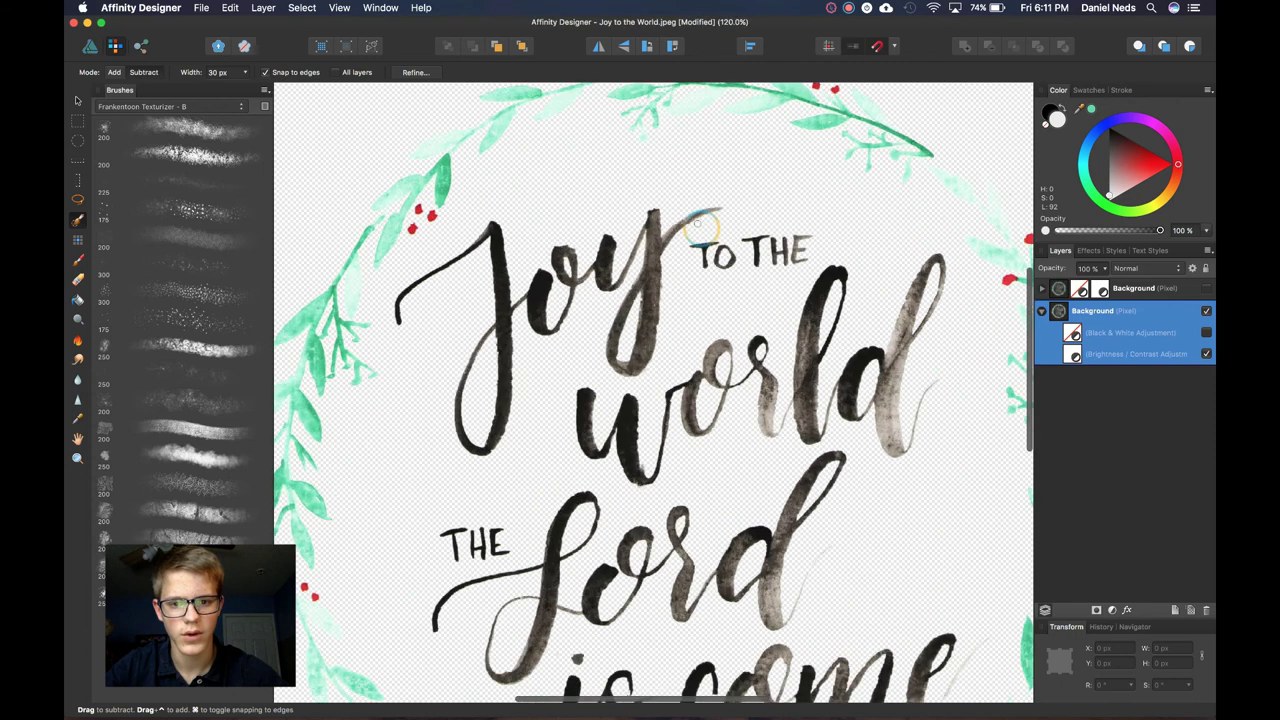
scroll(701, 229, "up", 4)
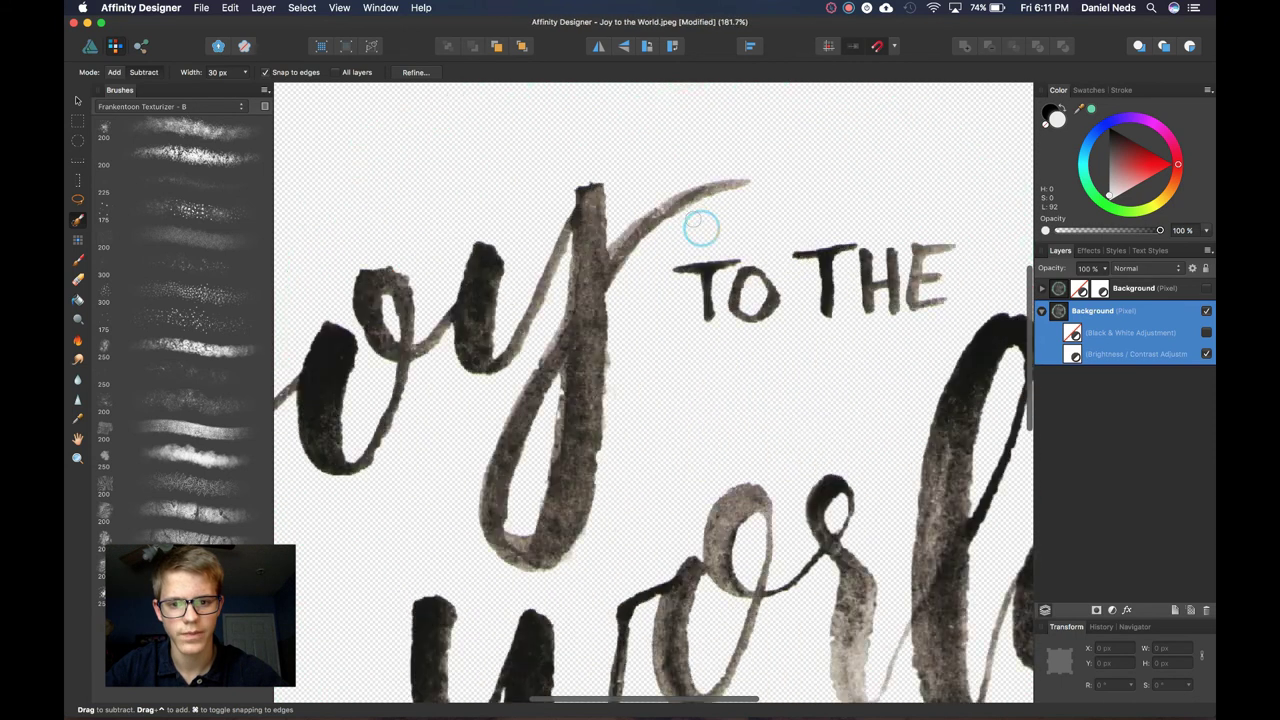
key("super+0")
left_click(1086, 354)
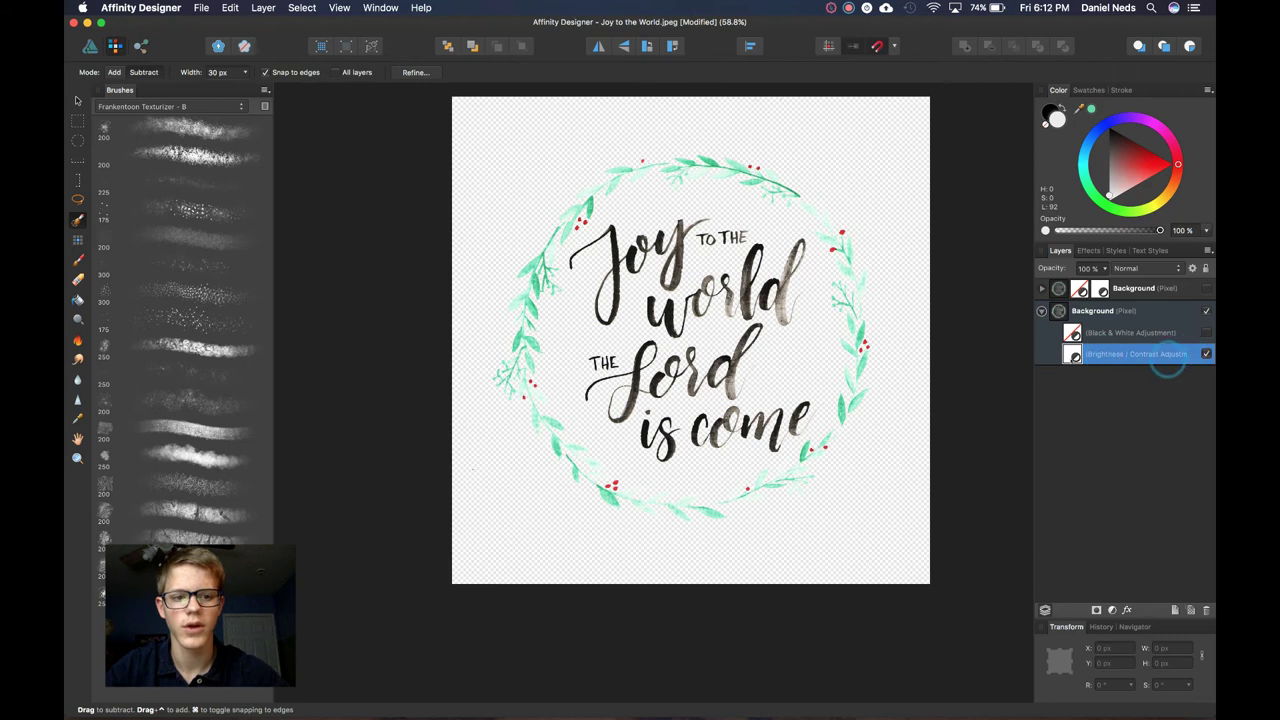
double_click(1071, 360)
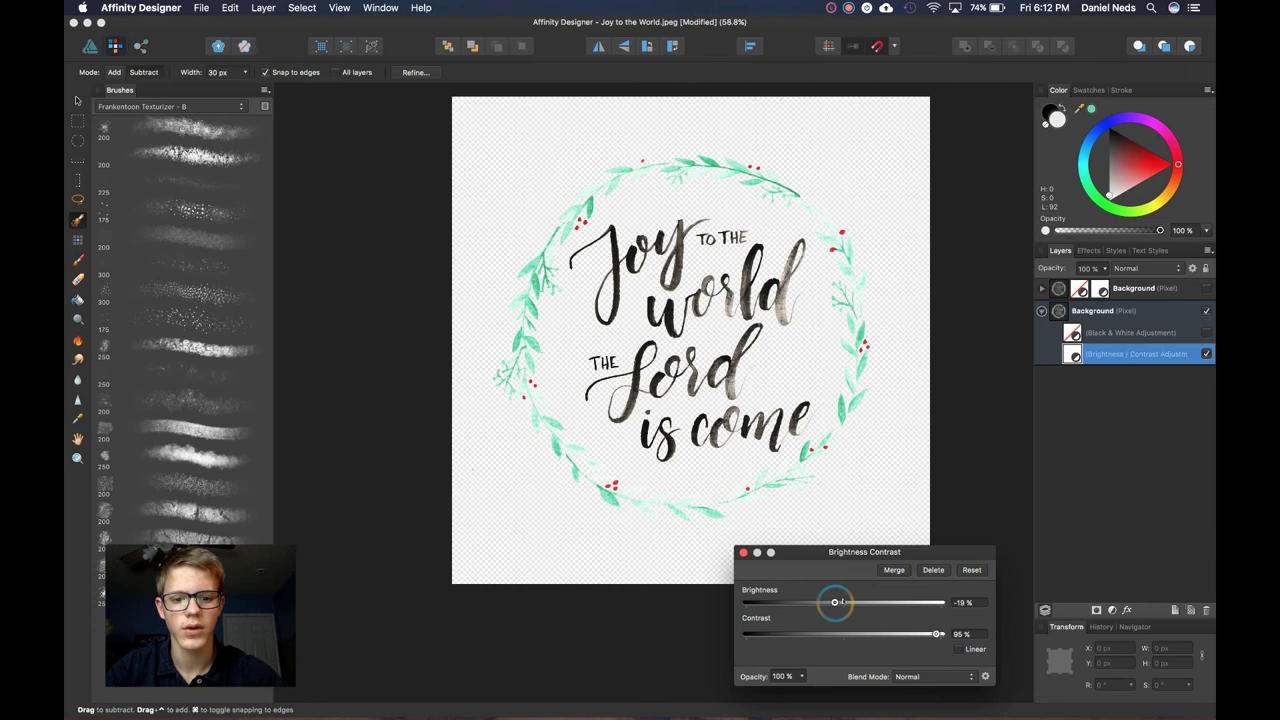
left_click_drag(836, 601, 784, 602)
mouse_move(936, 633)
left_mouse_down()
mouse_move(914, 643)
mouse_move(890, 634)
mouse_move(940, 634)
mouse_move(856, 622)
mouse_move(928, 622)
left_mouse_up()
left_click(786, 572)
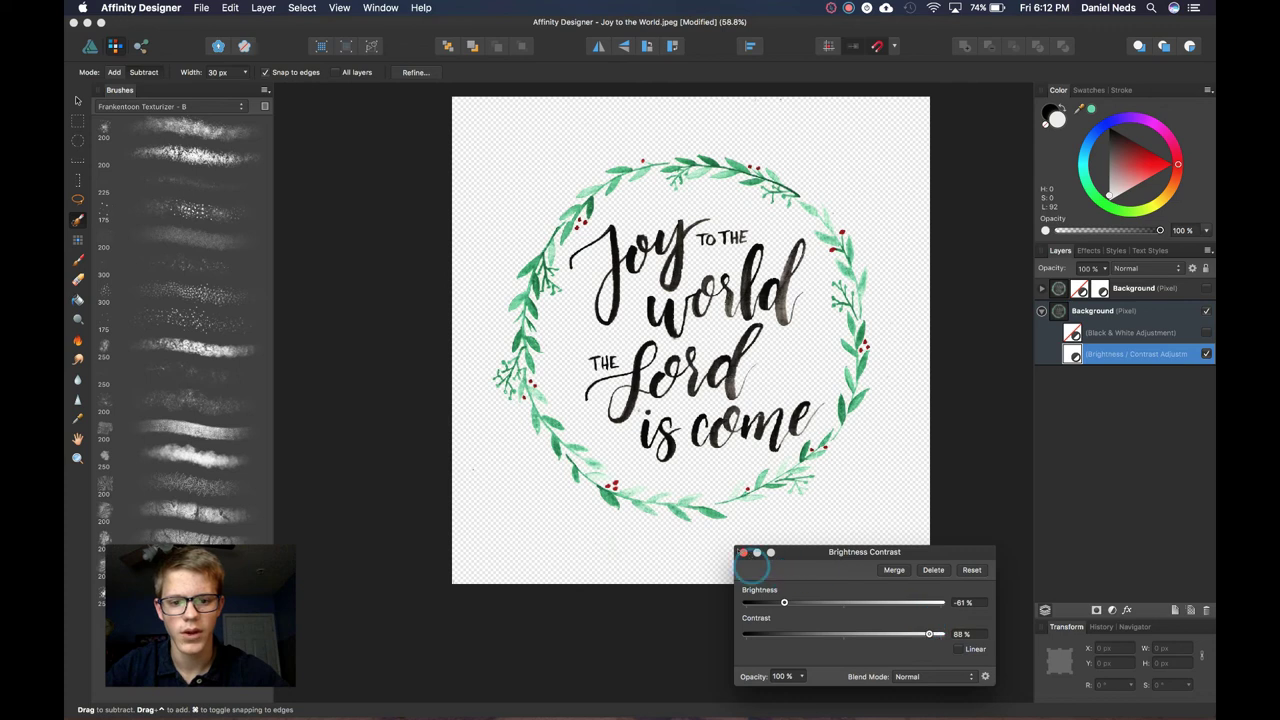
left_click(743, 552)
left_click(1112, 609)
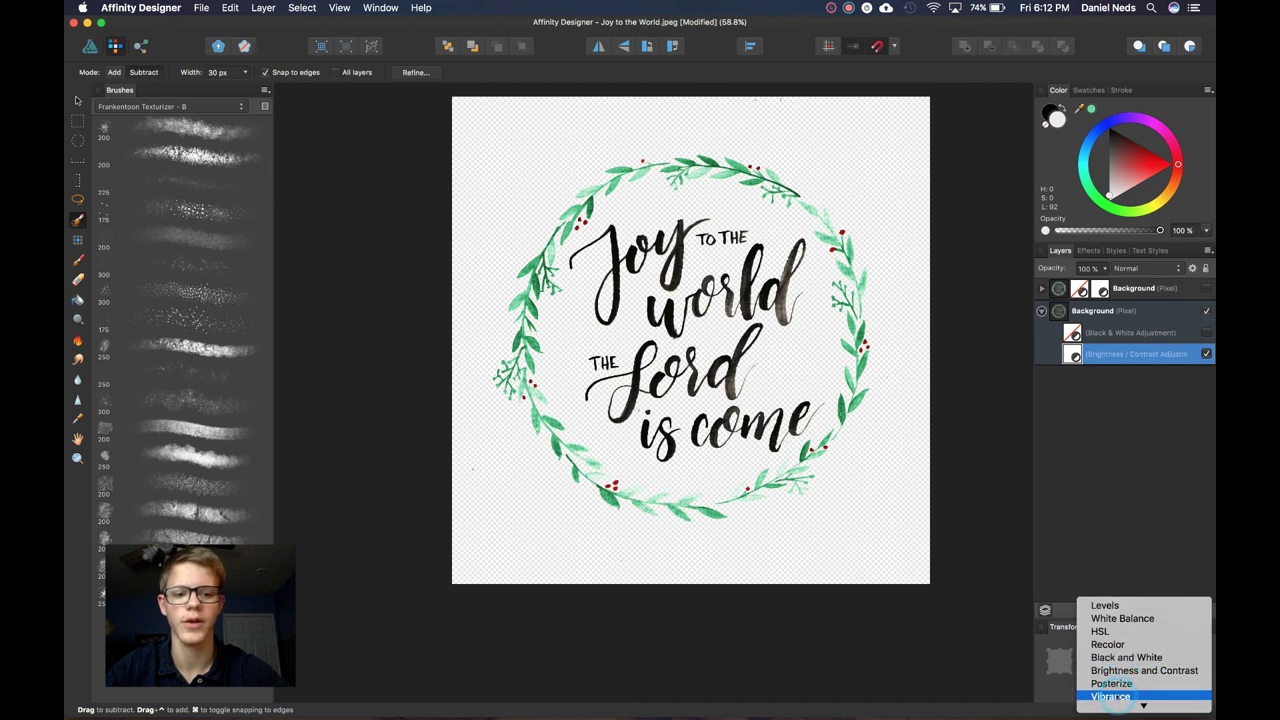
- Add a Vibrance adjustment inside the Background group, raised to 39%, above Black & White
left_click(1110, 696)
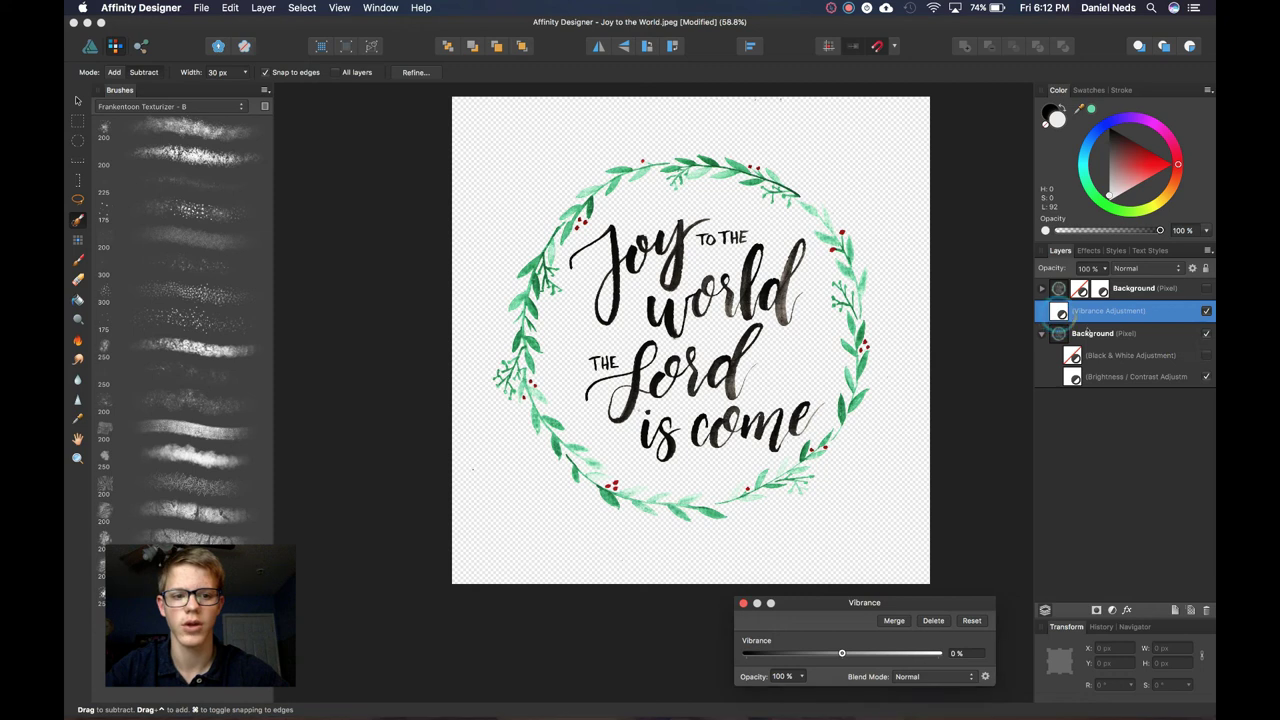
left_click_drag(1059, 312, 1058, 335)
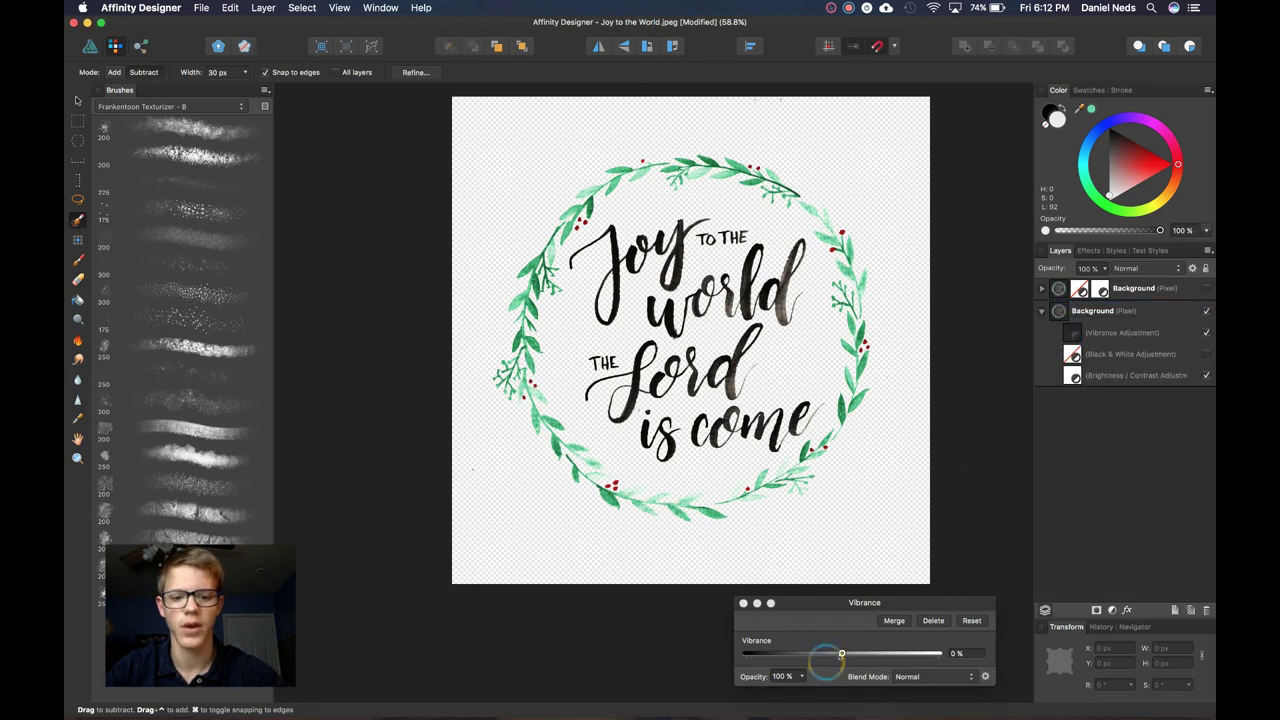
left_click_drag(842, 653, 878, 653)
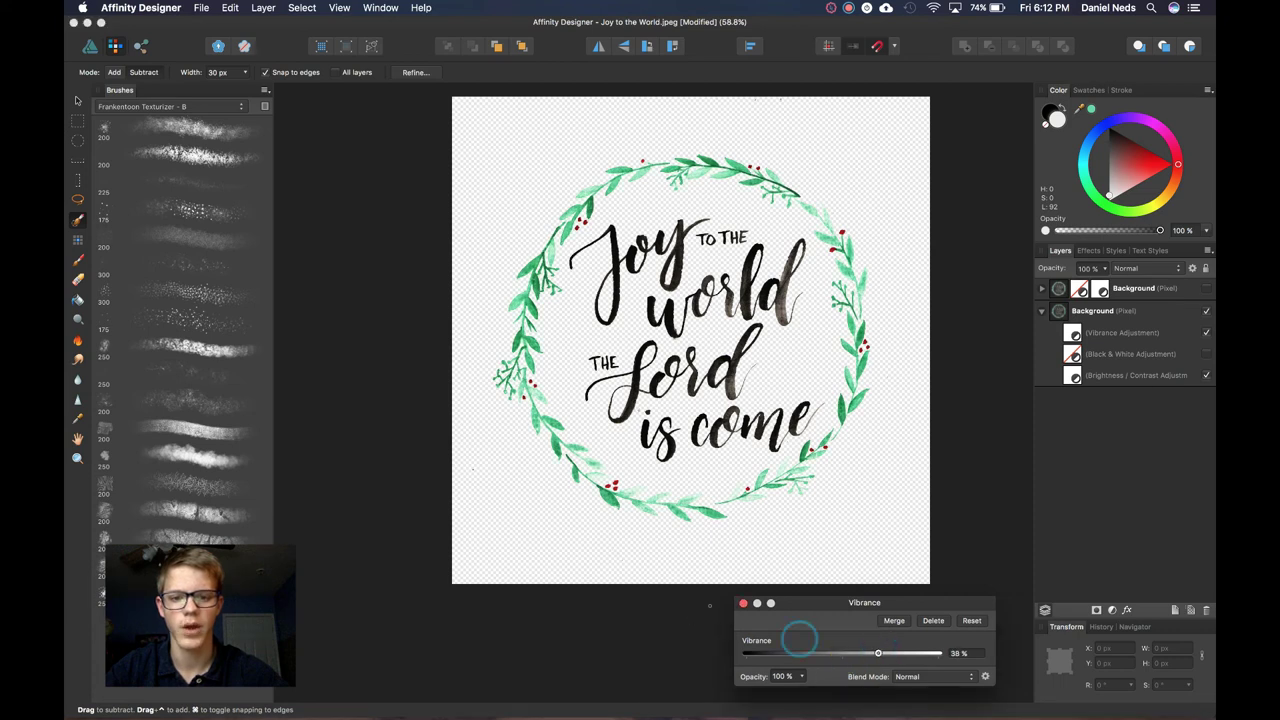
left_click(743, 603)
- Choose the Erase Brush Tool and target the Background pixel layer for erasing
scroll(686, 409, "up", 10)
scroll(686, 409, "up", 4)
scroll(687, 414, "left", 10)
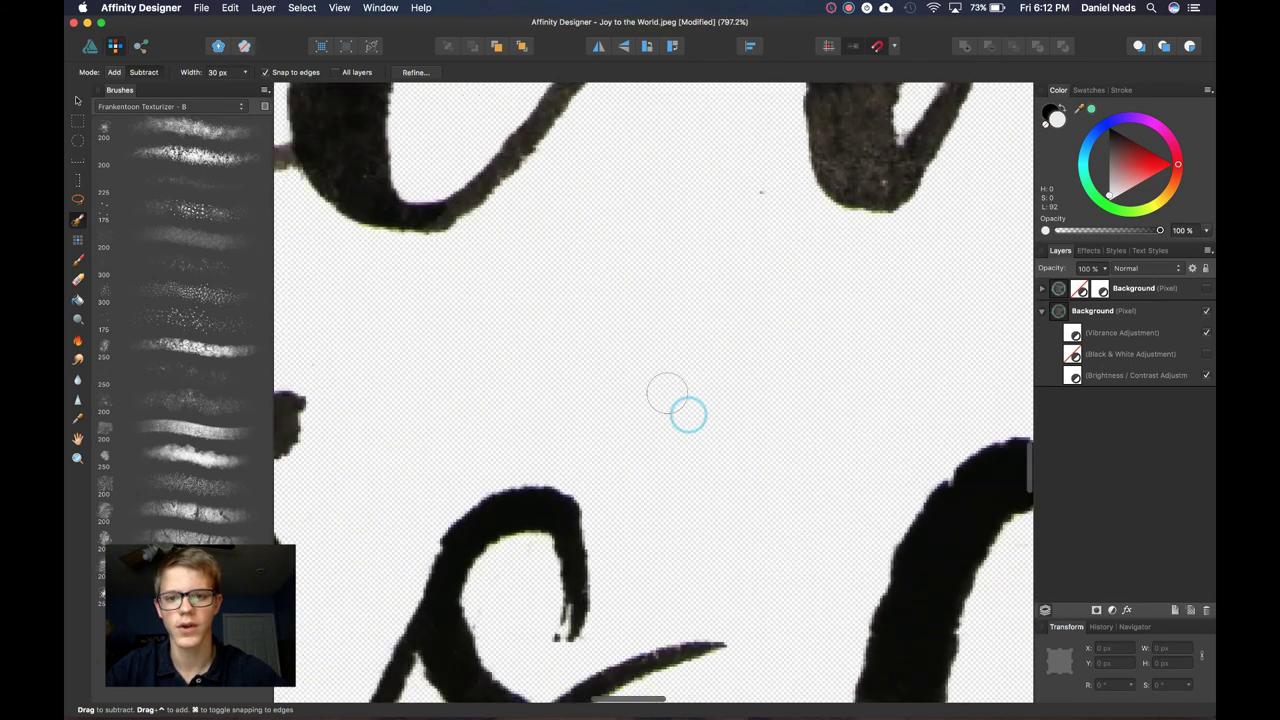
scroll(687, 414, "left", 5)
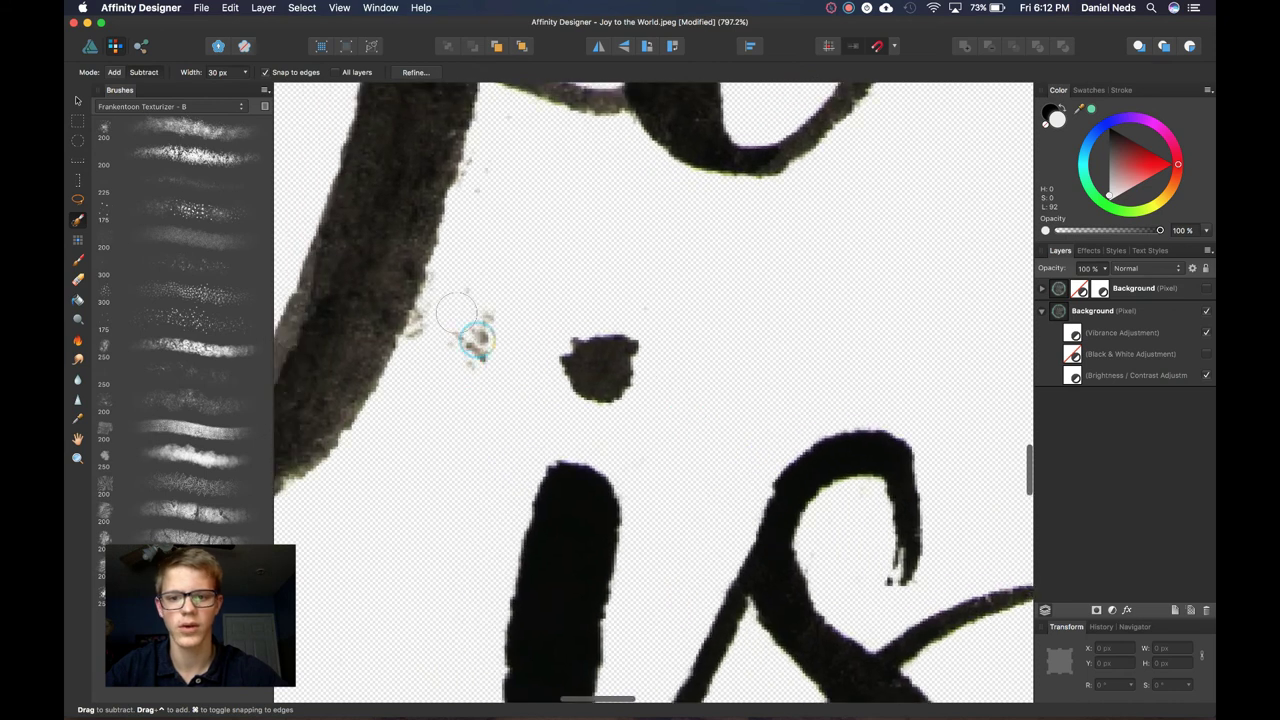
scroll(477, 335, "down", 6)
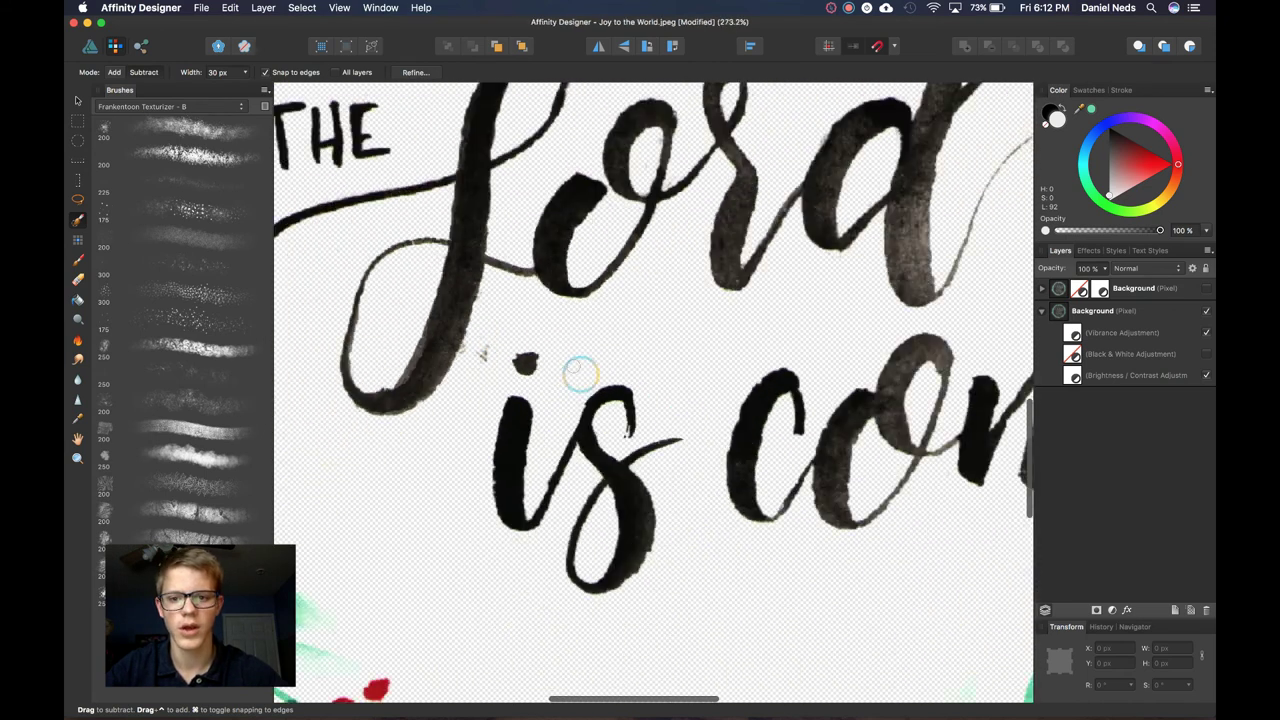
scroll(580, 373, "up", 2)
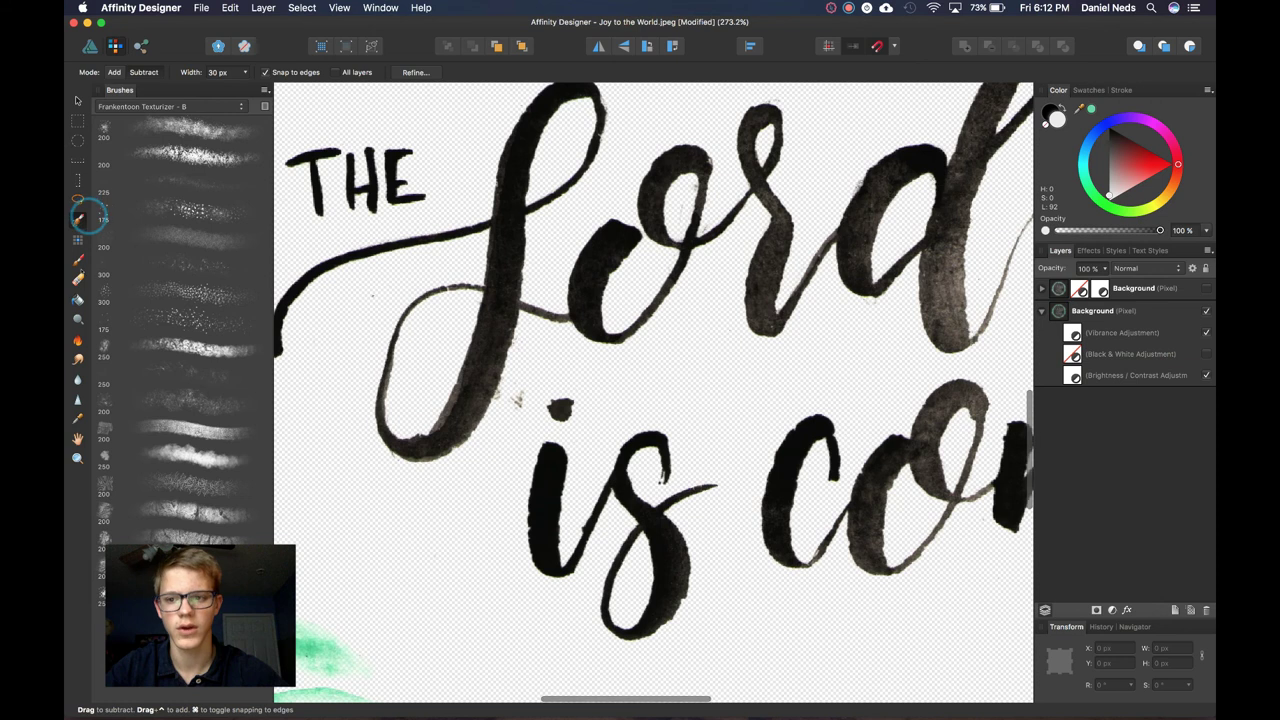
left_click(78, 277)
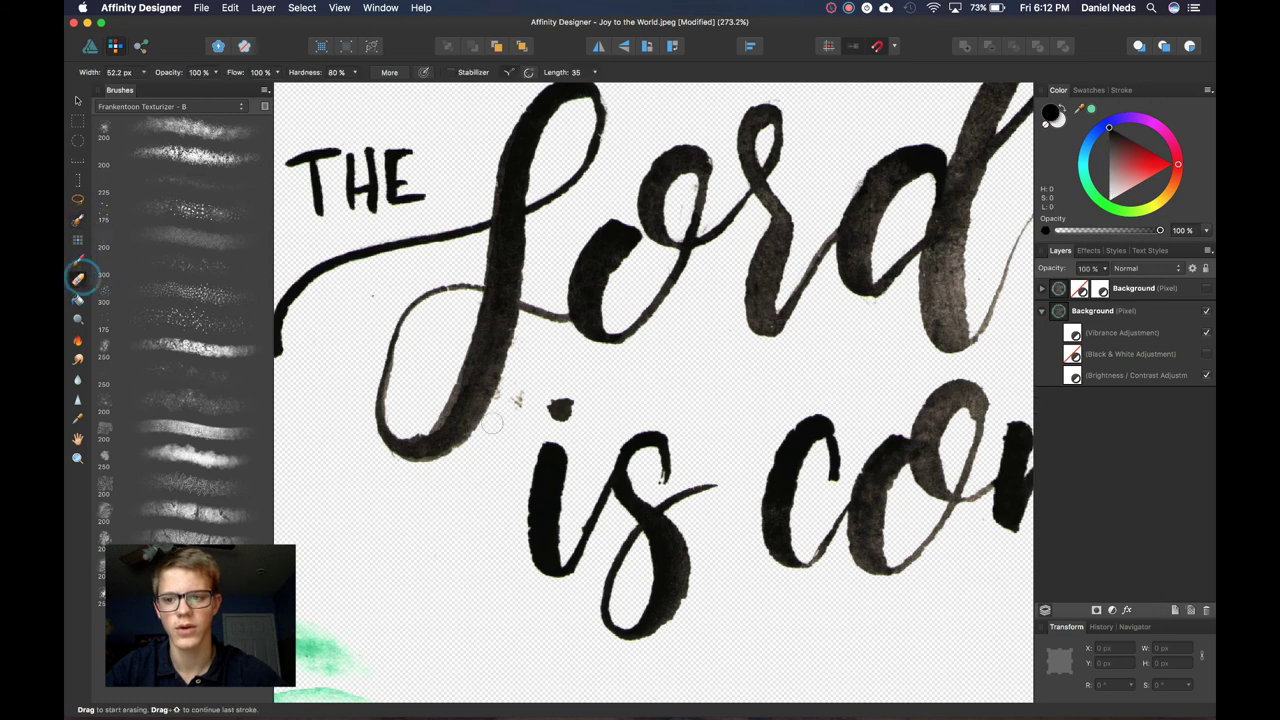
left_click(518, 404)
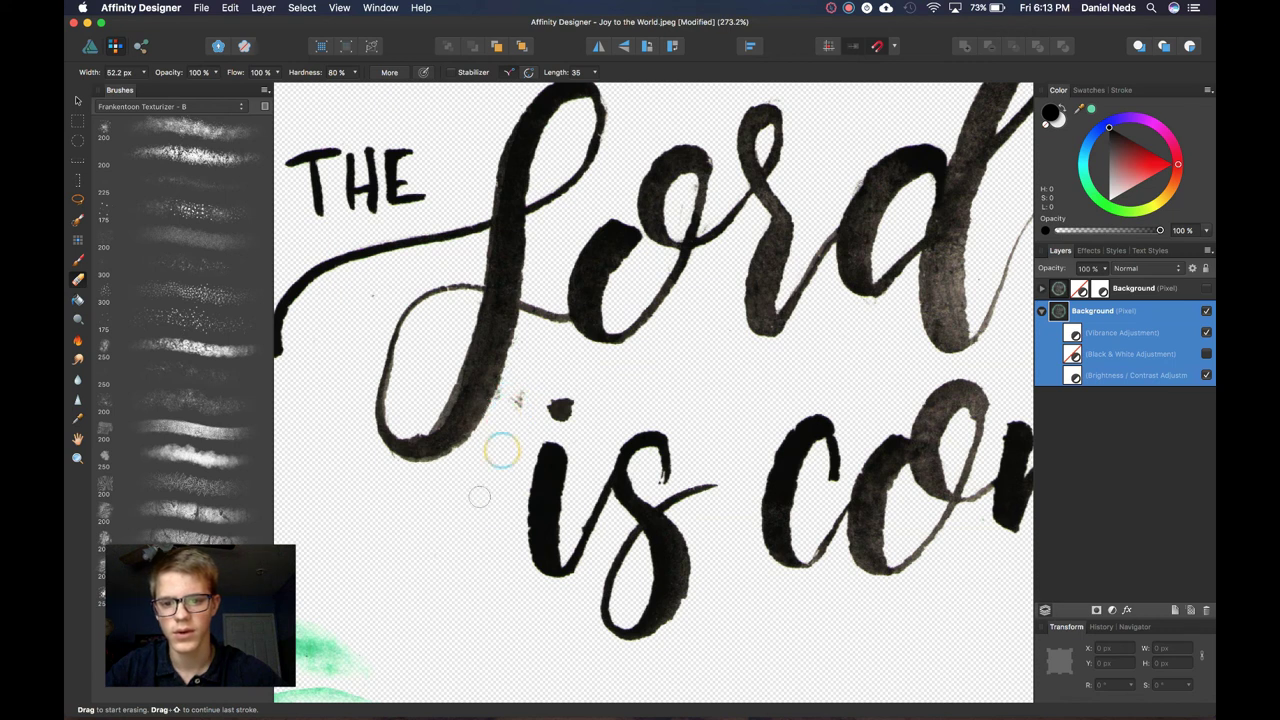
- Pan around the lettering between 'Lord' and 'is' to find the stray ink specks
scroll(490, 508, "up", 1)
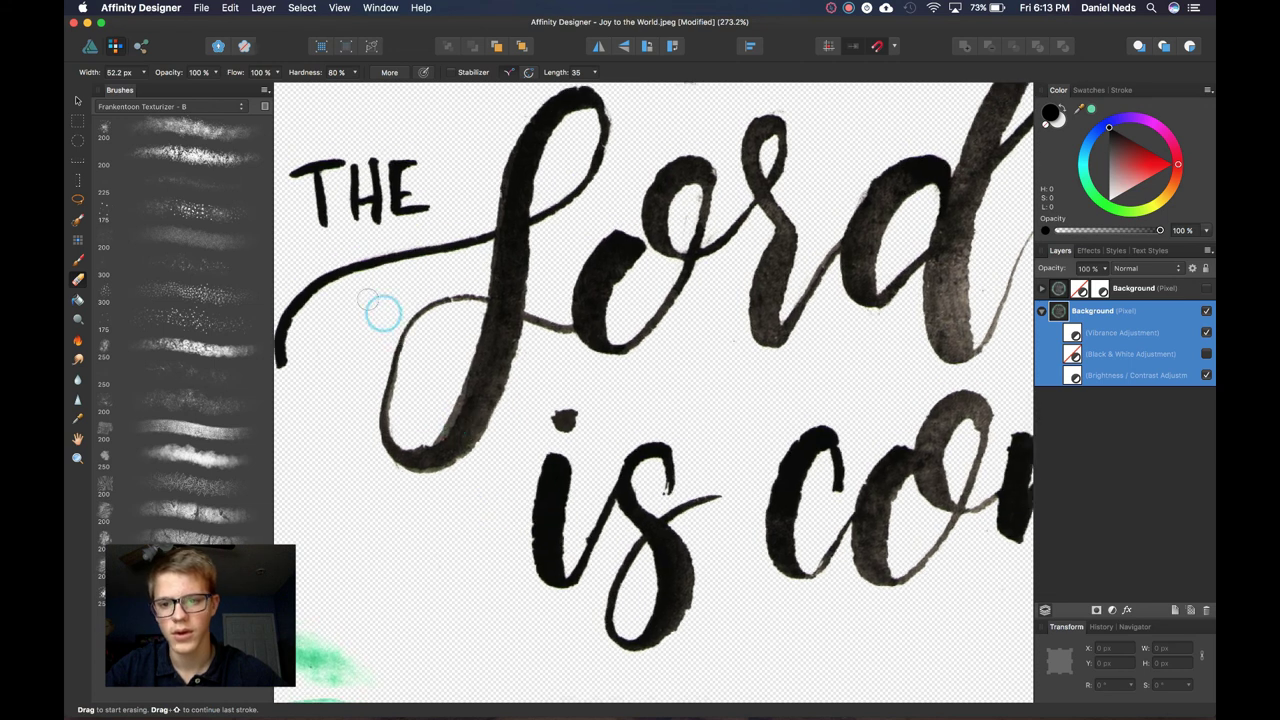
scroll(378, 311, "down", 5)
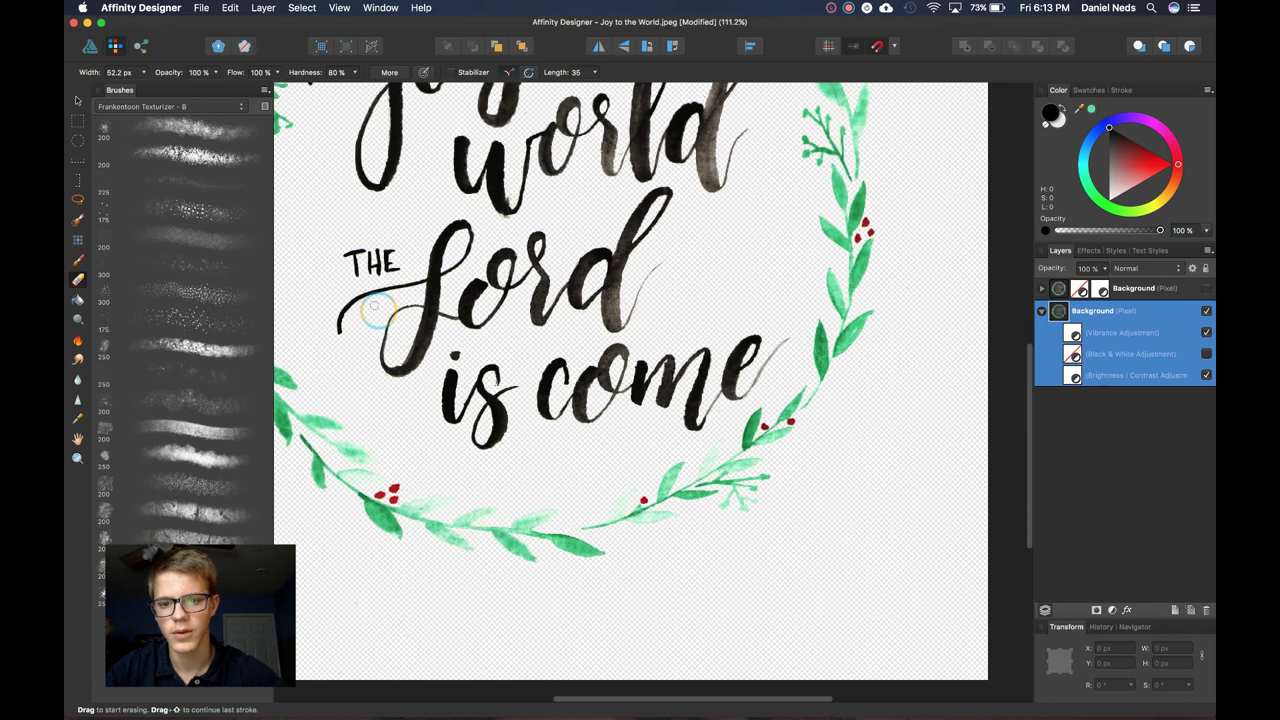
scroll(378, 311, "up", 2)
scroll(378, 311, "up", 3)
scroll(374, 306, "left", 3)
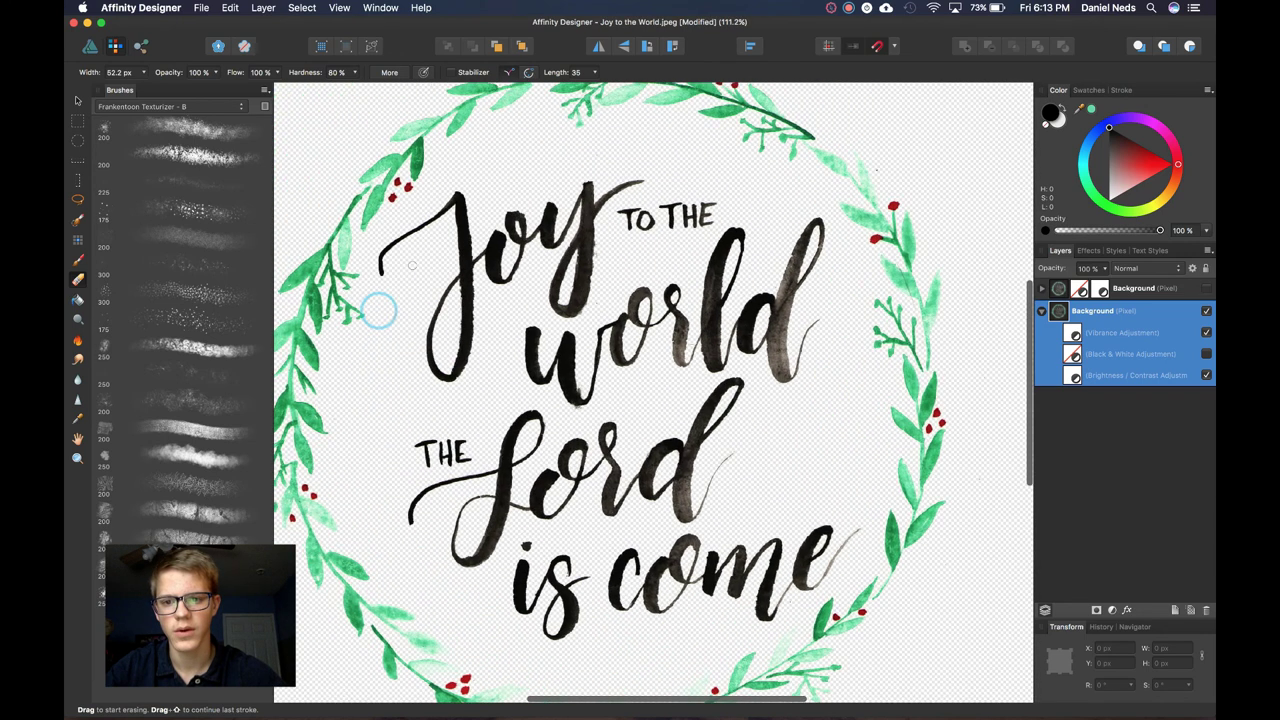
scroll(374, 306, "up", 1)
scroll(417, 268, "down", 3)
scroll(417, 268, "up", 1)
scroll(417, 268, "down", 2)
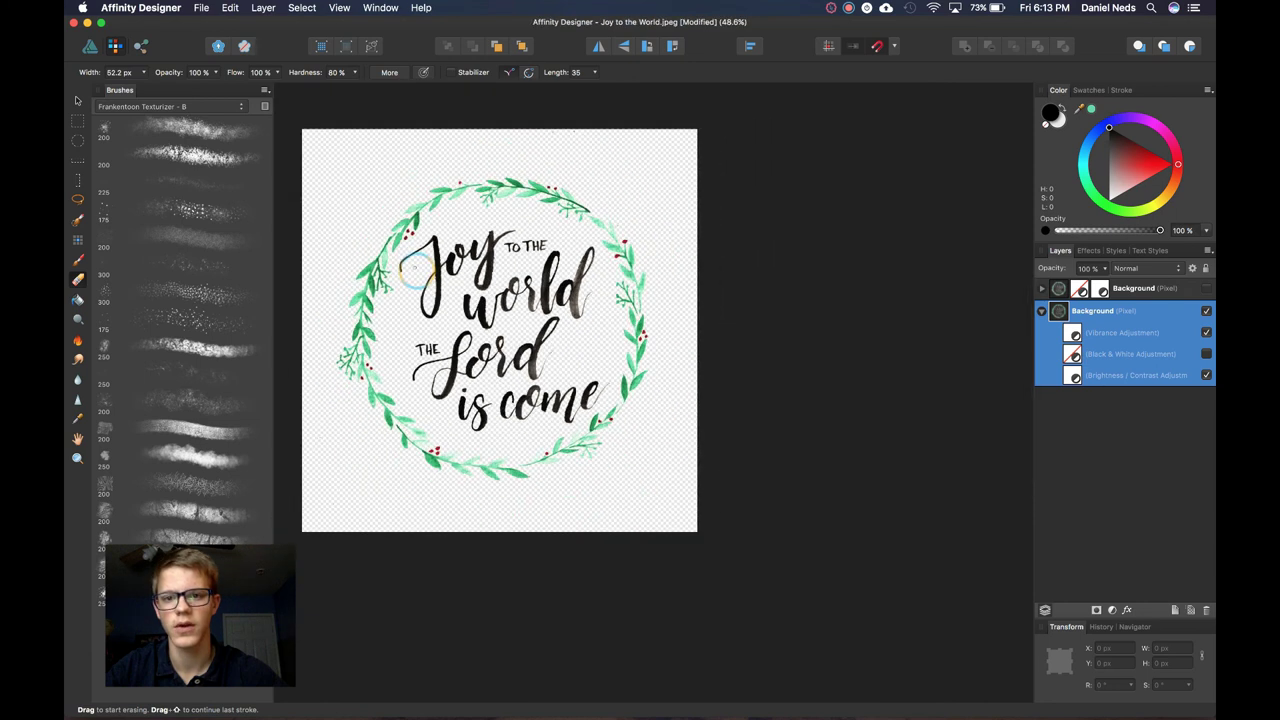
scroll(415, 267, "left", 3)
scroll(415, 267, "up", 1)
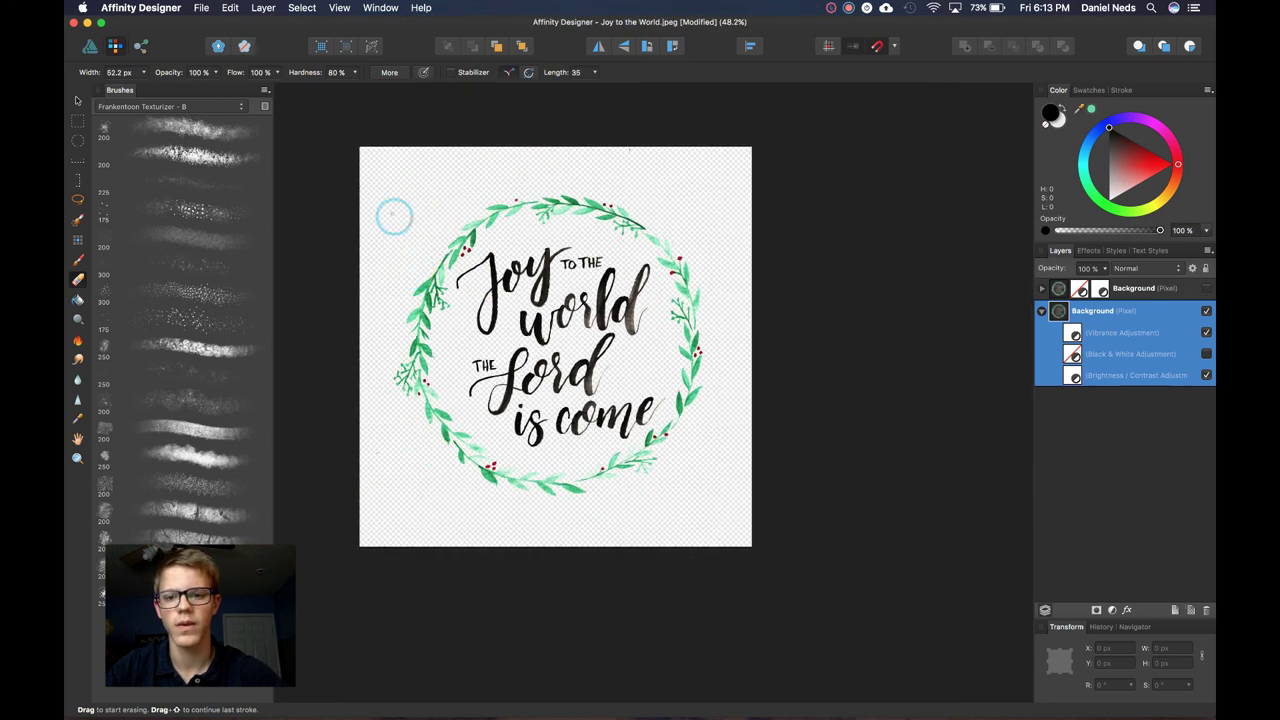